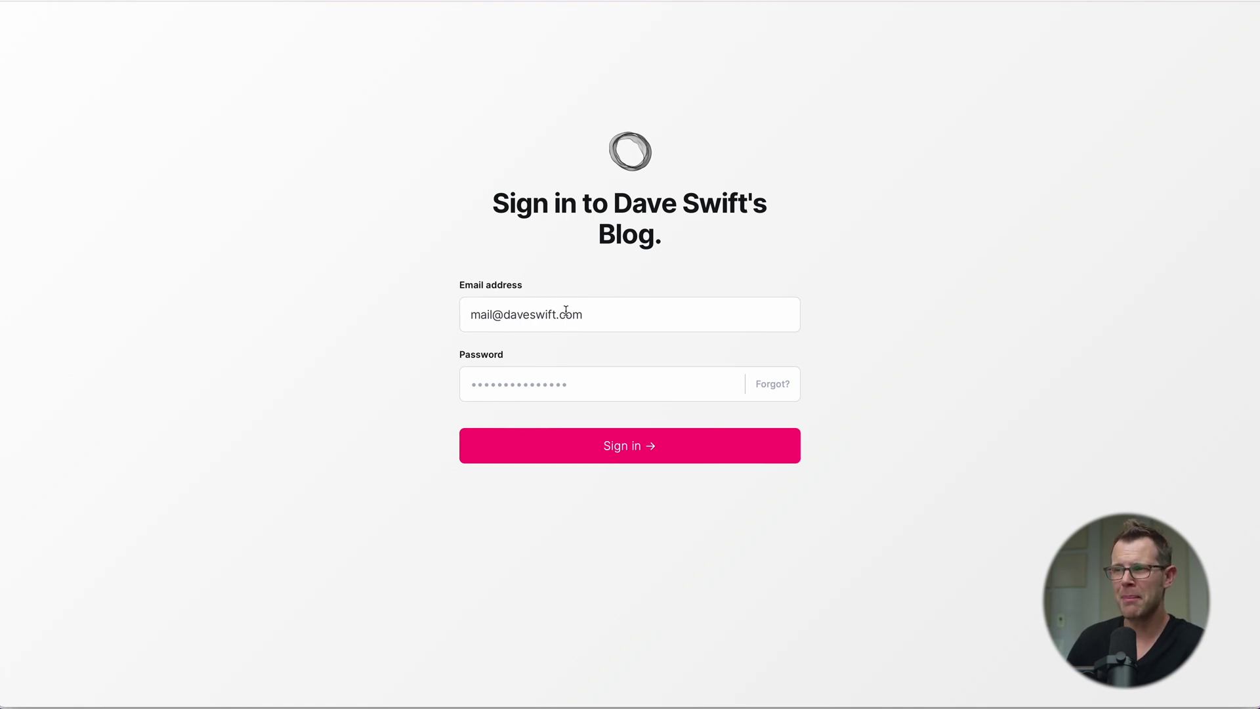
Step: Request a password reset for the Ghost admin account with Forgot?
click(779, 392)
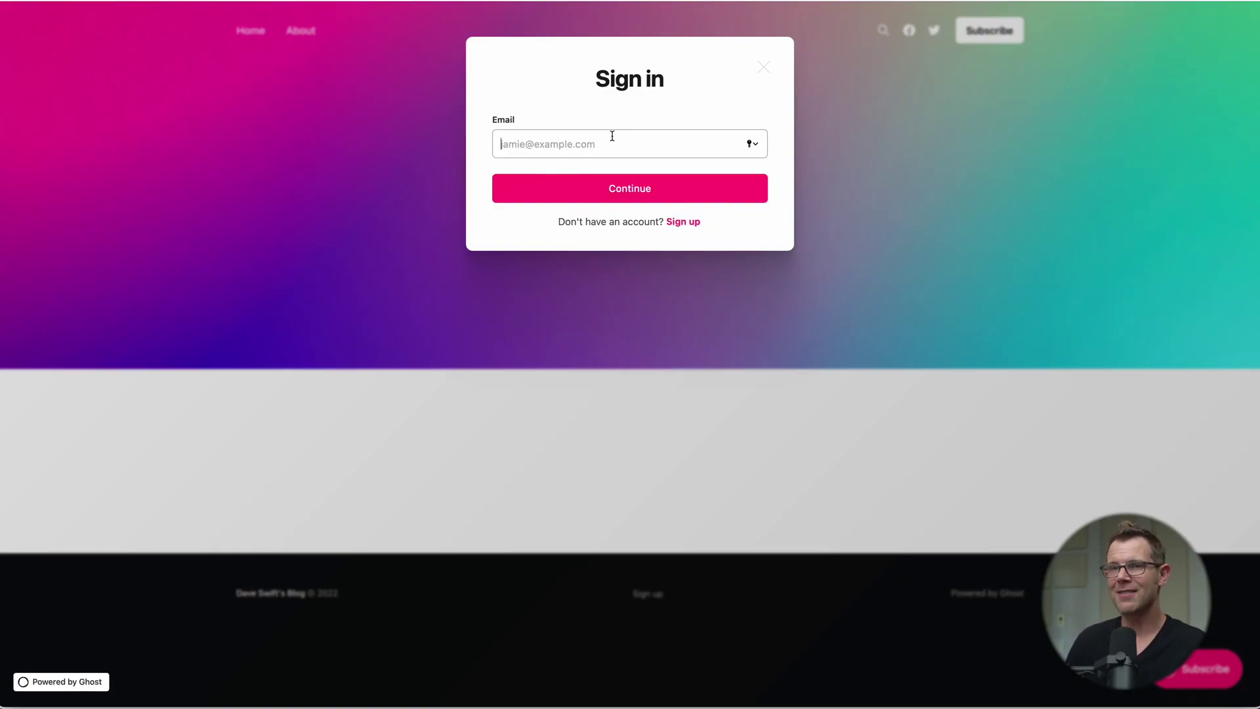
Step: Enter a test email address in the member Sign in popup and continue
click(625, 142)
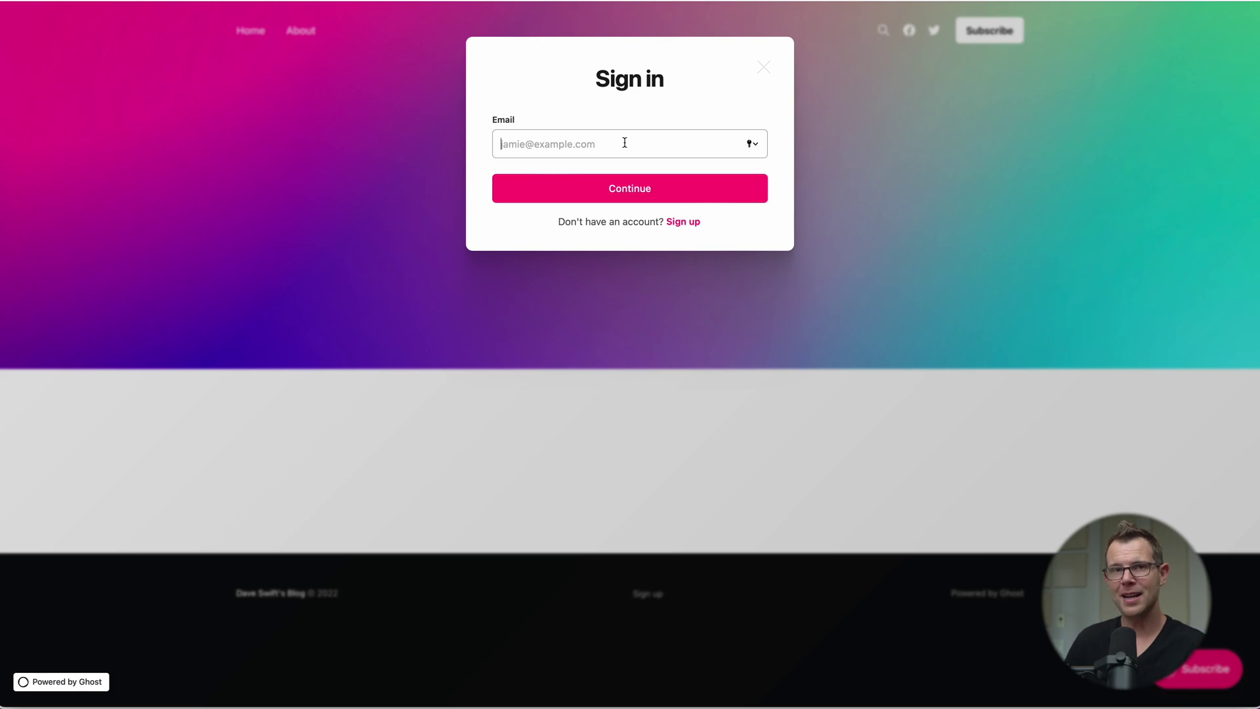
click(628, 143)
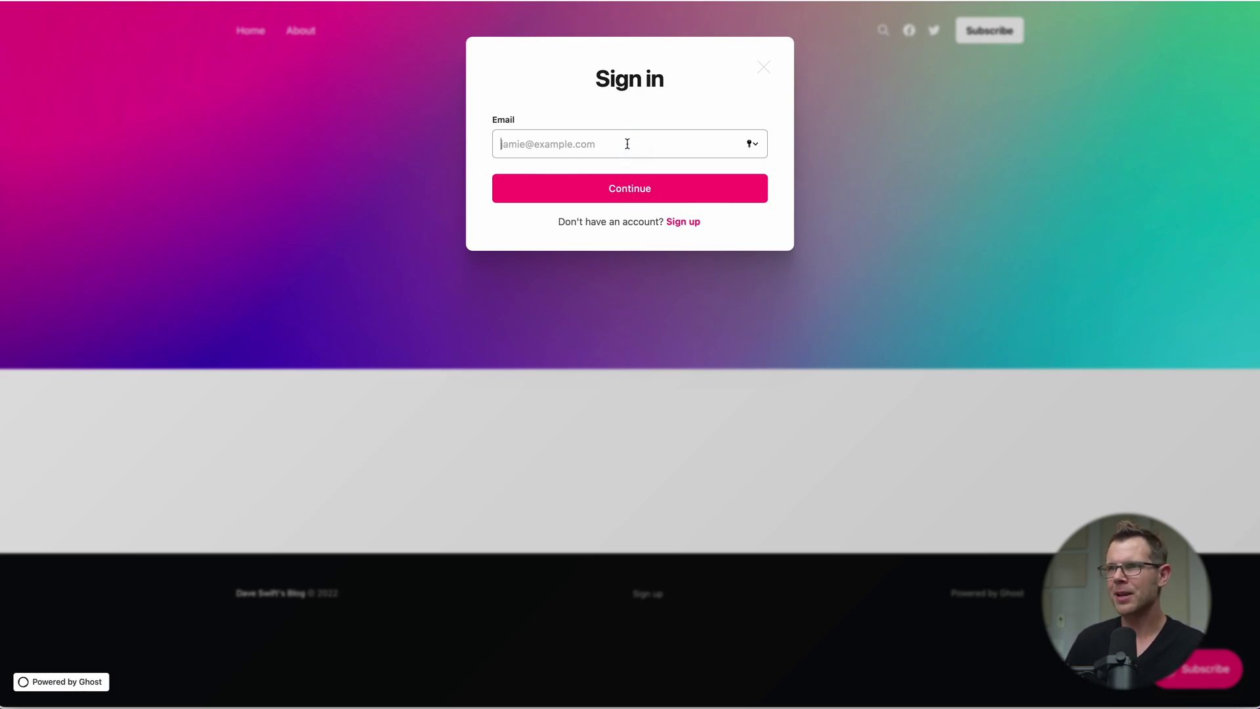
text(test@test.com)
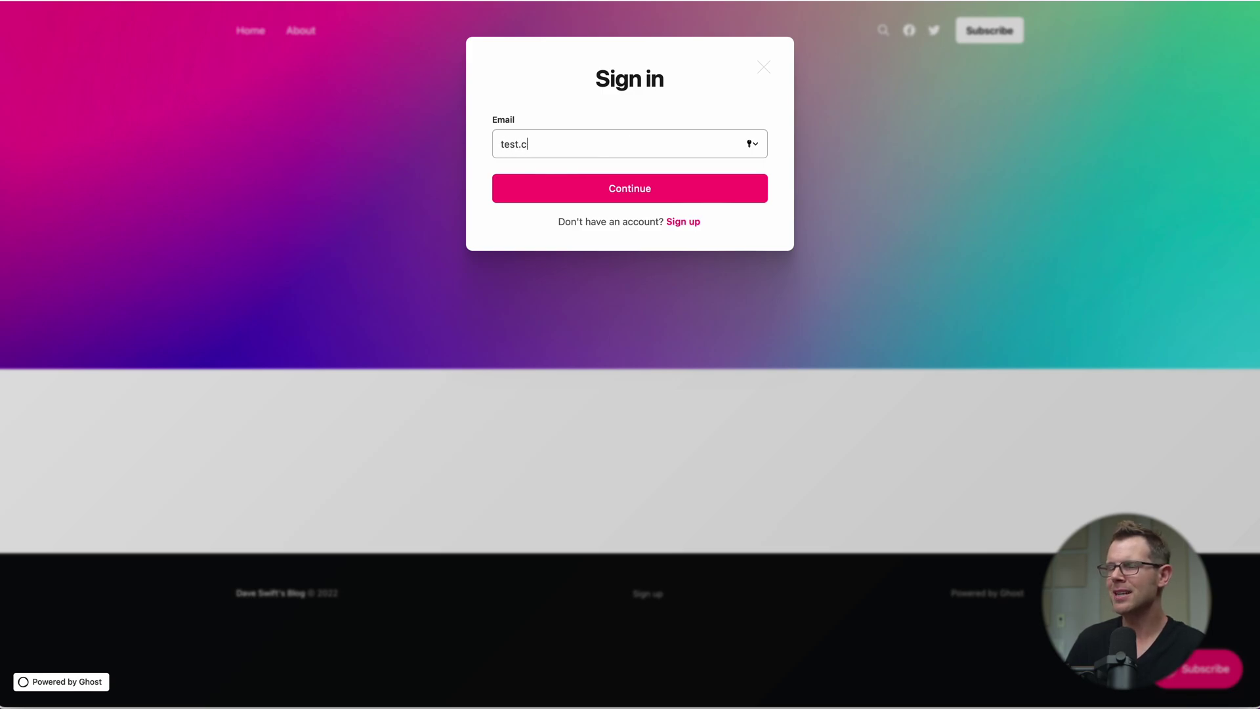
click(676, 190)
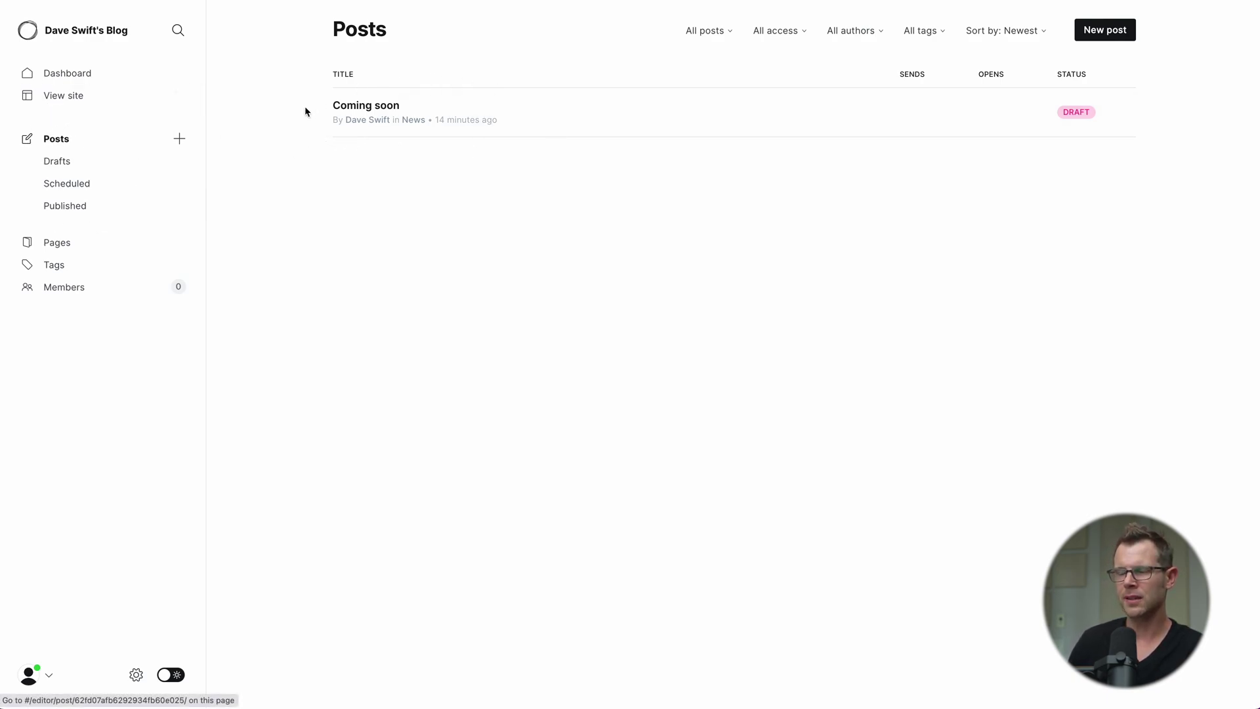
Step: Open the Coming soon draft and expand its Publish options
click(398, 124)
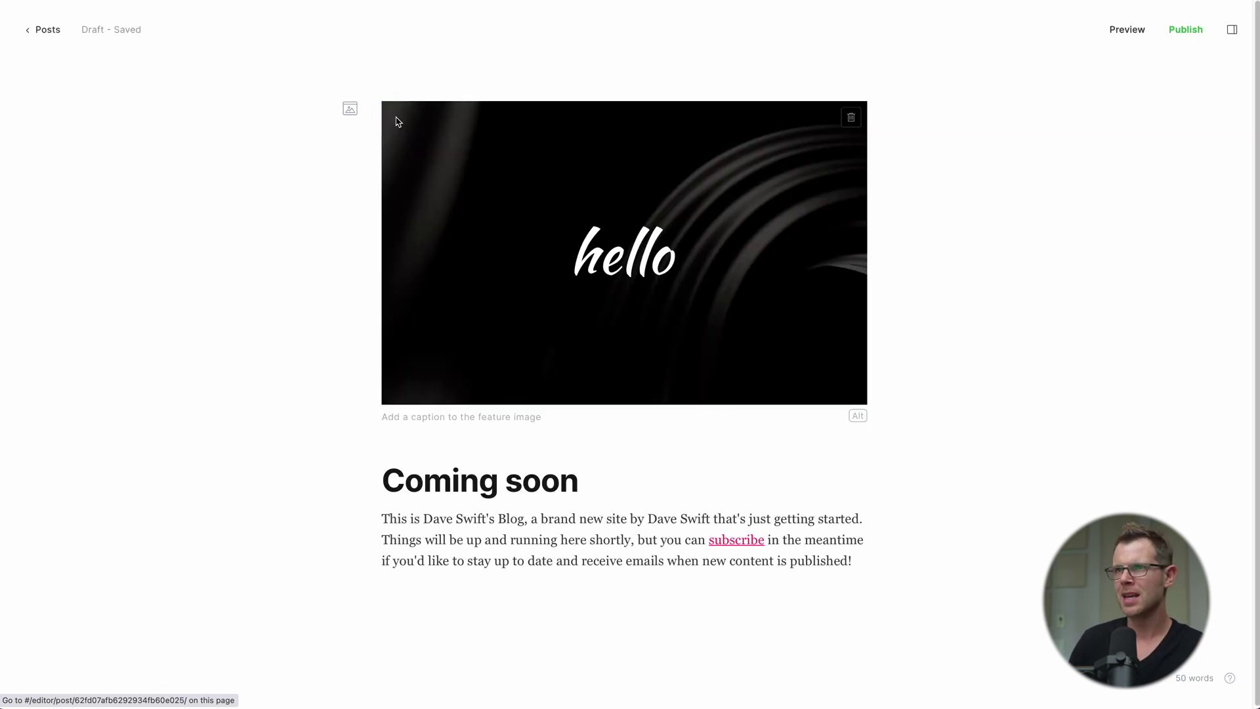
click(1187, 31)
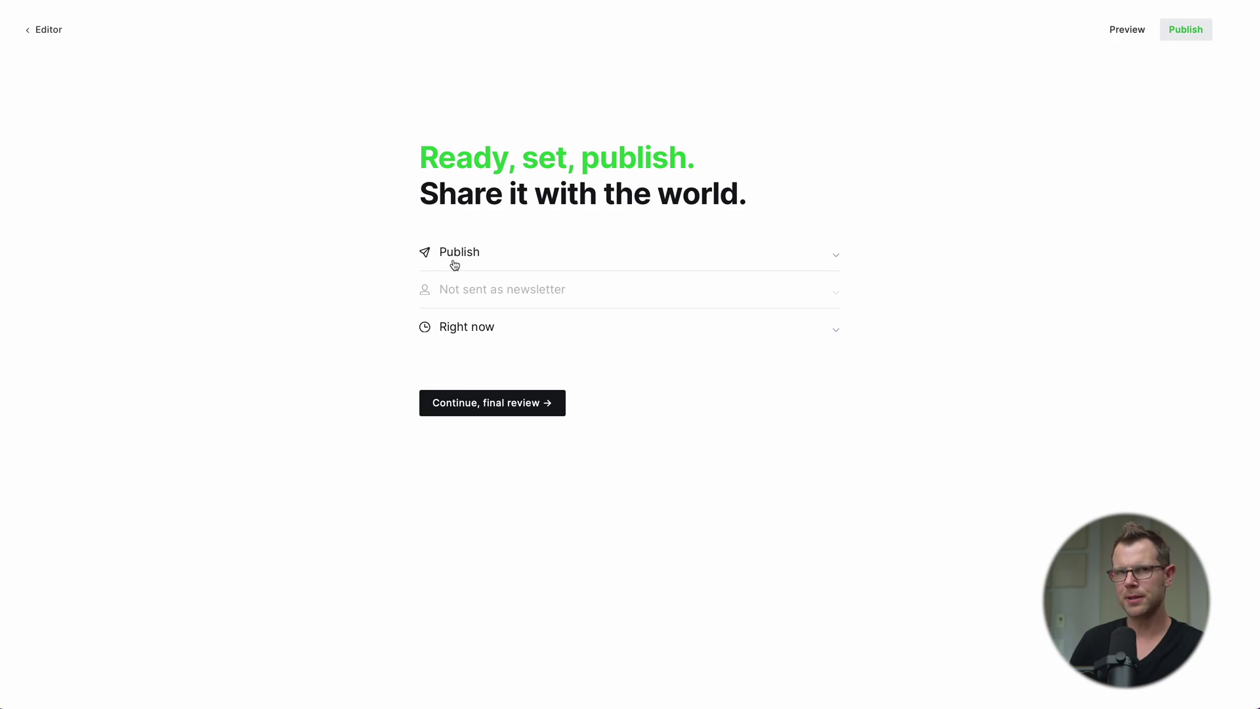
click(489, 260)
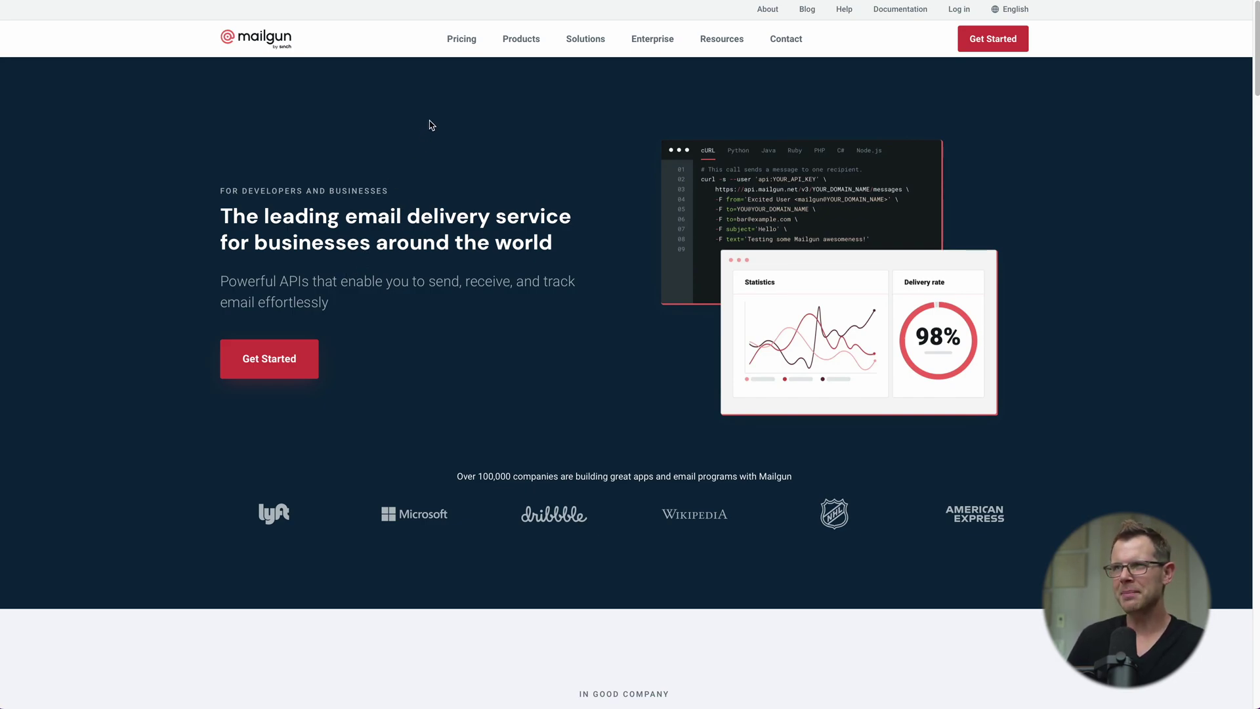
Step: Scroll through Mailgun's pricing plans
click(467, 45)
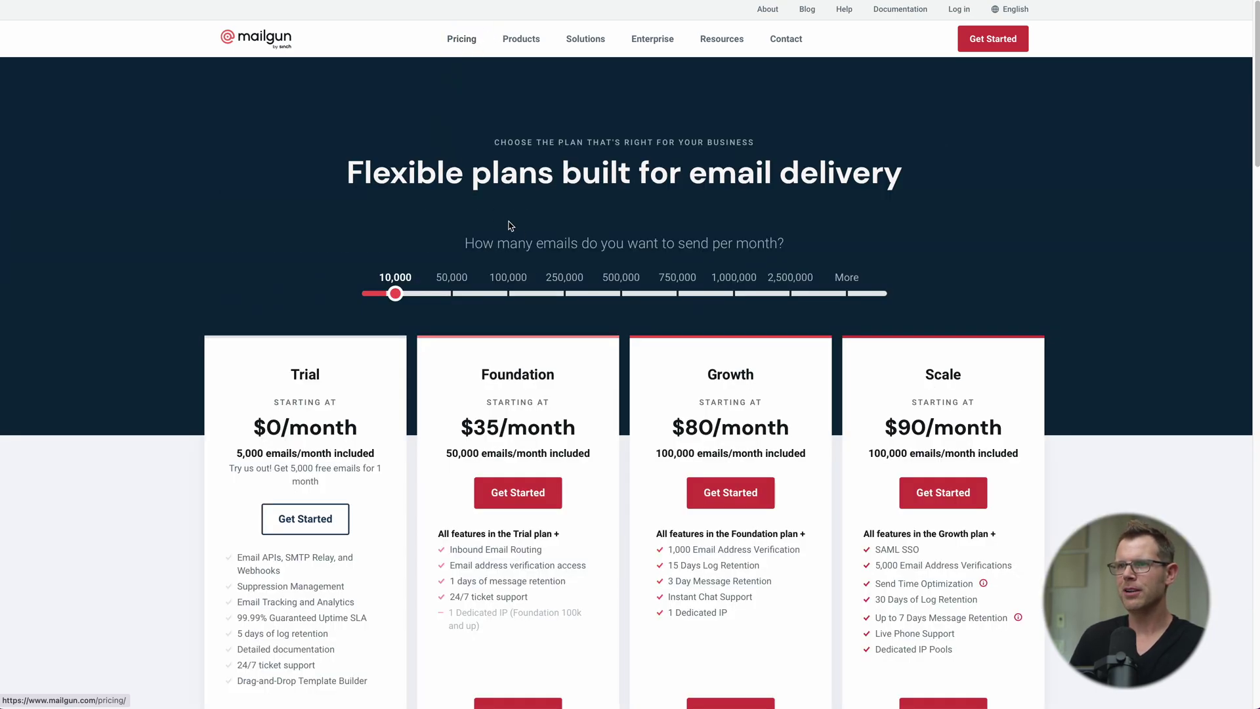
scroll(1103, 462, down, 3)
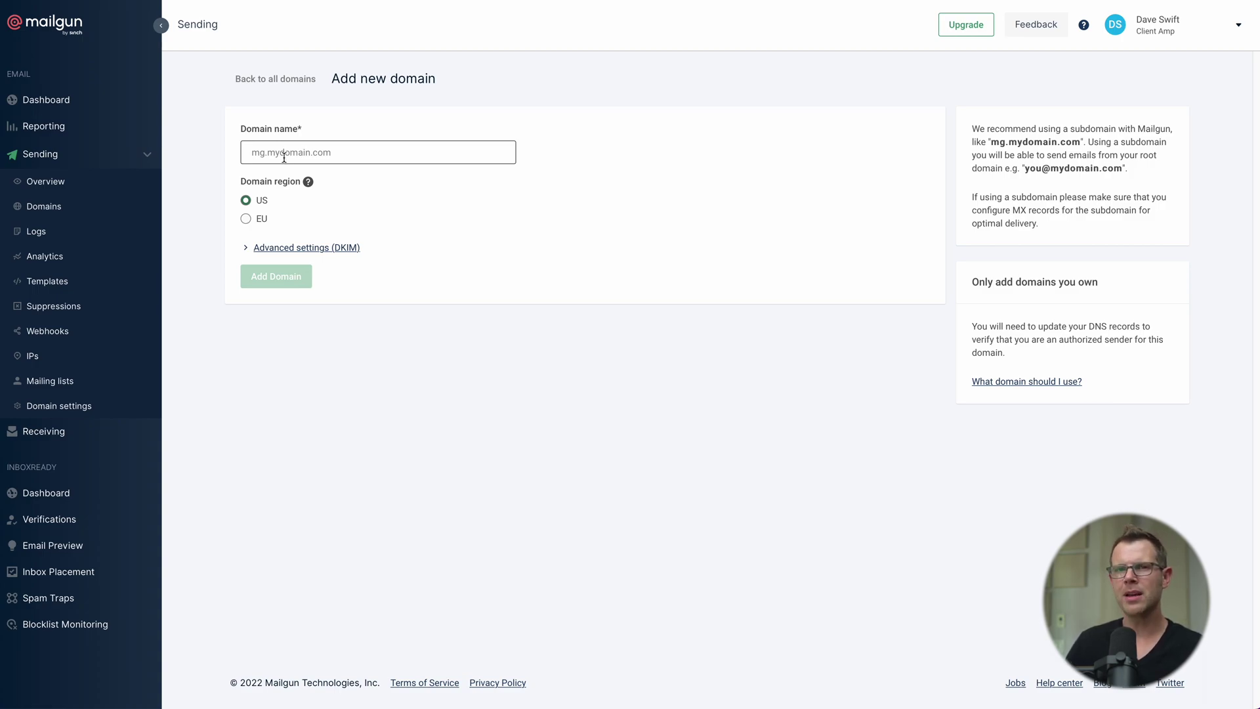
Step: Add the sending domain m.daveswift.com in Mailgun with a 2048-bit DKIM key
click(285, 155)
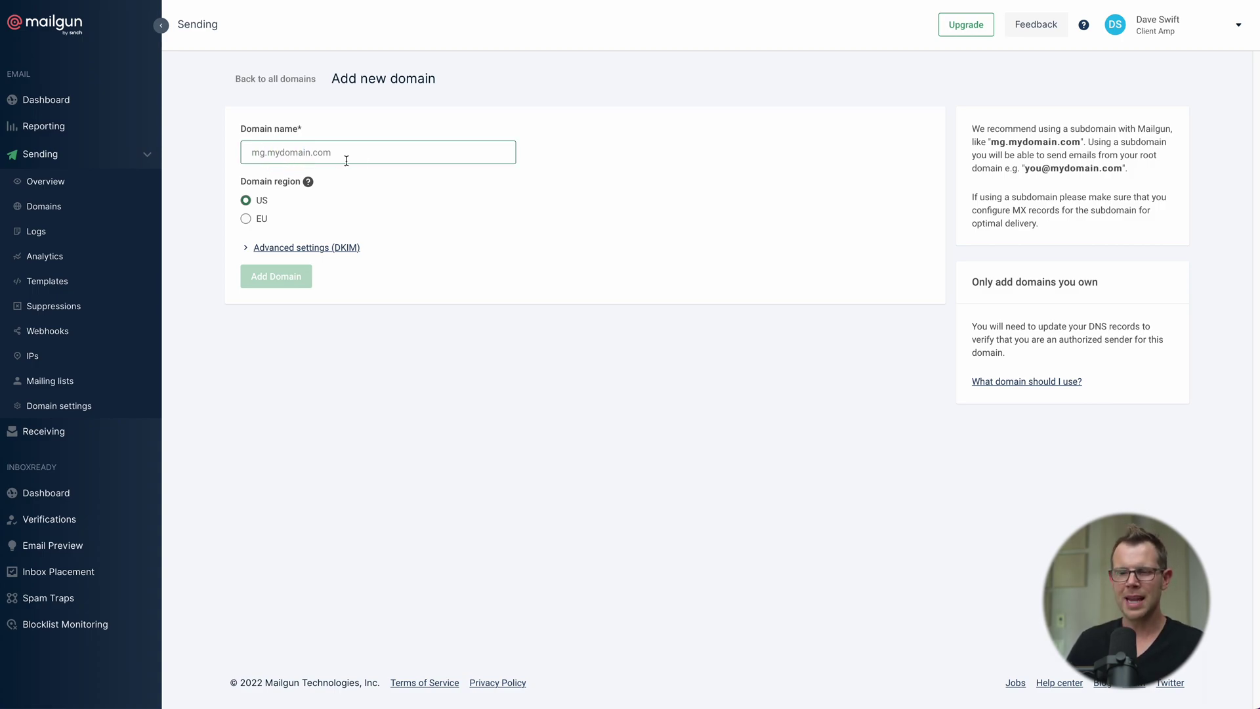
text(m.daveswift.com)
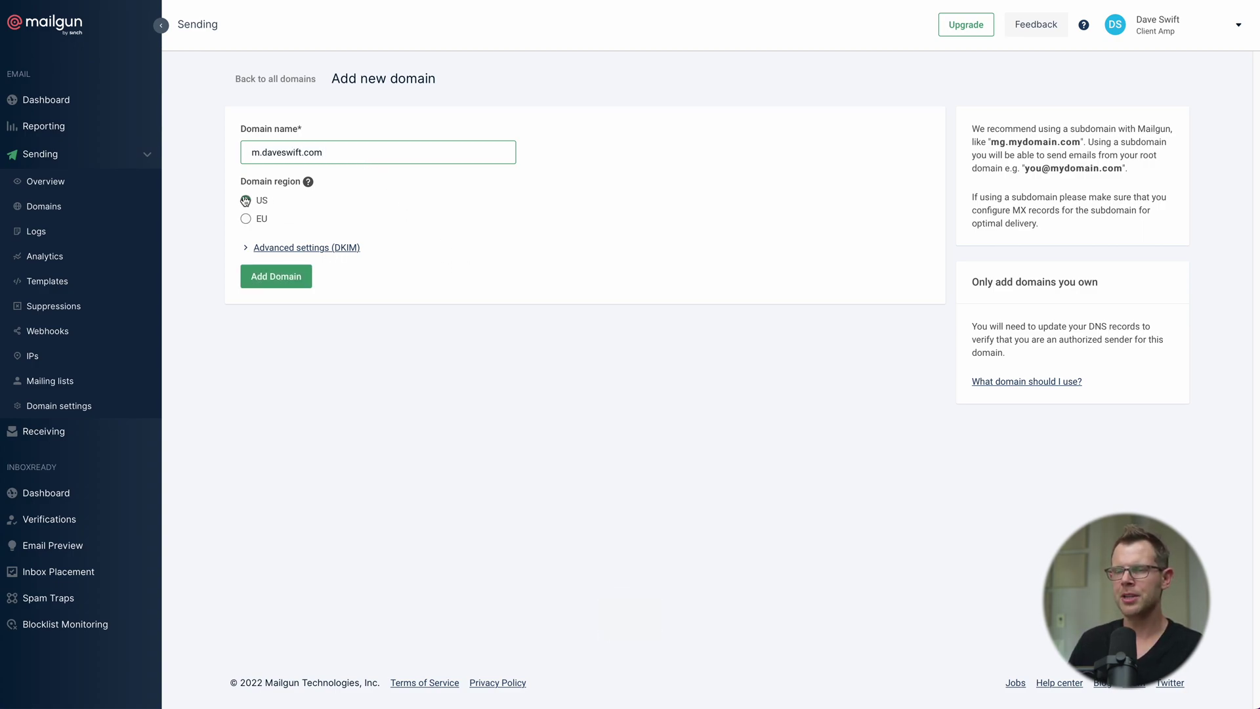
click(245, 248)
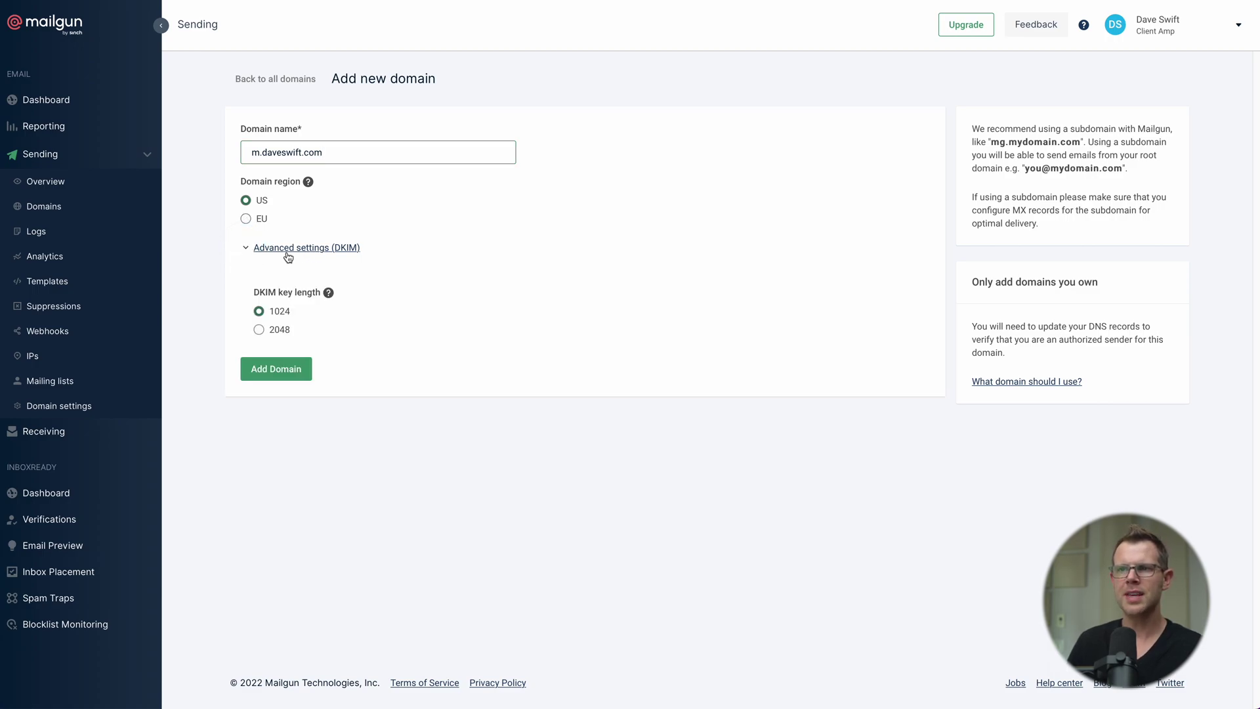
click(259, 329)
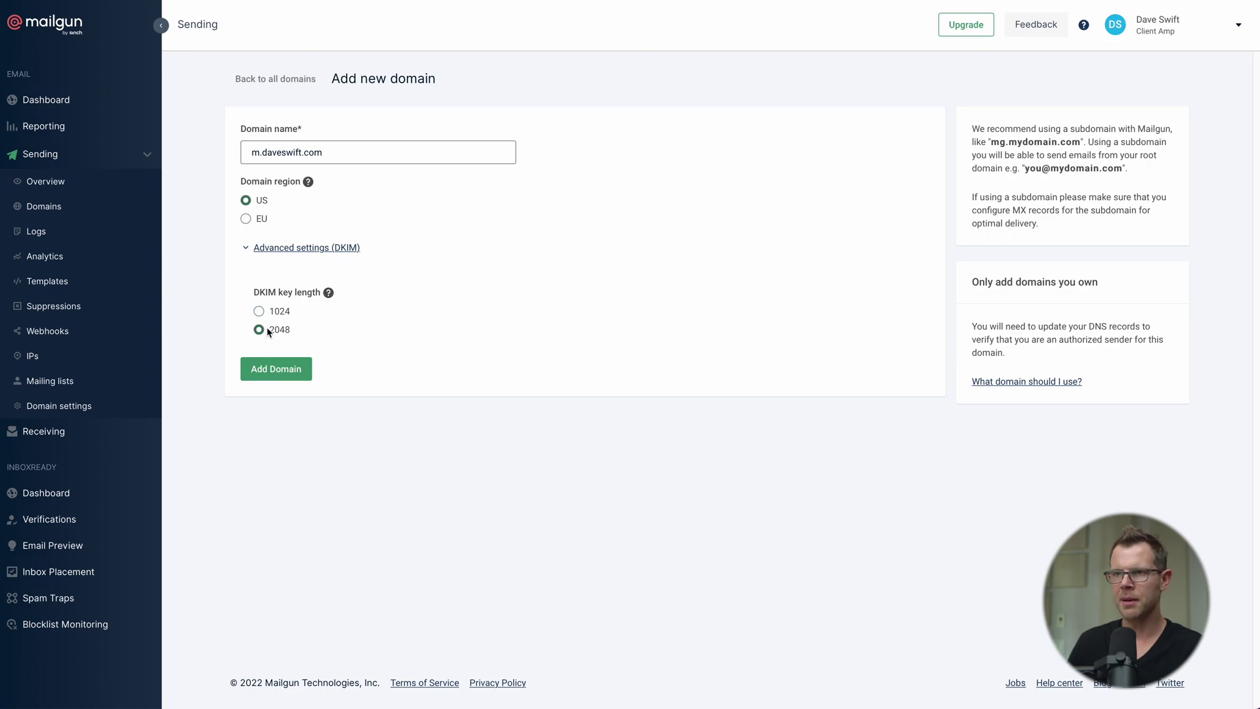
click(283, 372)
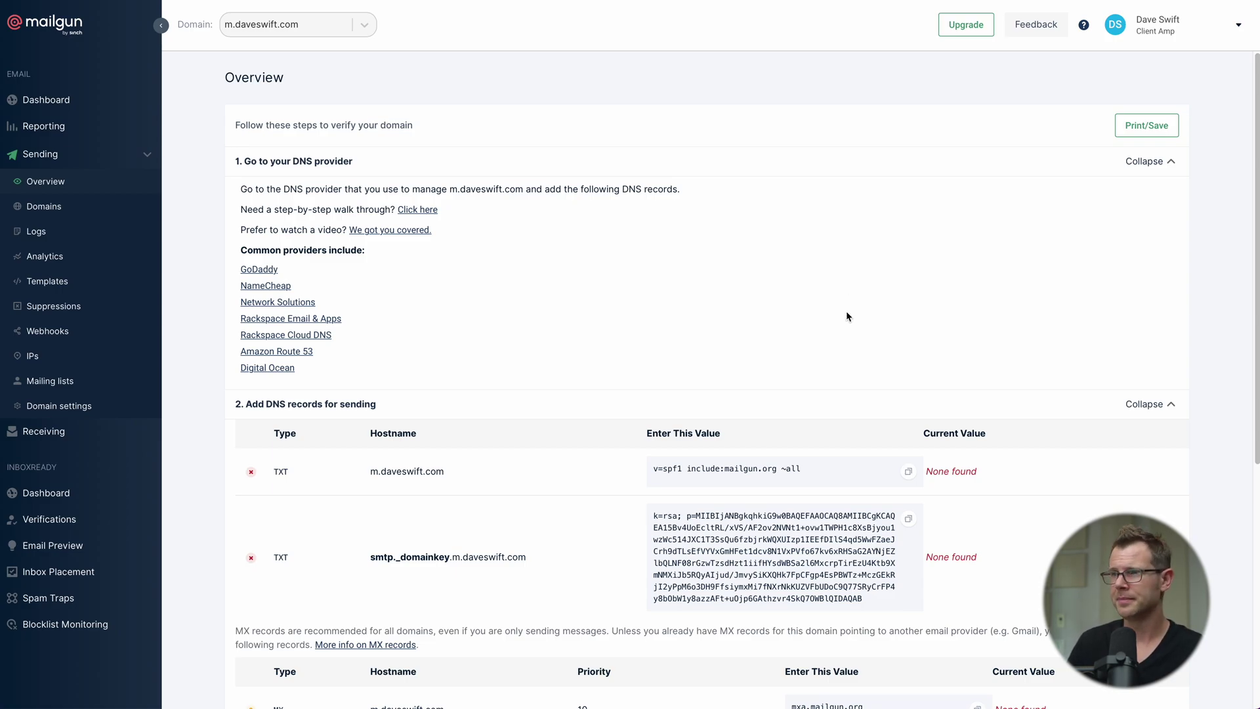
Step: Copy the SPF TXT value and start a new DNS record in Cloudflare
scroll(846, 312, down, 3)
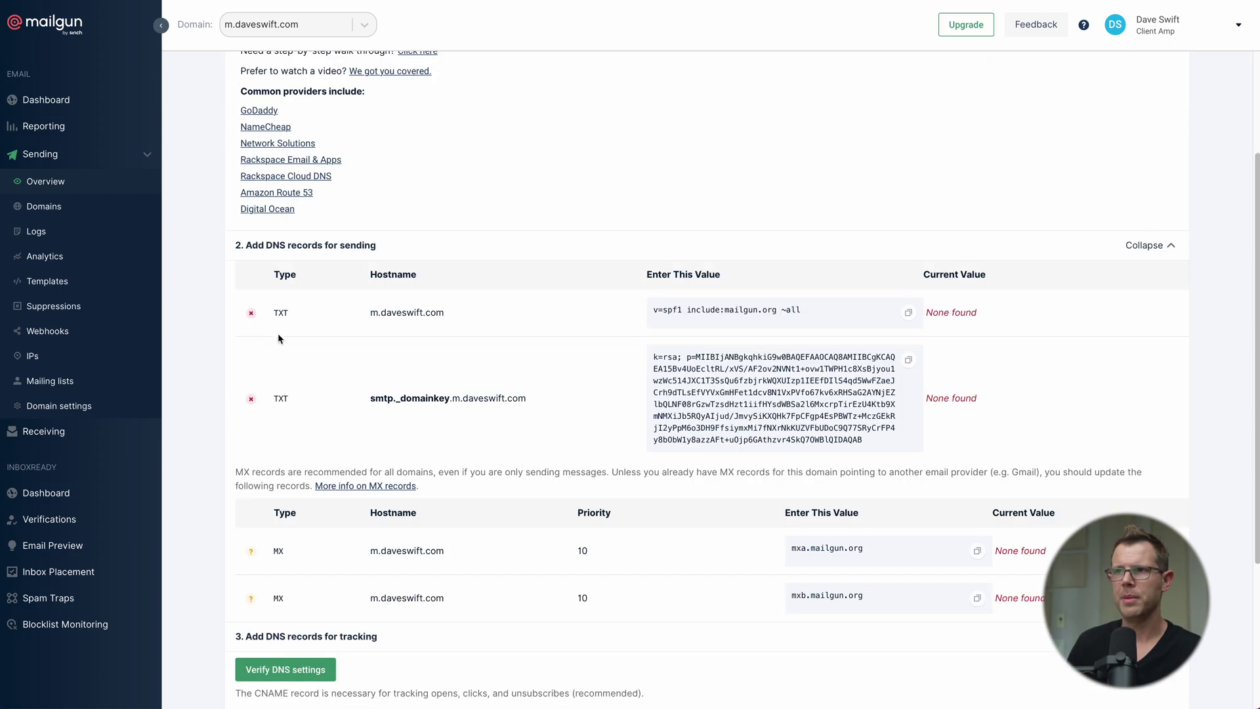
click(909, 315)
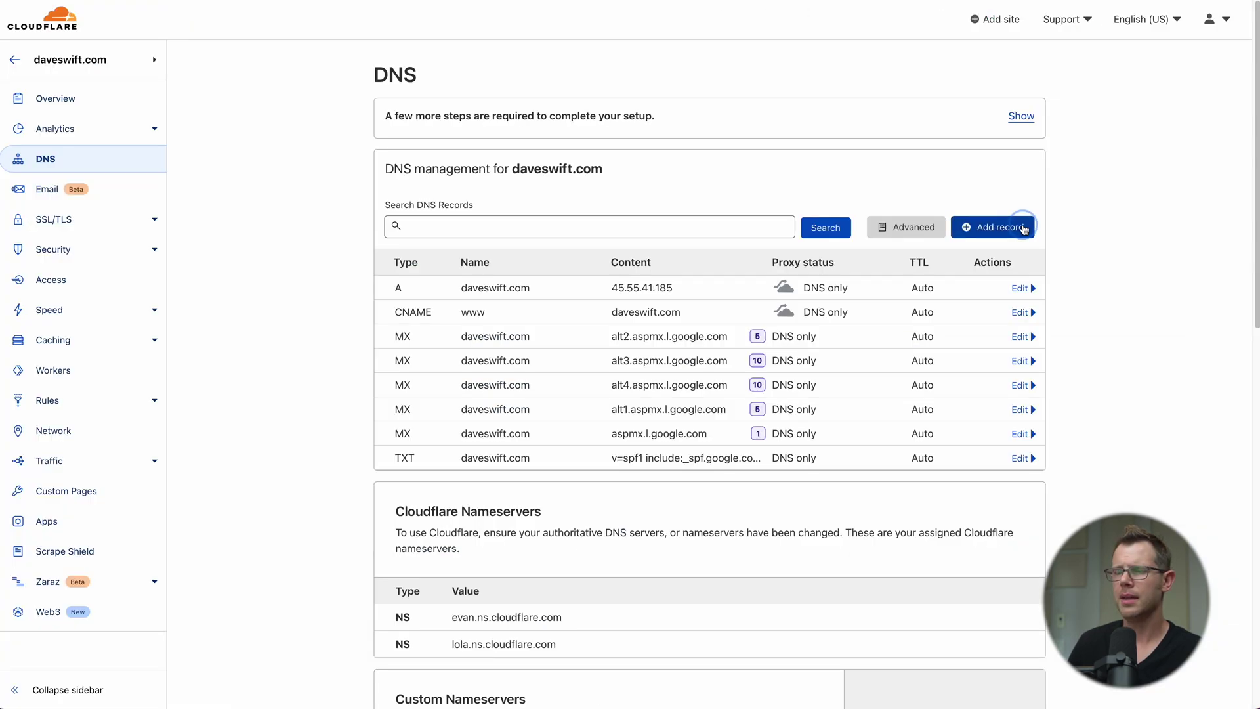
click(992, 227)
click(411, 303)
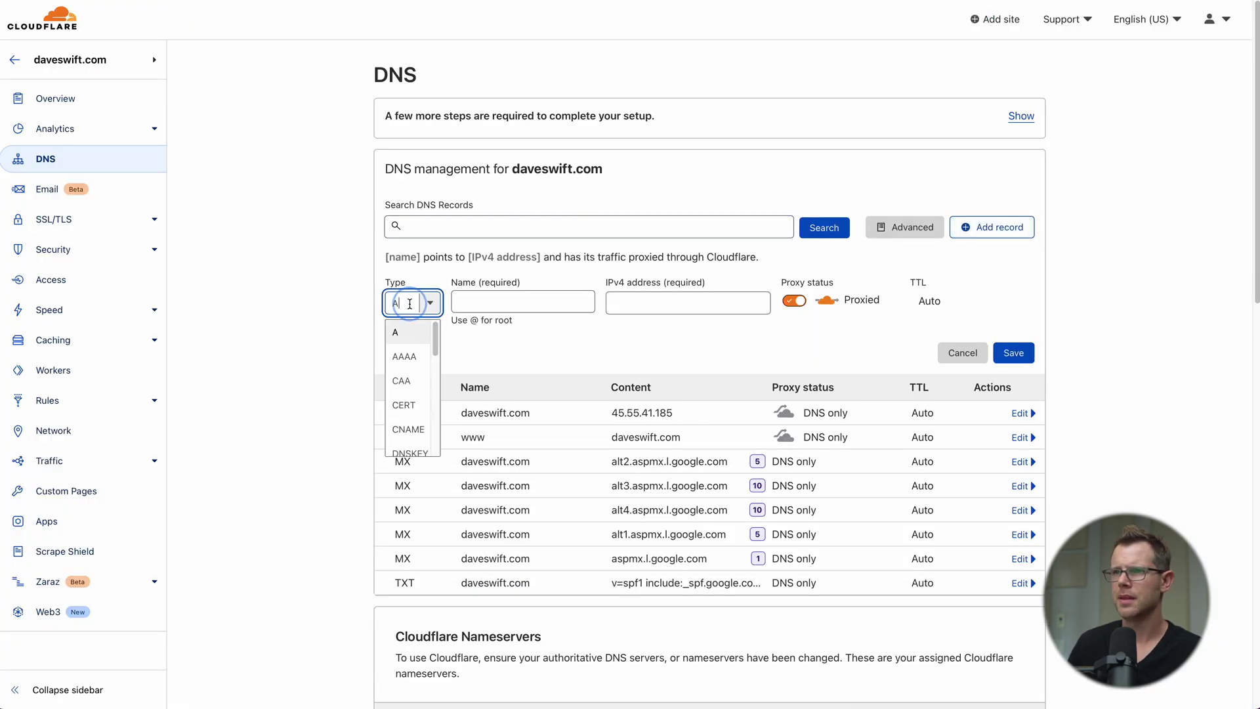
Step: Save a Cloudflare TXT record named m containing v=spf1 include:mailgun.org ~all
text(txt)
key(Tab)
text(m)
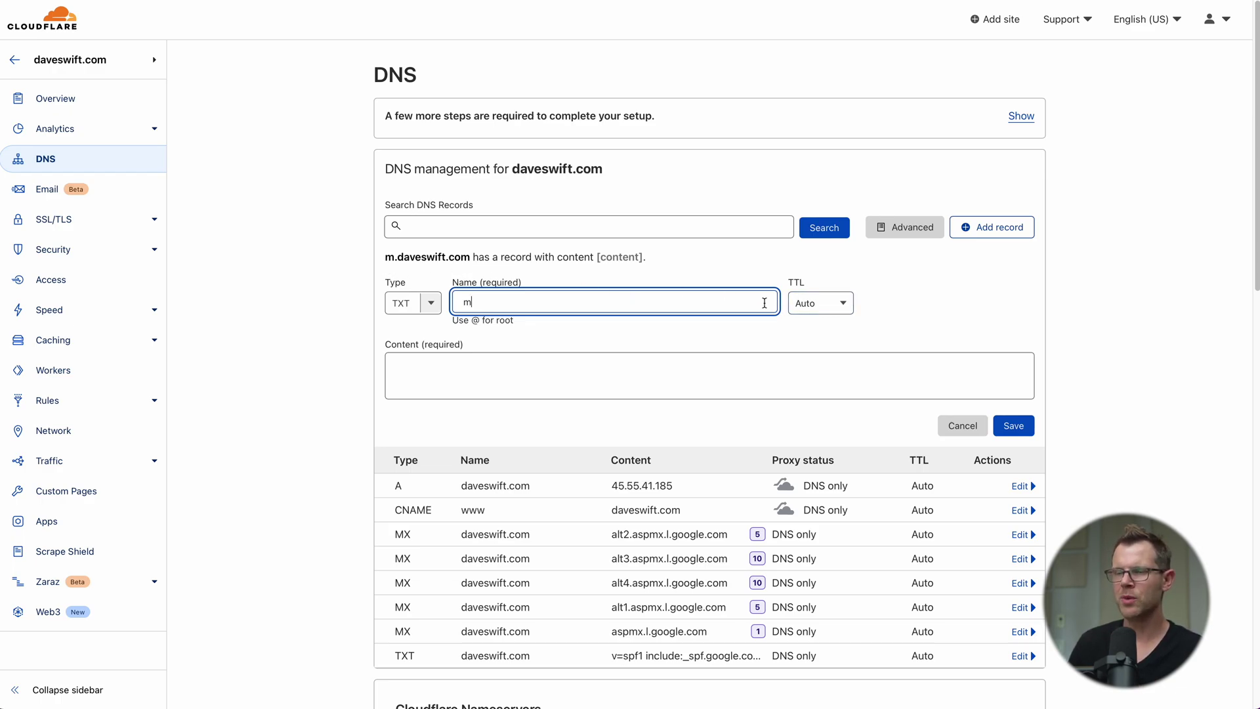
click(518, 368)
key(super+v)
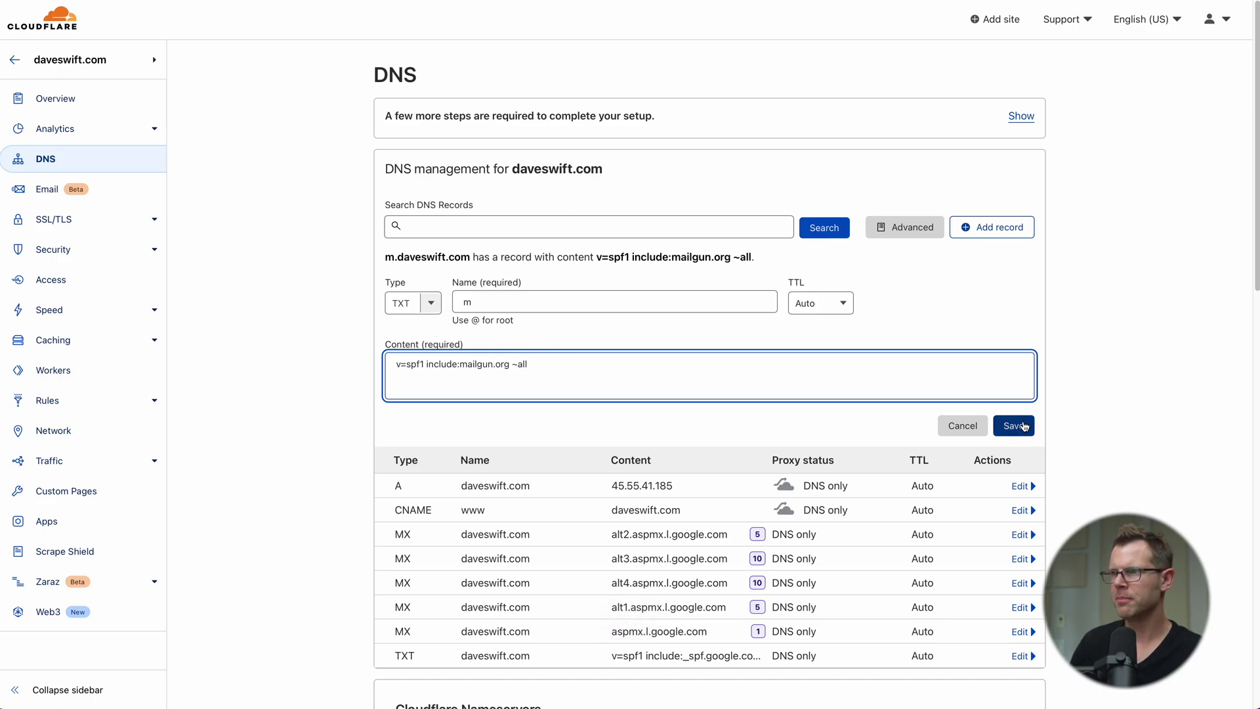
click(1015, 426)
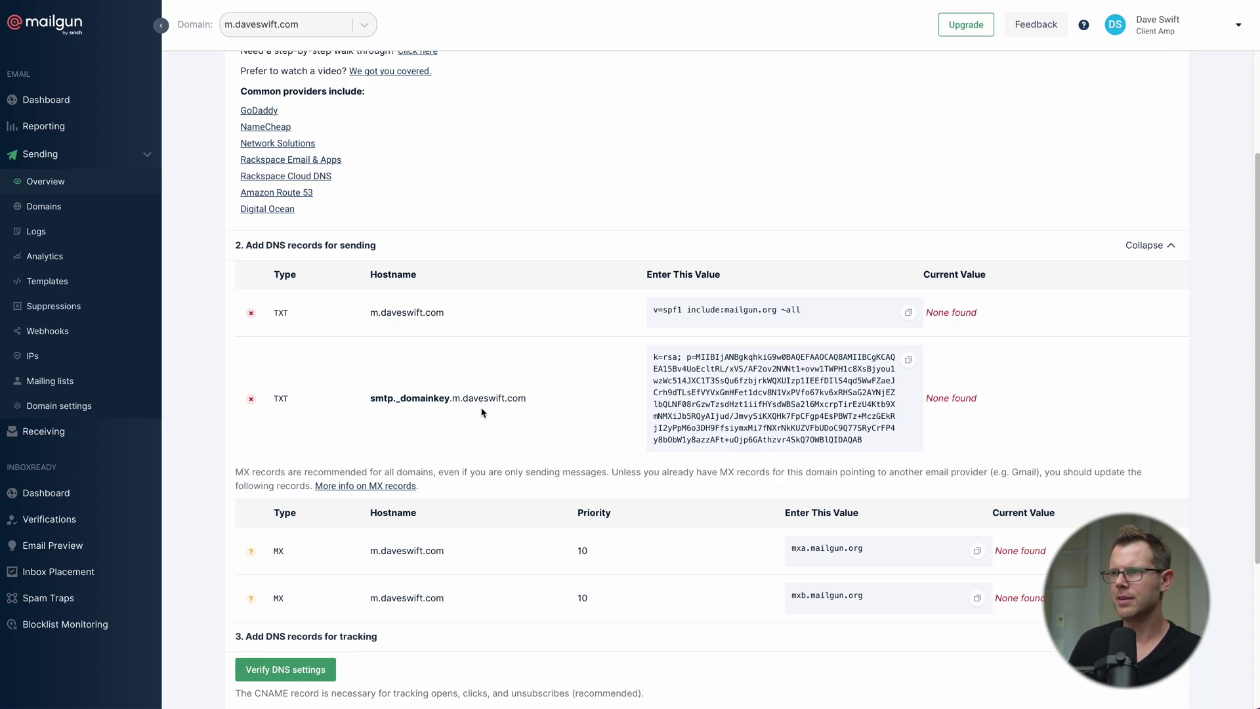
Step: Add a TXT record smtp._domainkey.m holding Mailgun's copied DKIM key
click(909, 360)
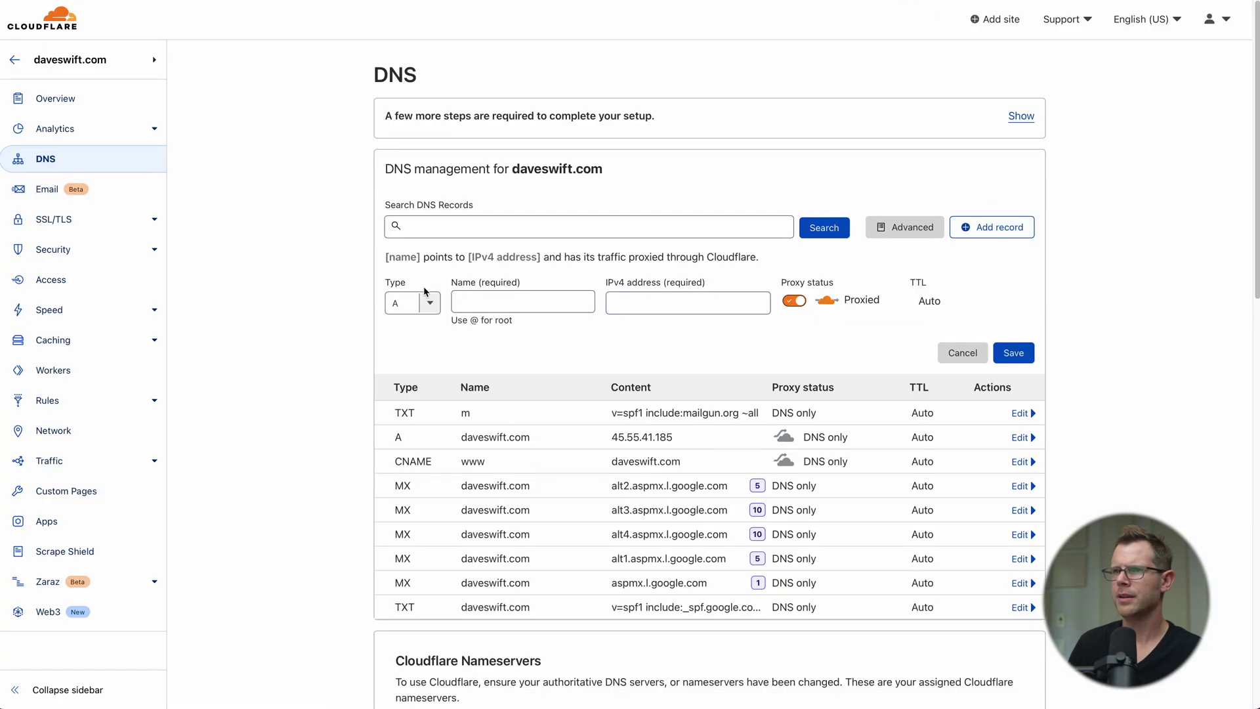
click(407, 303)
text(txt)
click(412, 332)
click(606, 361)
key(super+v)
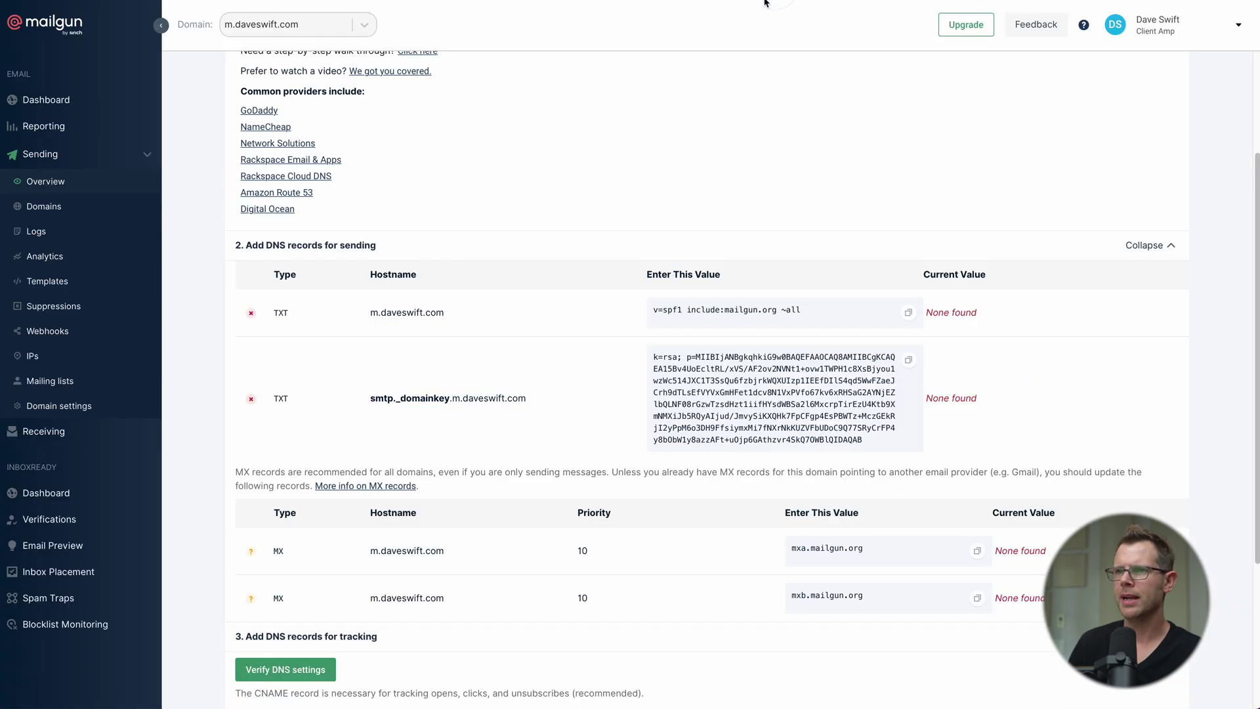
drag(370, 398, 458, 398)
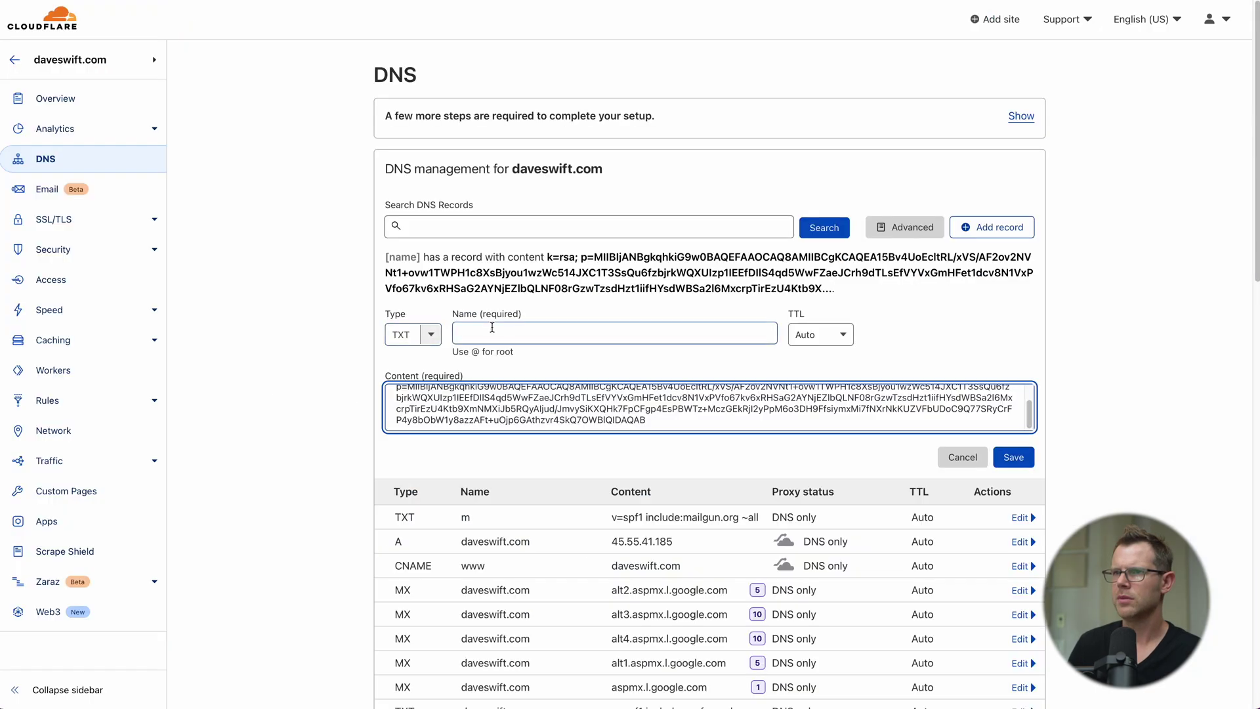
click(492, 327)
key(super+v)
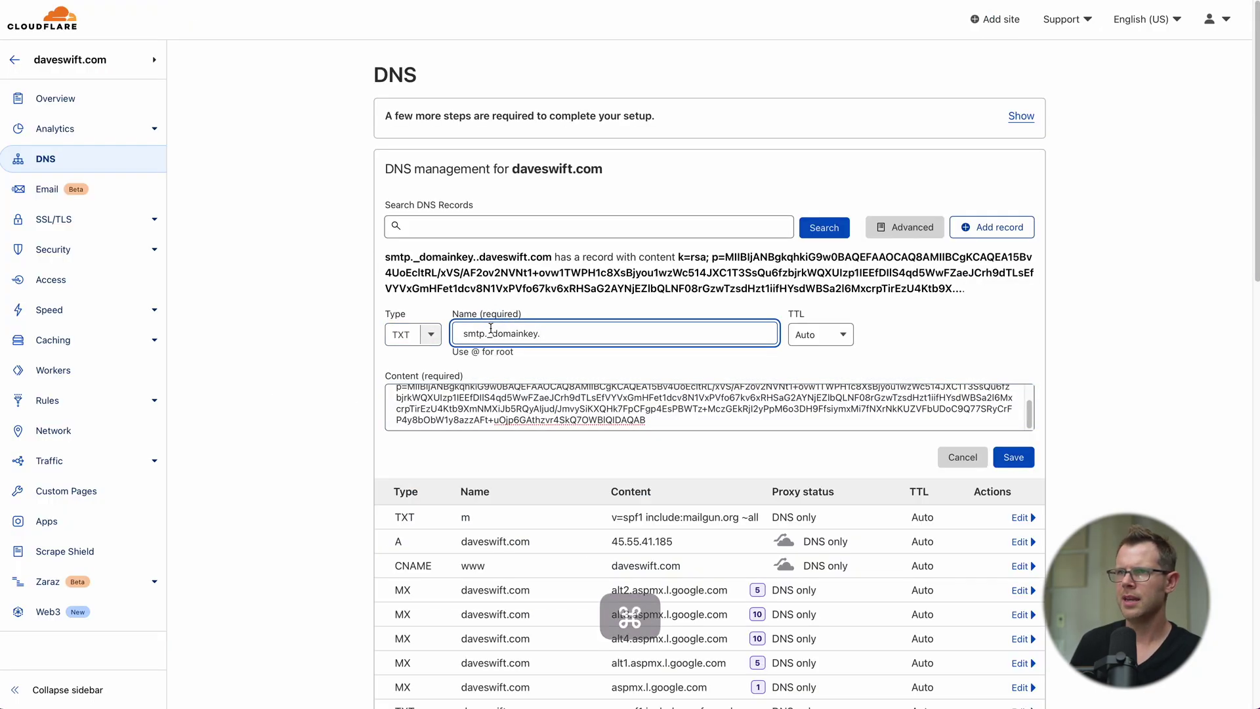
text(.m)
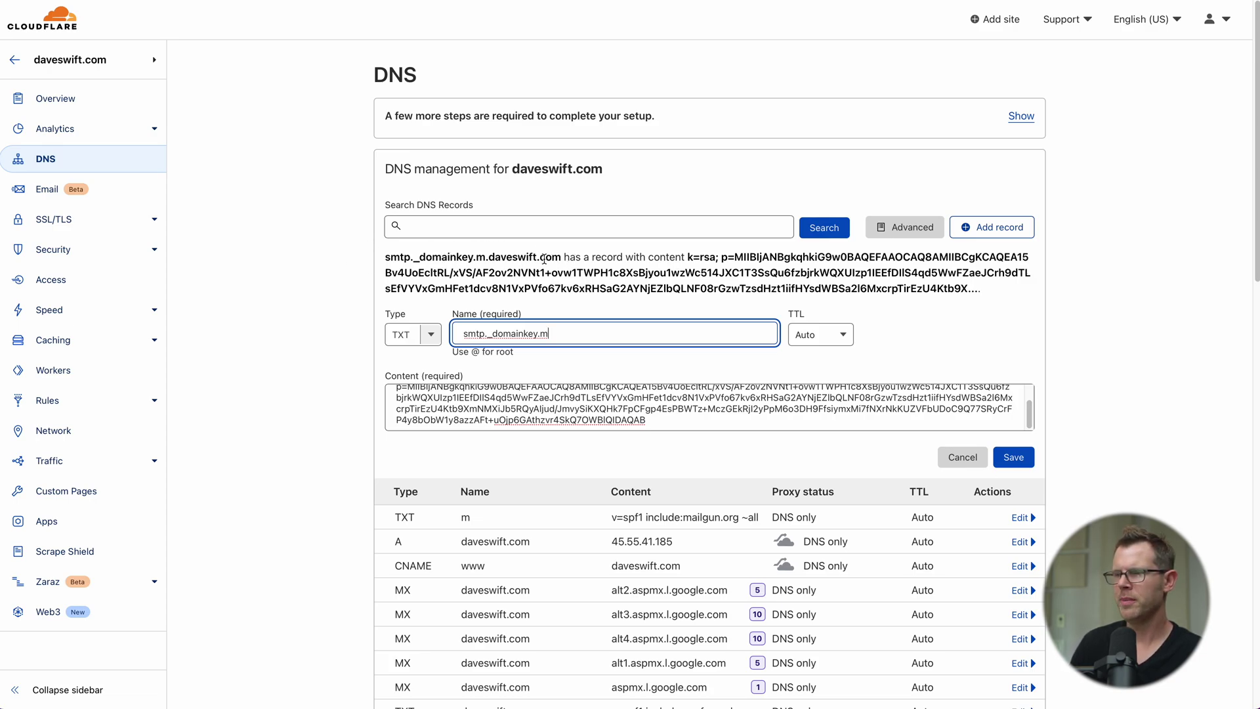
click(1025, 464)
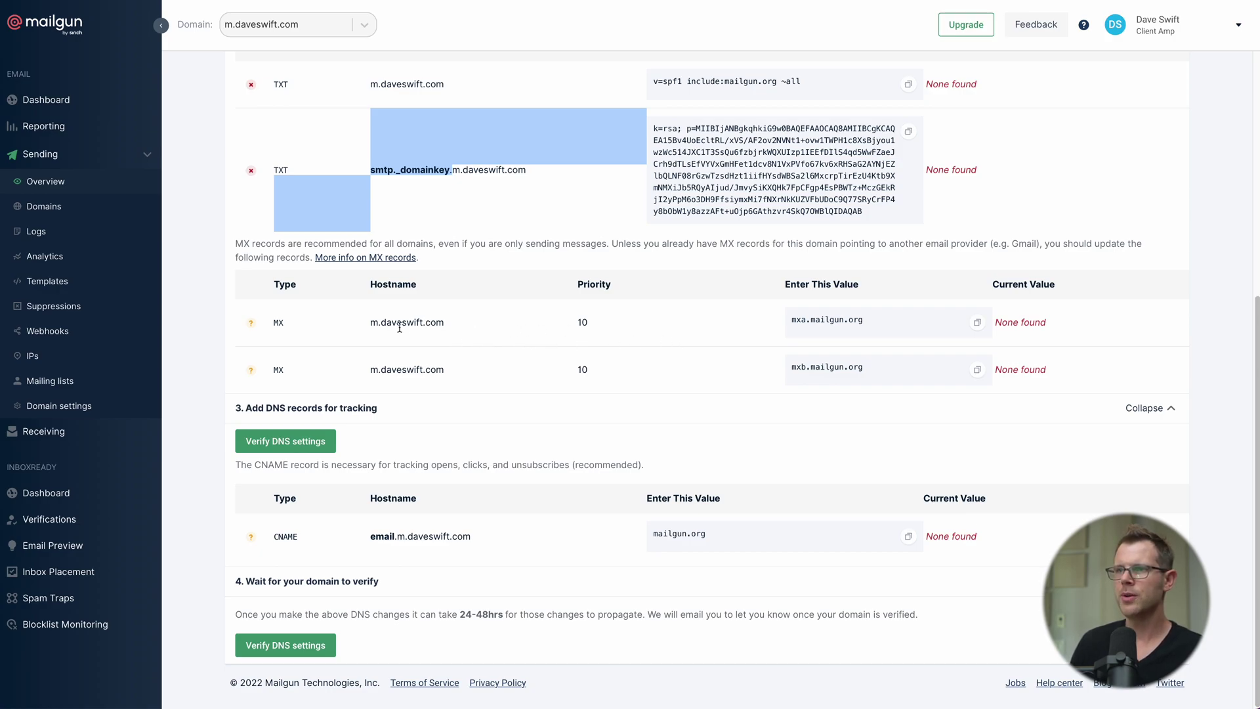
Step: Copy the mxa.mailgun.org mail server value from Mailgun
click(977, 323)
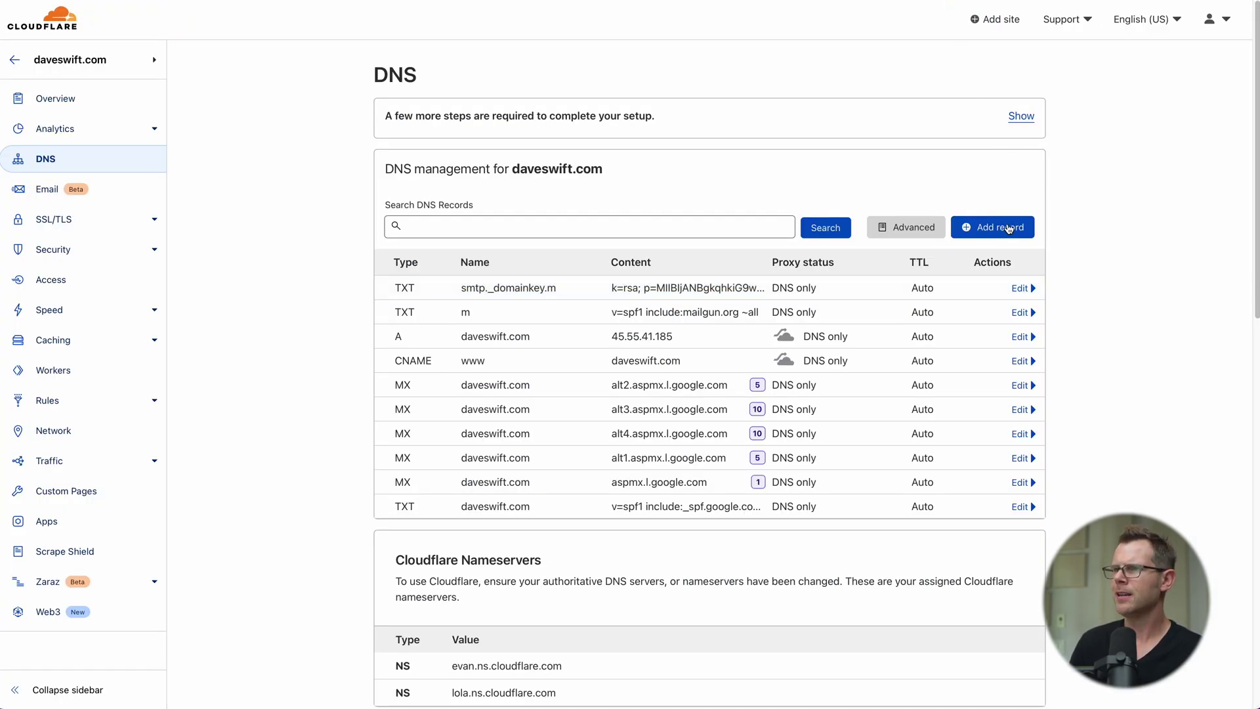
Step: Add an MX record for m pointing to mxa.mailgun.org
click(997, 227)
click(430, 303)
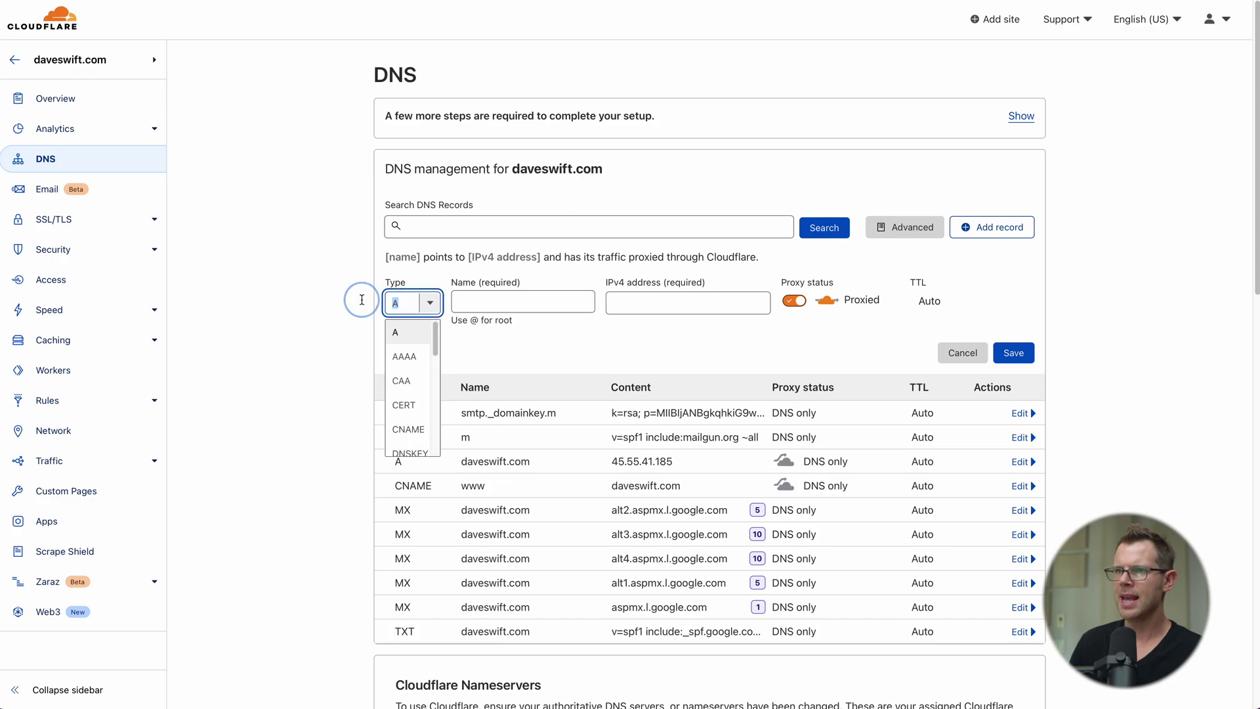
text(mx)
key(Return)
click(471, 305)
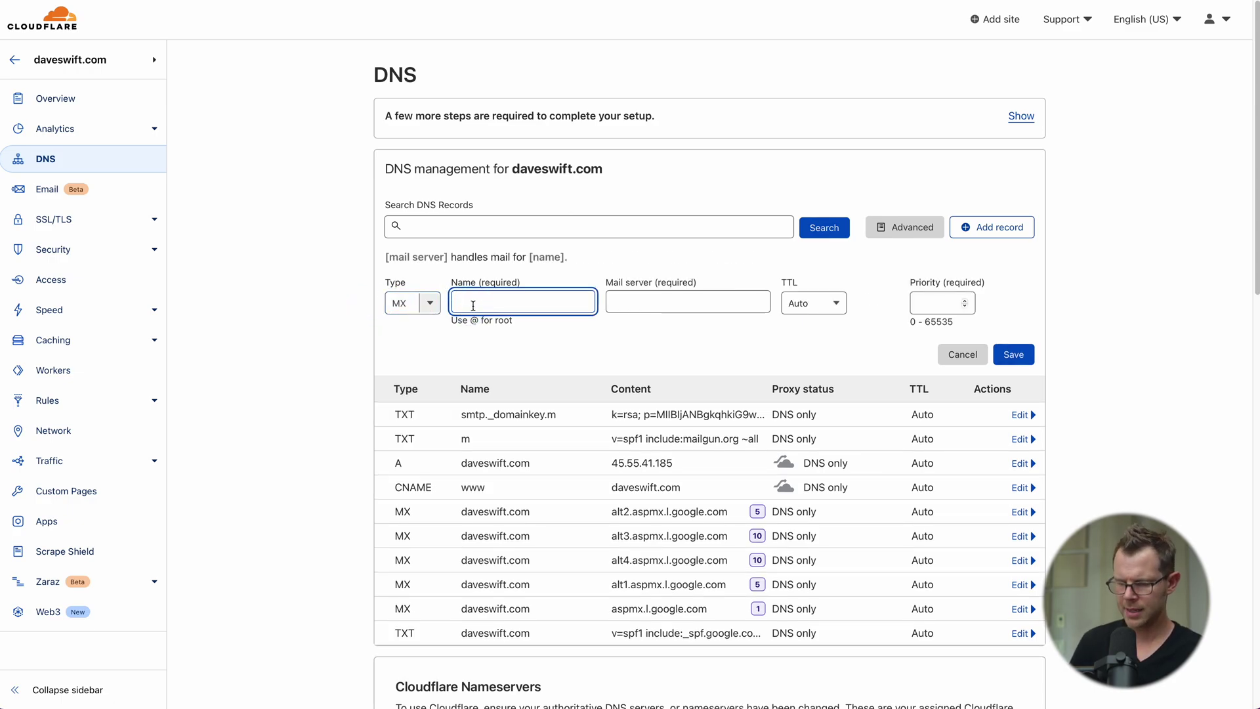
text(m)
click(717, 307)
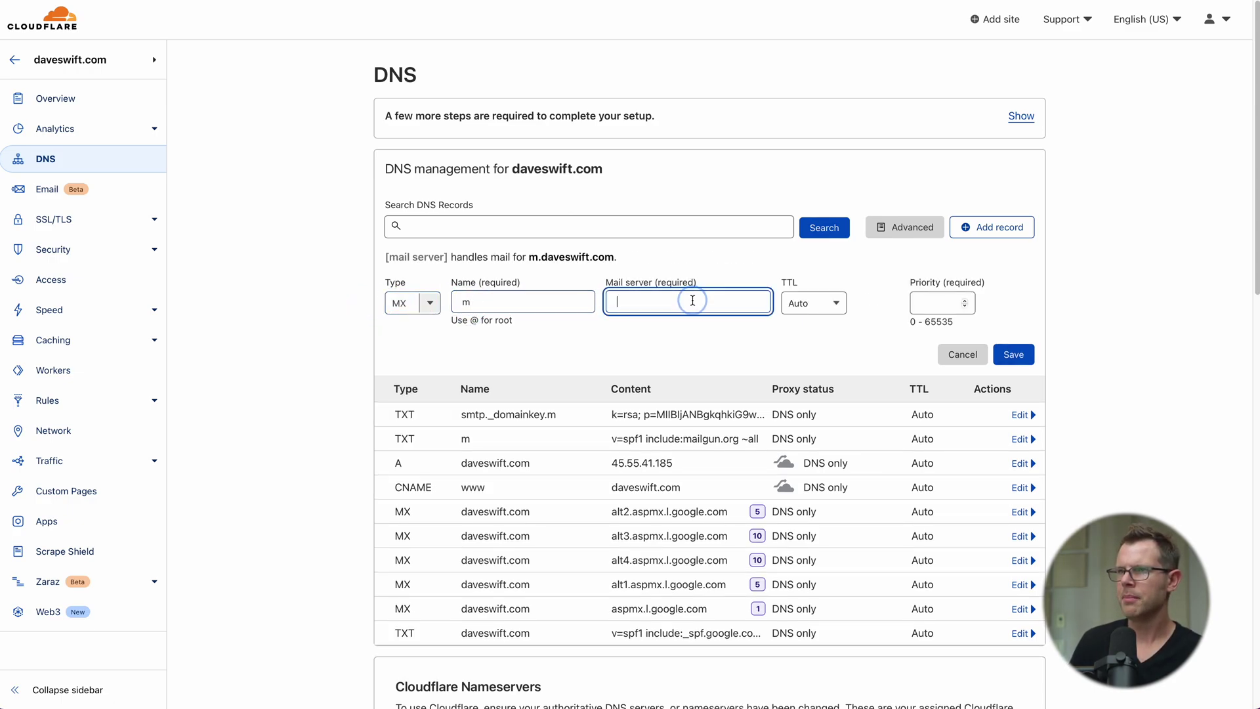
key(super+v)
click(917, 306)
click(1014, 355)
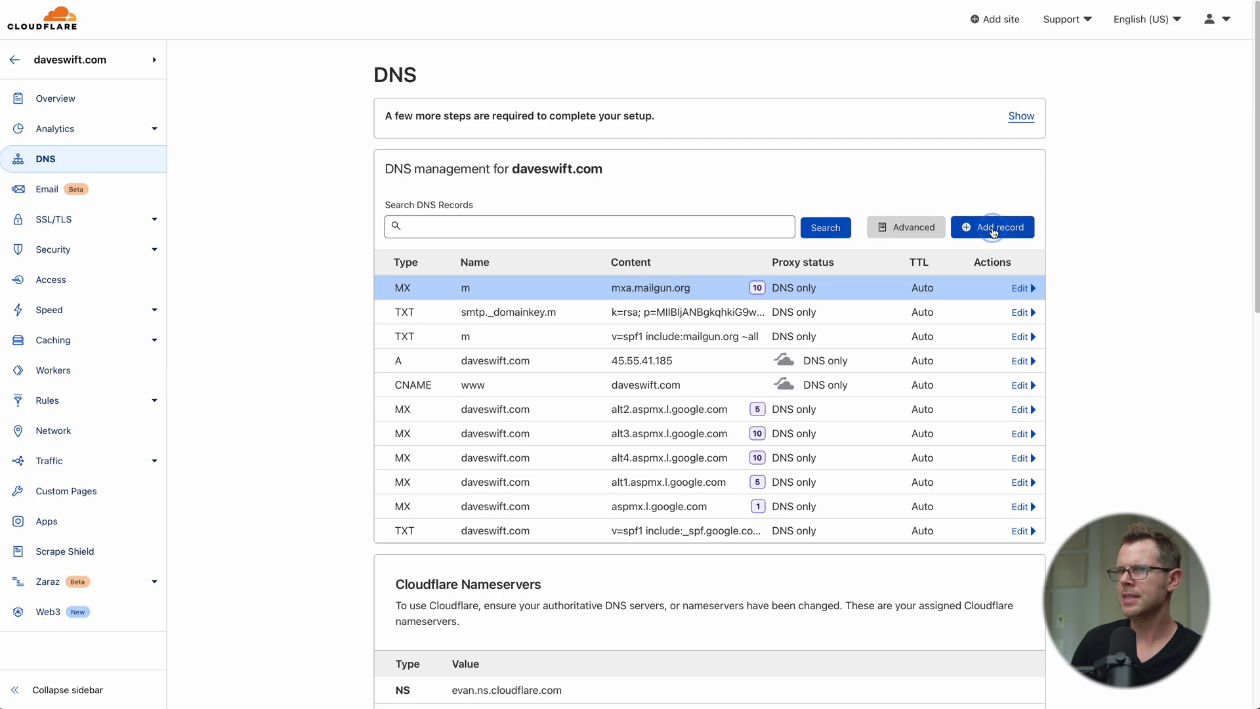
Step: Add a second MX record for m pointing to mxb.mailgun.org, priority 10
click(995, 230)
click(397, 303)
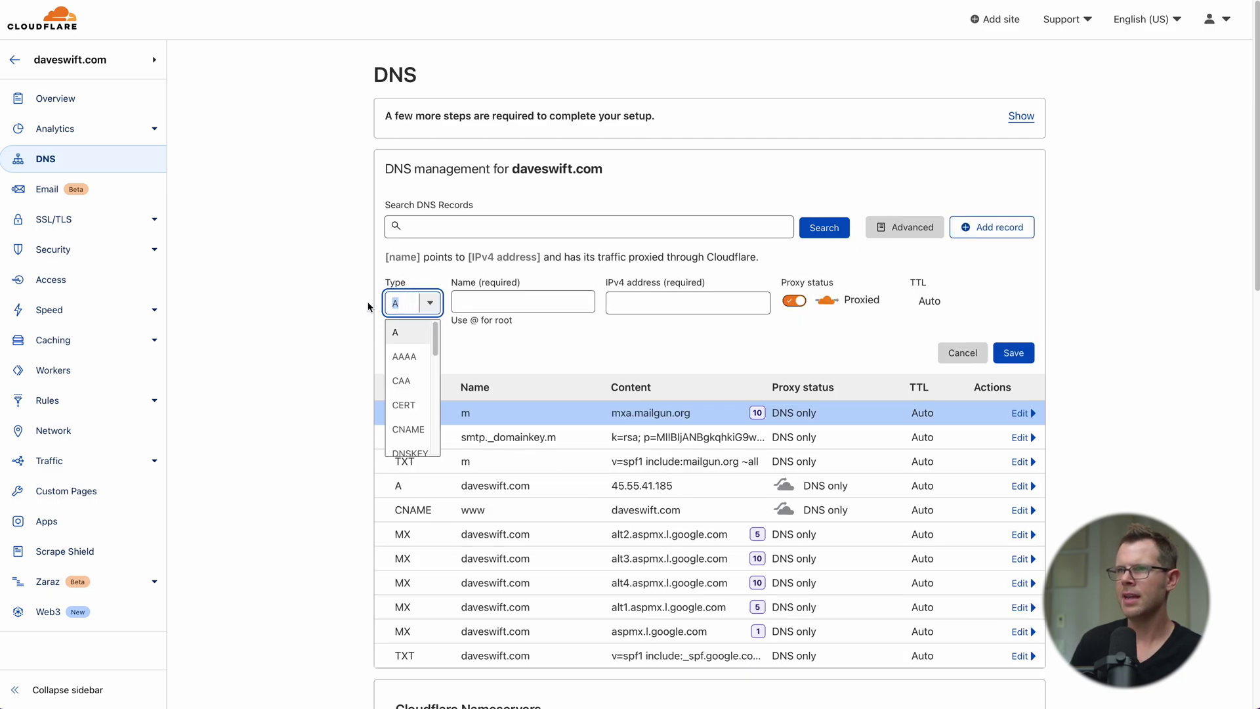
text(m)
key(Tab)
text(m)
click(662, 301)
key(super+v)
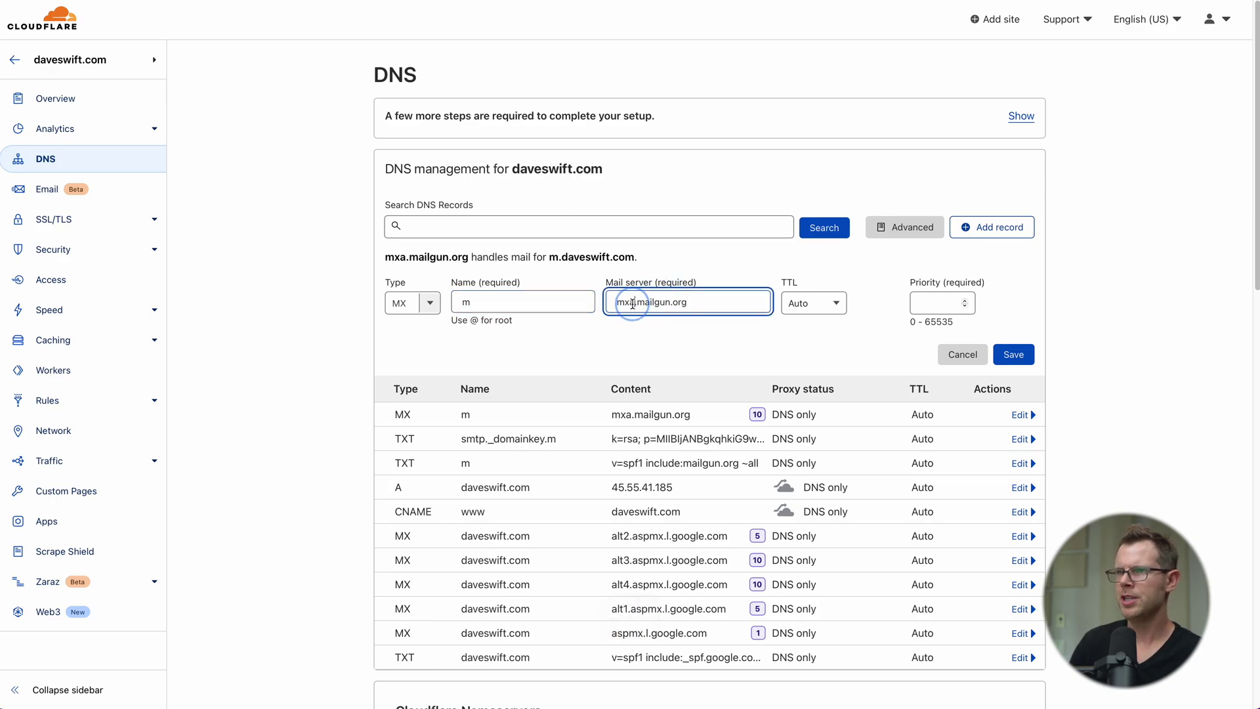
text(b)
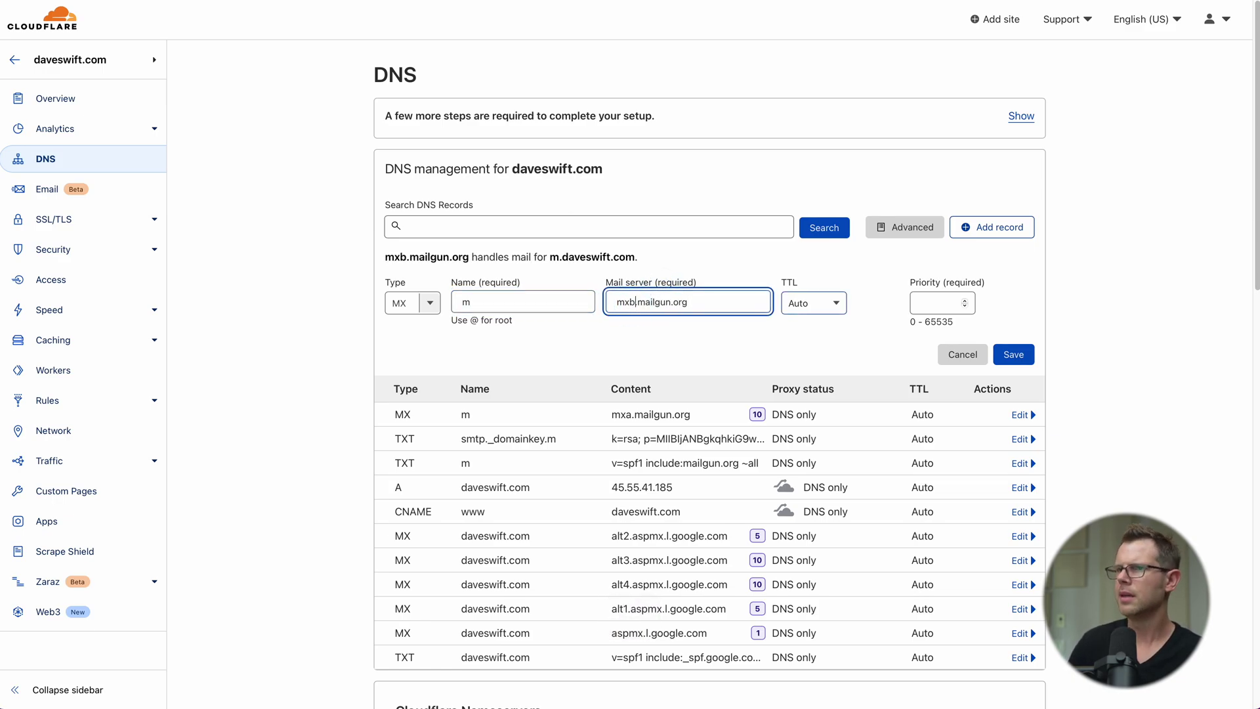
click(939, 303)
text(10)
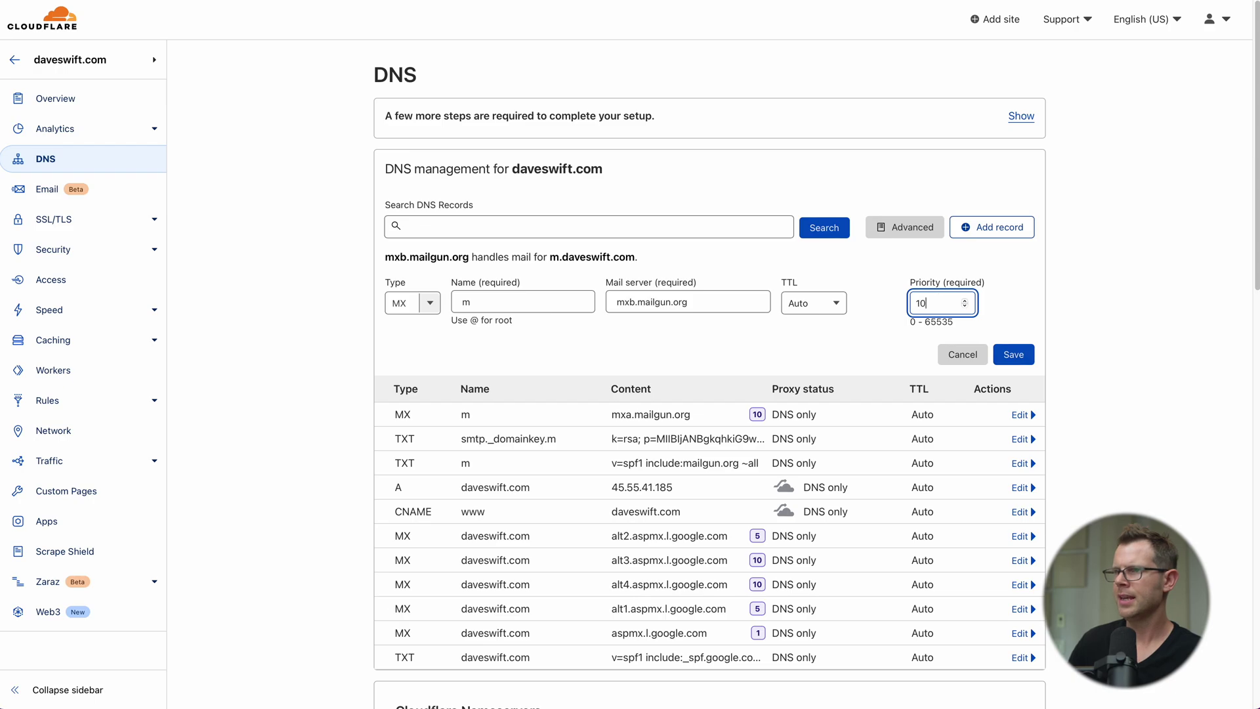
click(1014, 354)
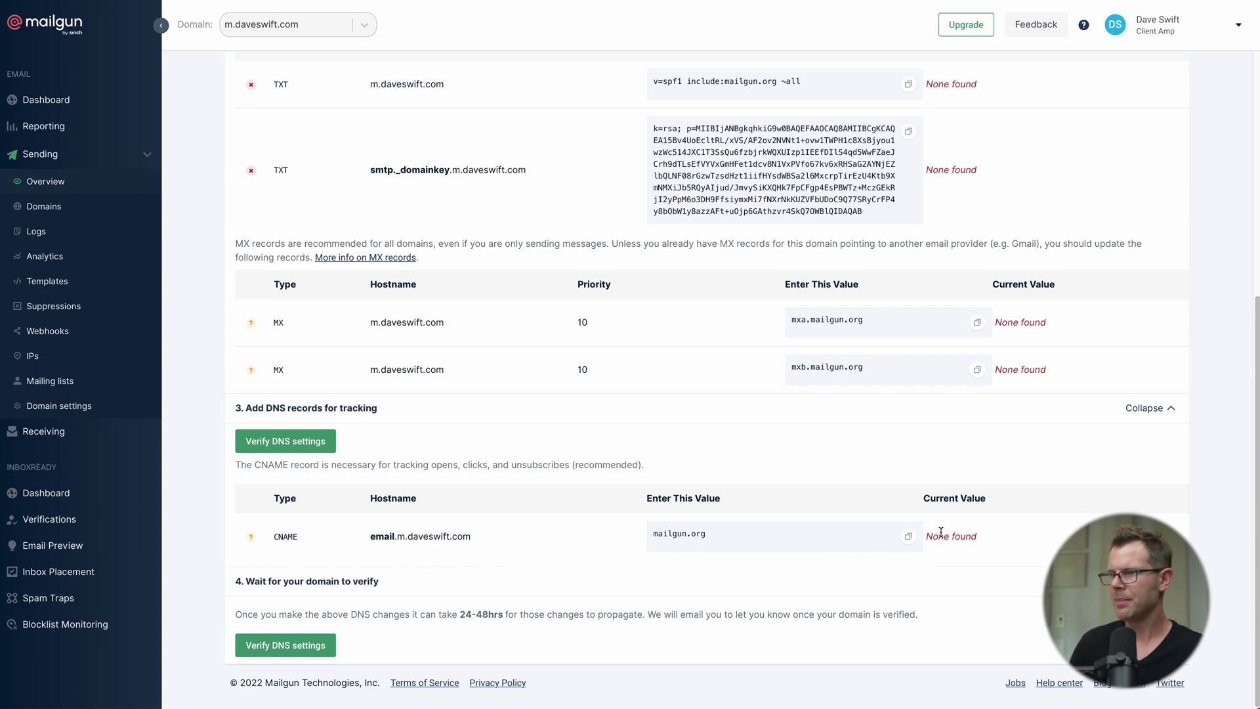
Step: Add a DNS-only CNAME record email.m pointing to mailgun.org
click(910, 538)
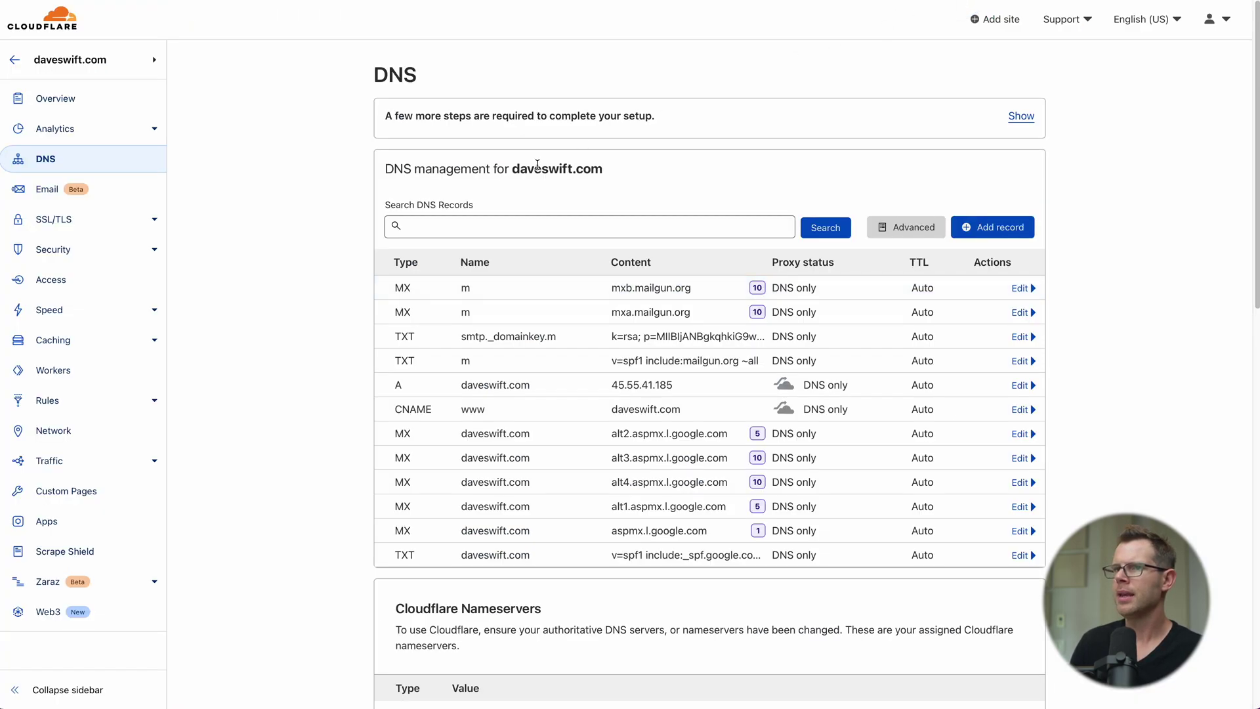
click(992, 227)
click(388, 303)
text(c)
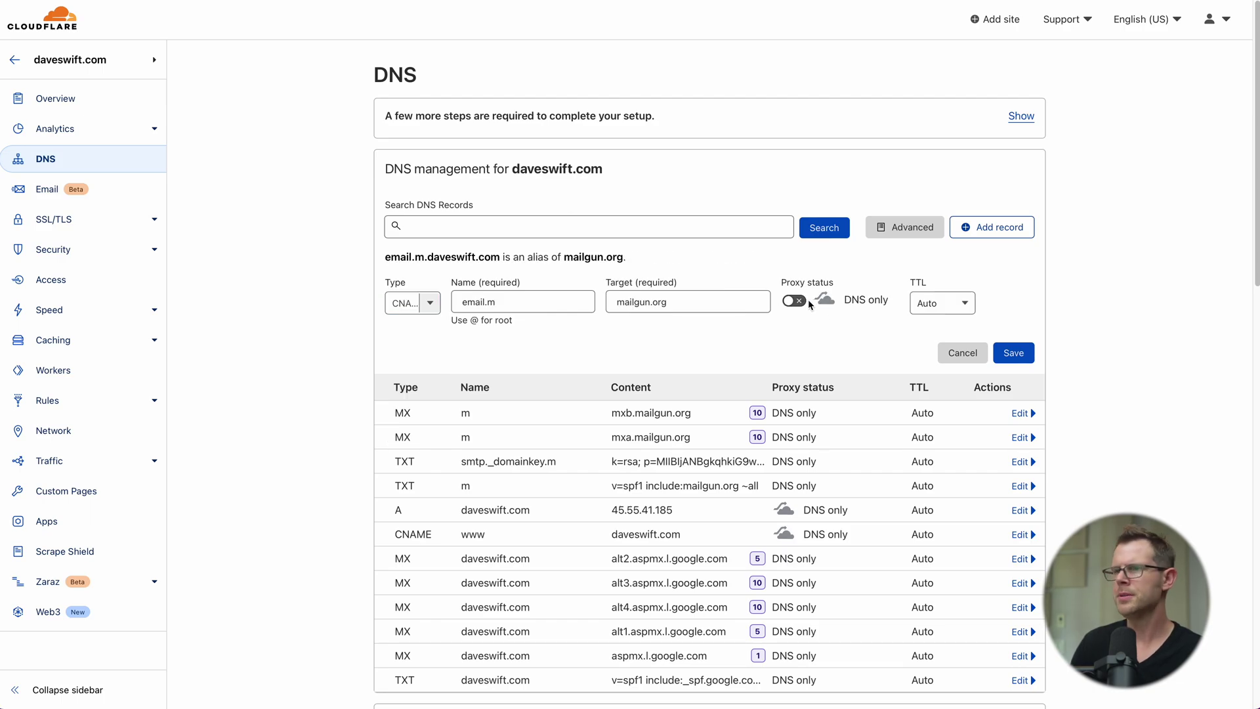
click(1014, 353)
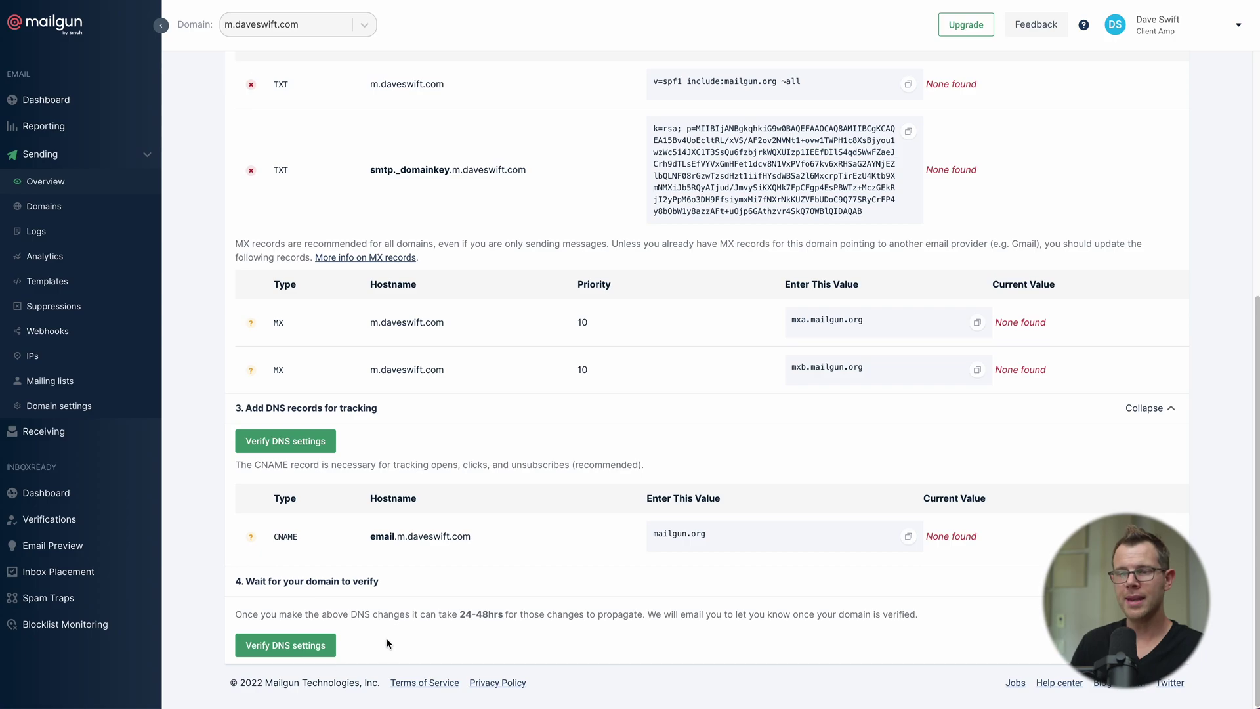
Step: Verify Mailgun DNS settings: DKIM and both MX records pass, SPF still fails
click(290, 652)
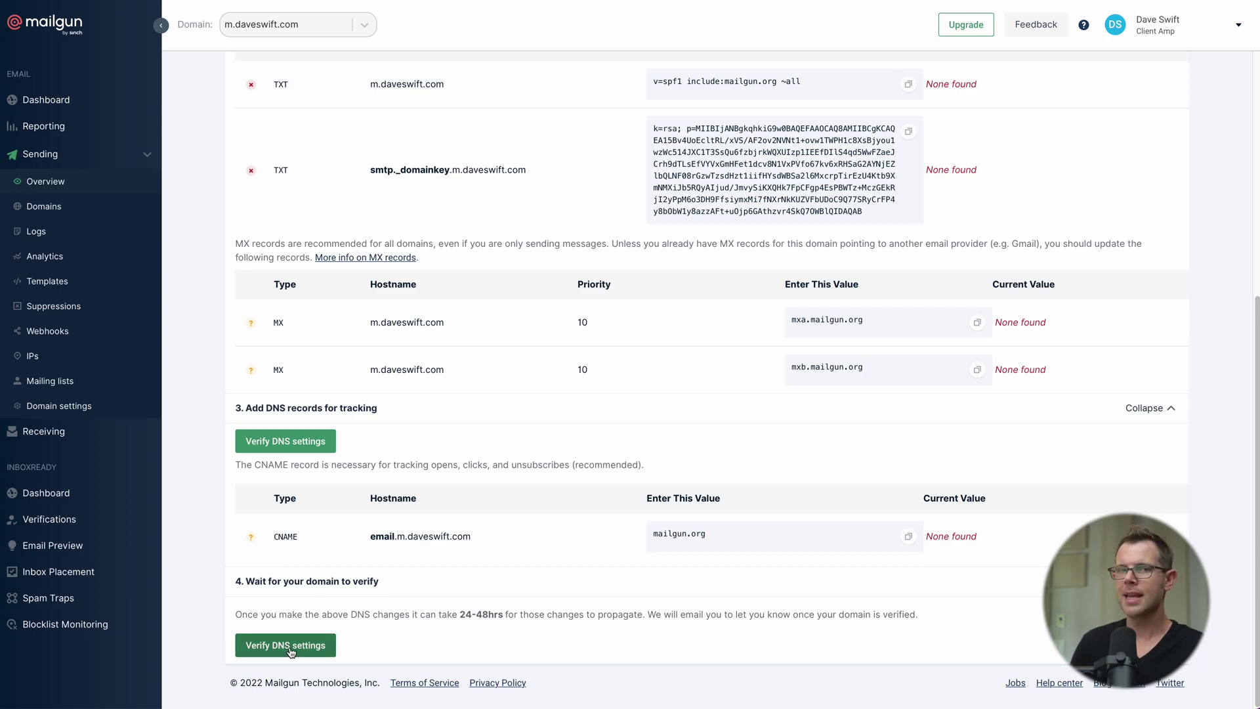
click(290, 650)
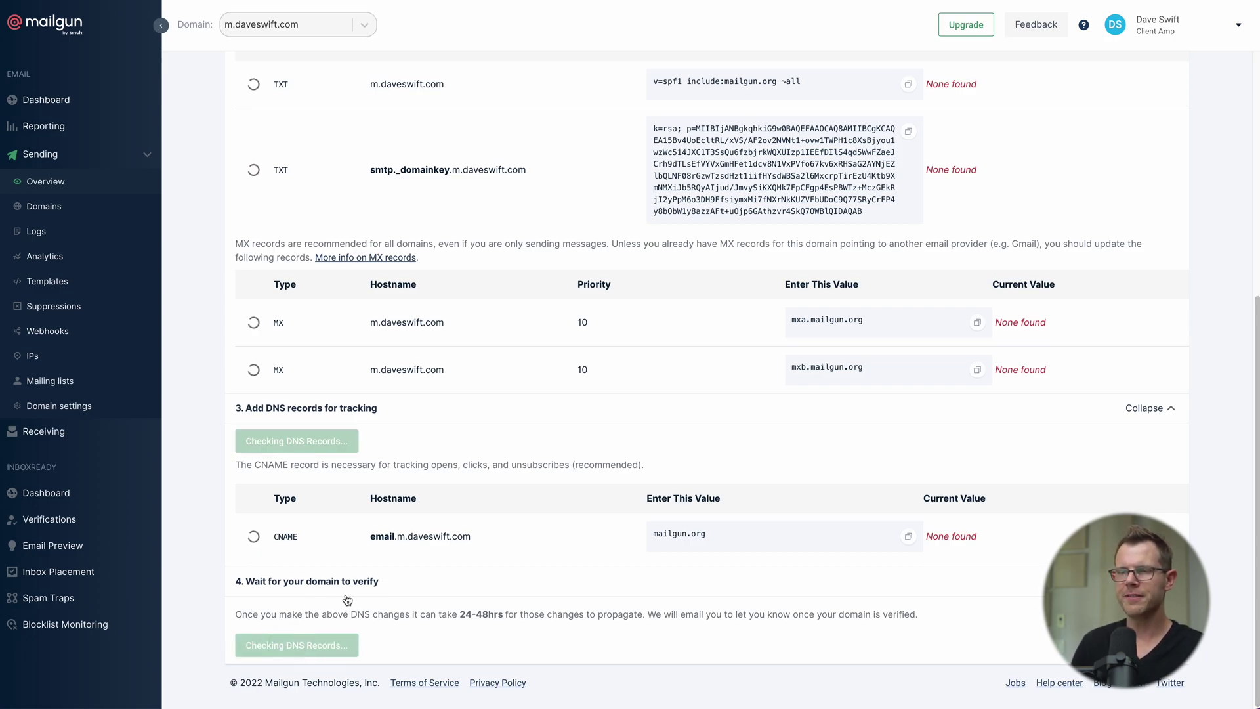
scroll(583, 564, up, 4)
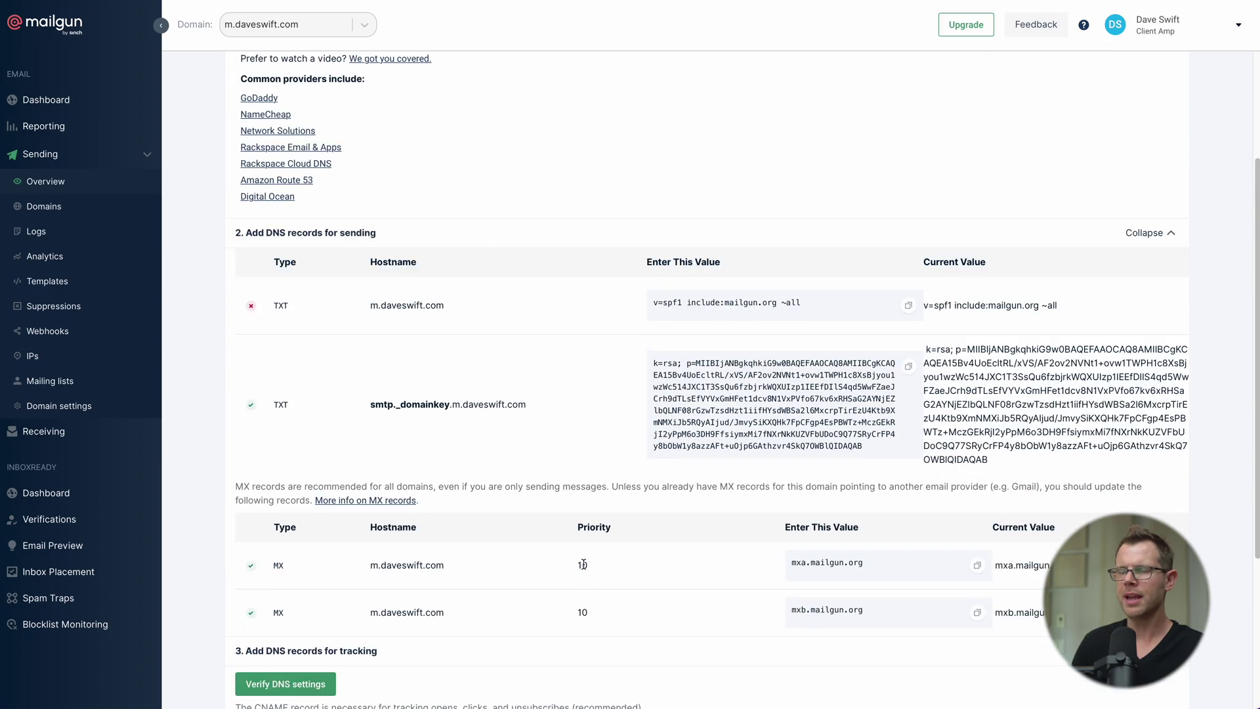
scroll(586, 566, down, 4)
scroll(558, 526, up, 4)
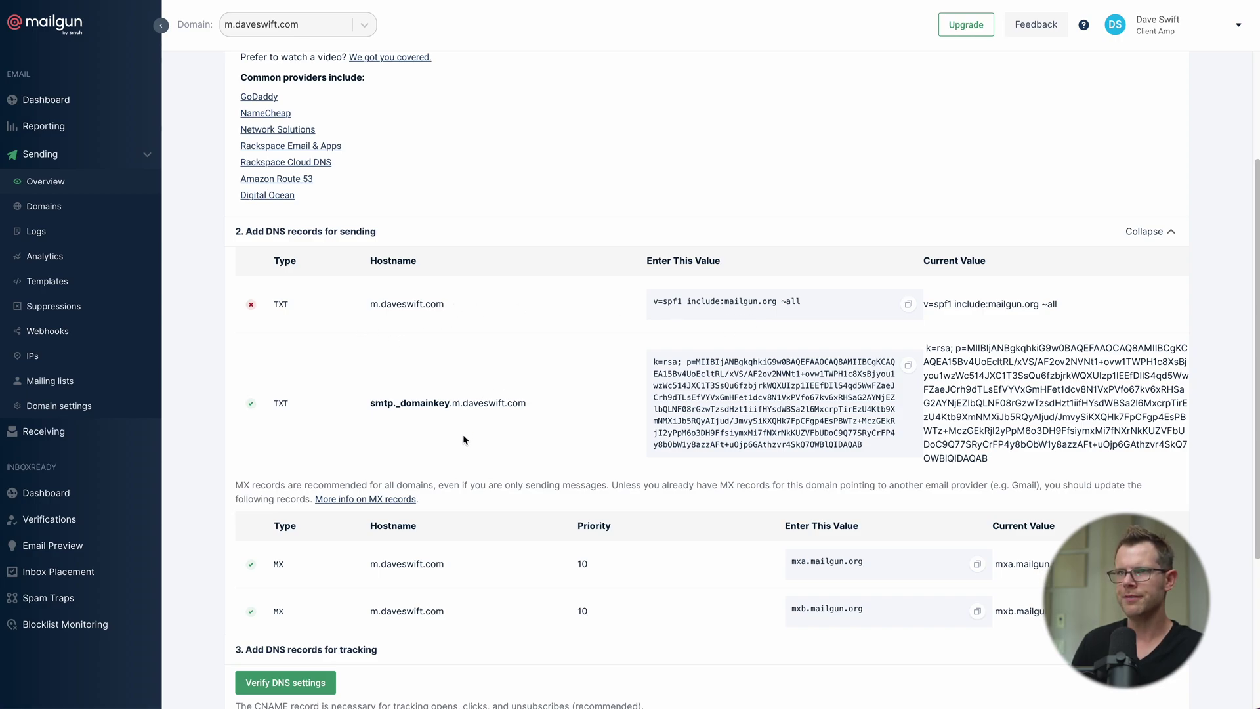
scroll(469, 437, down, 4)
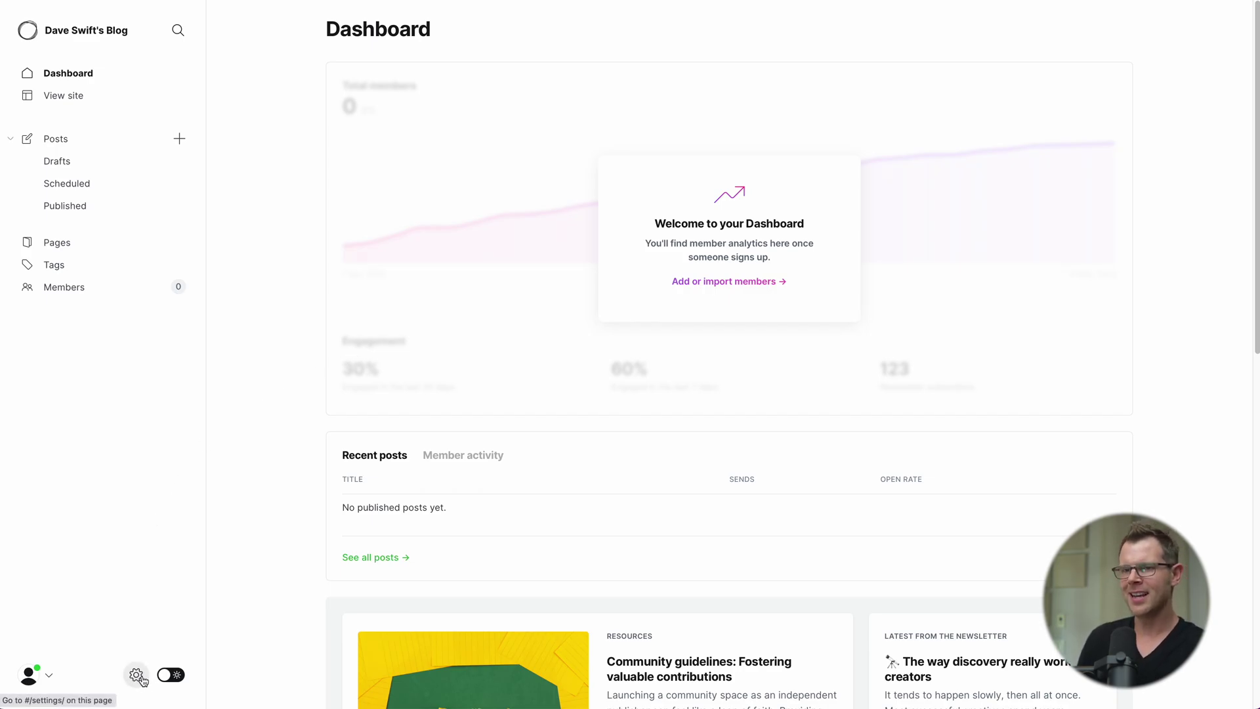
Step: In Ghost's Email newsletter Mailgun settings, keep region US and enter m.daveswift.com as the domain
click(137, 676)
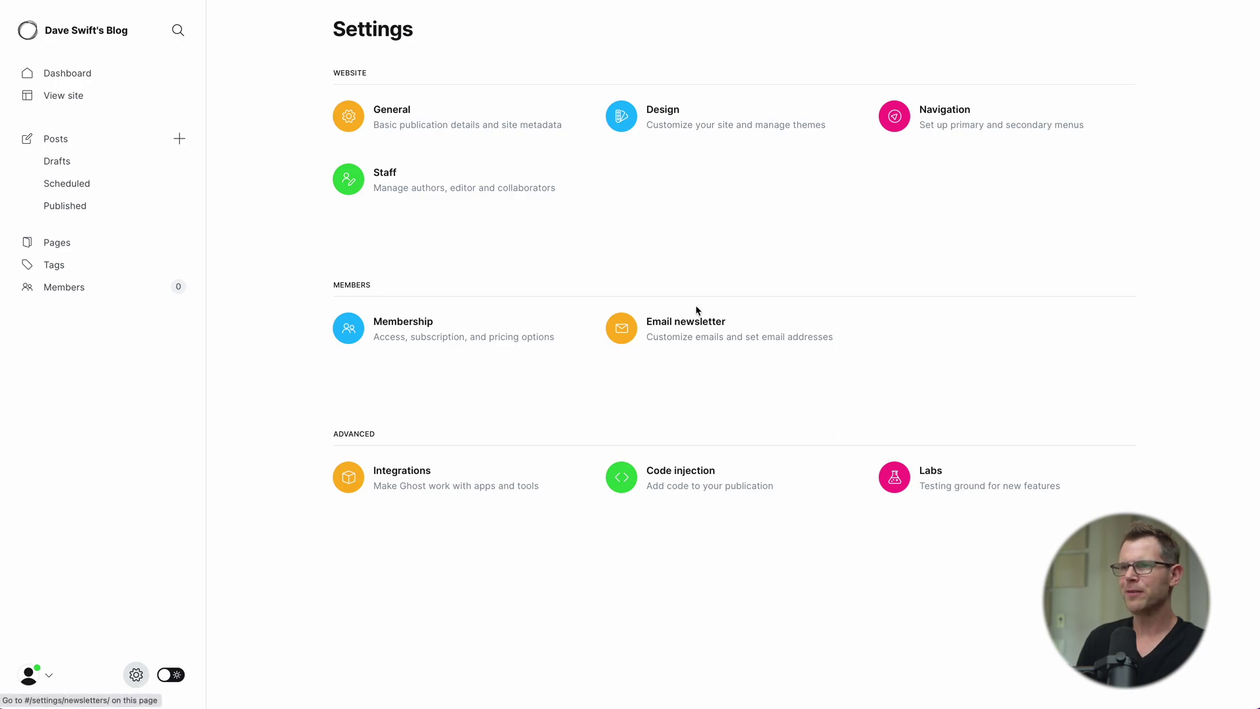
click(680, 325)
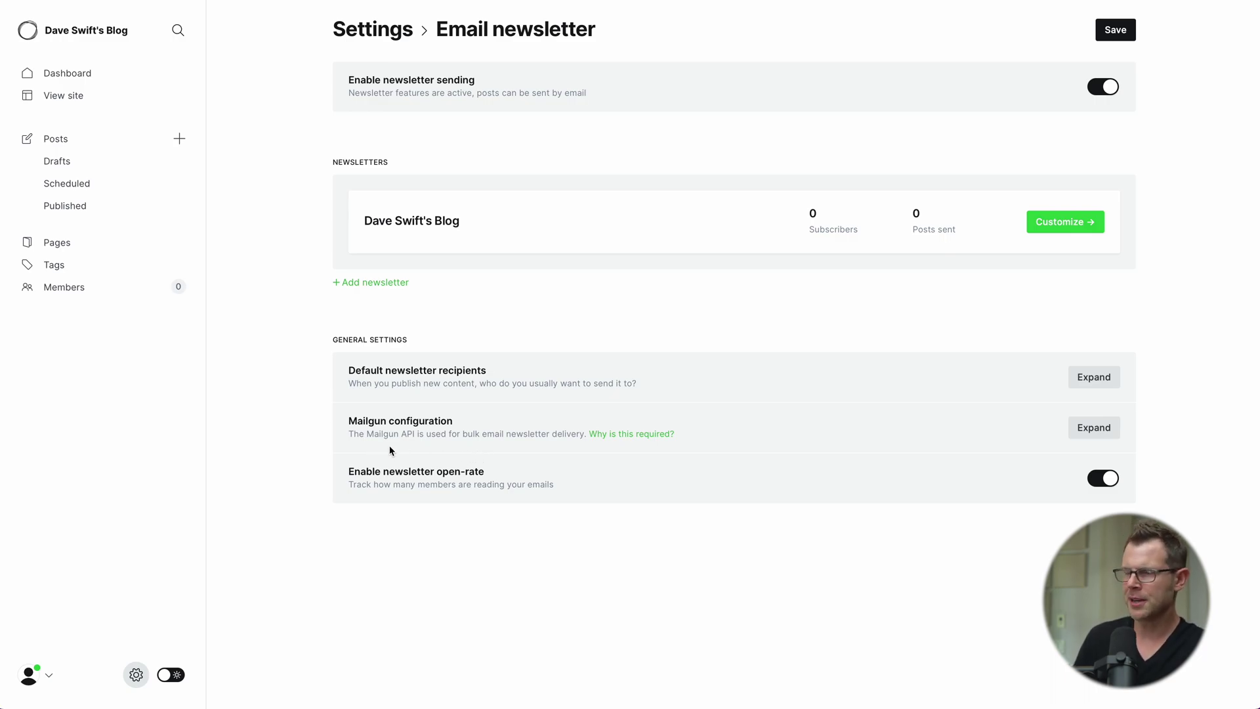
click(1094, 427)
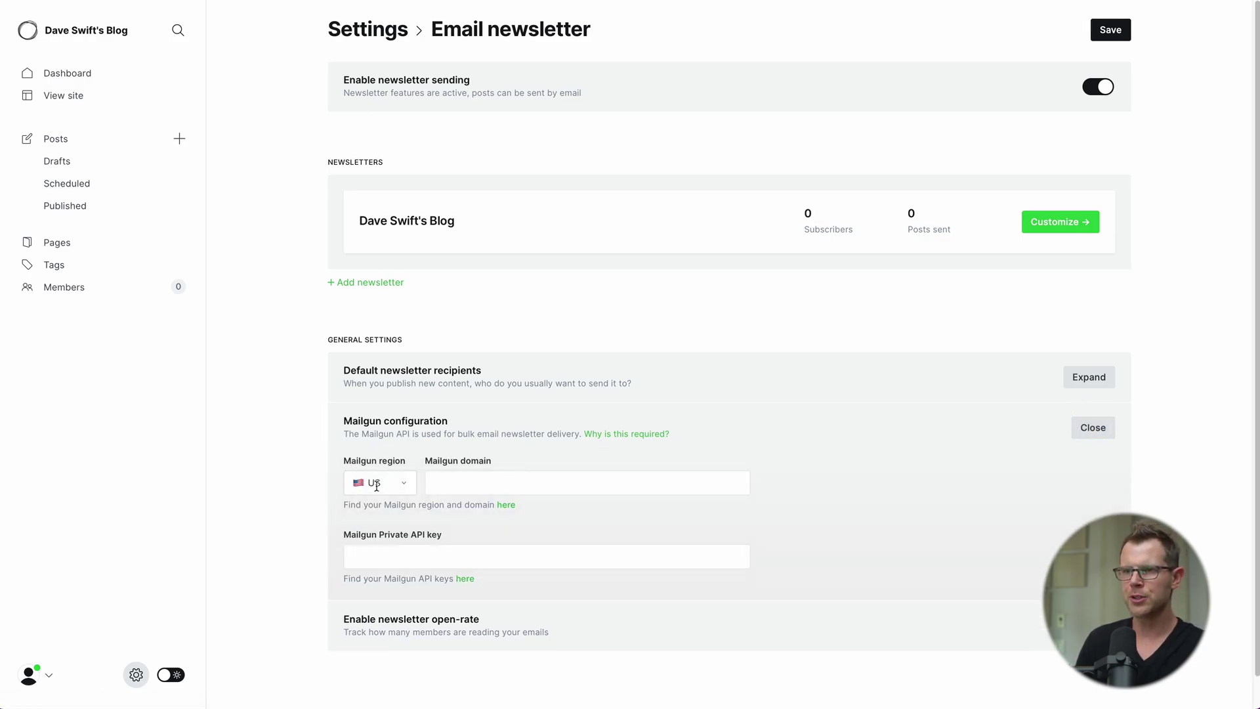
click(384, 487)
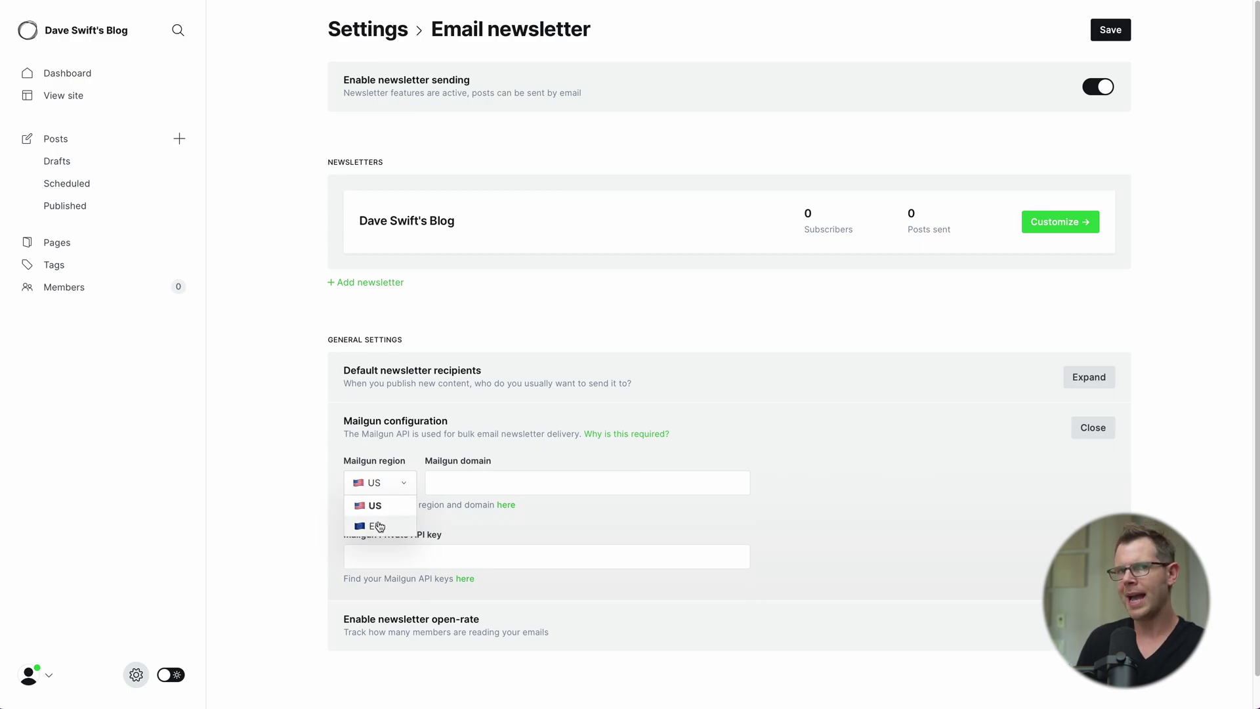
click(376, 509)
click(464, 489)
text(m.daveswift.com)
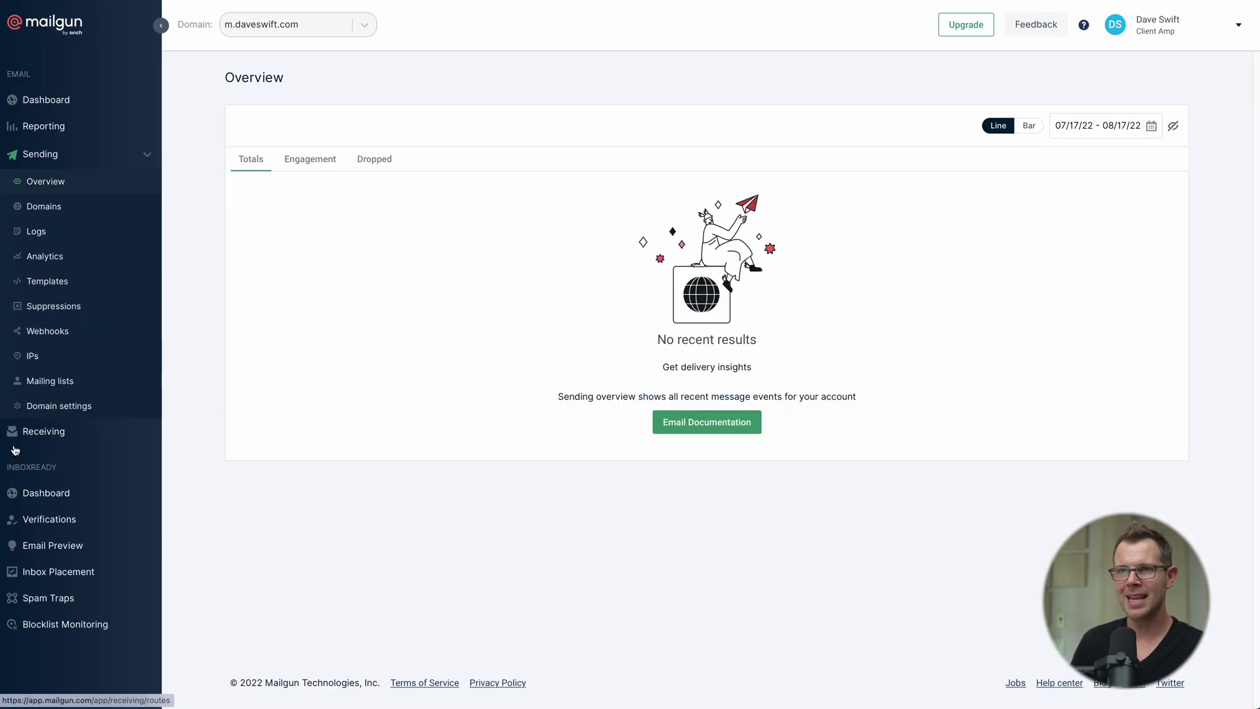
Step: View m.daveswift.com's sending API keys, then go to the account API Keys page for the private key
click(50, 412)
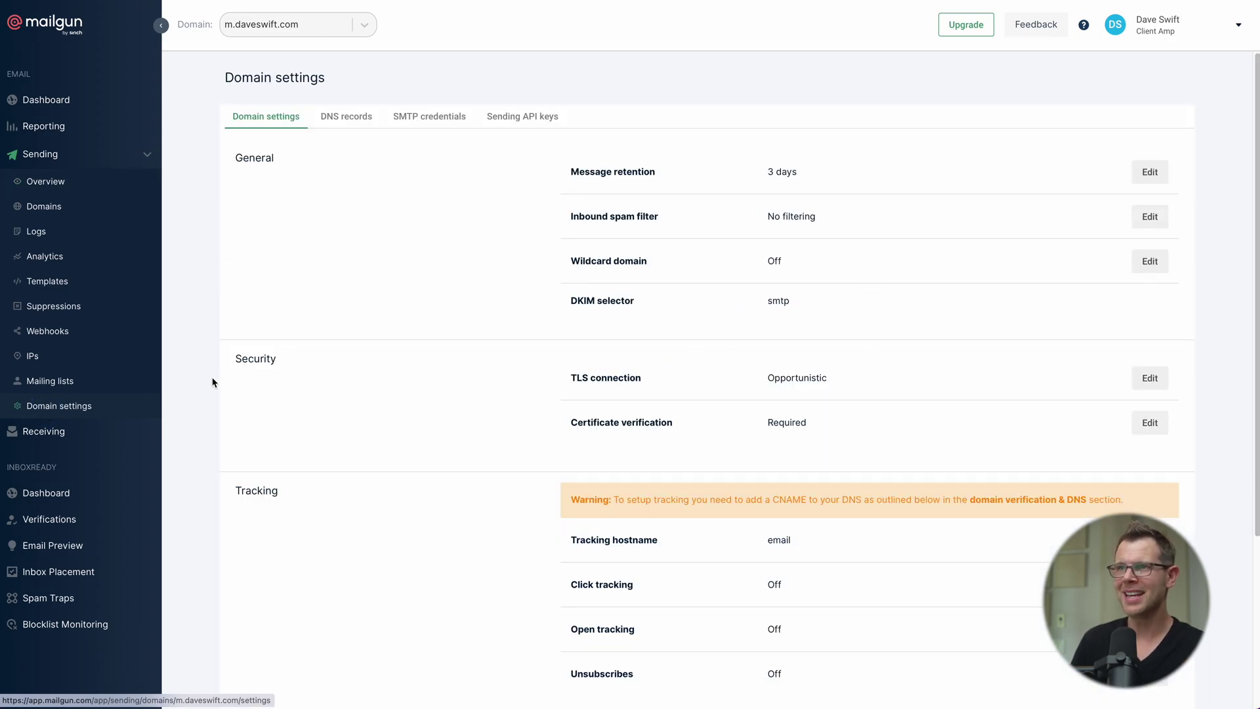
click(510, 124)
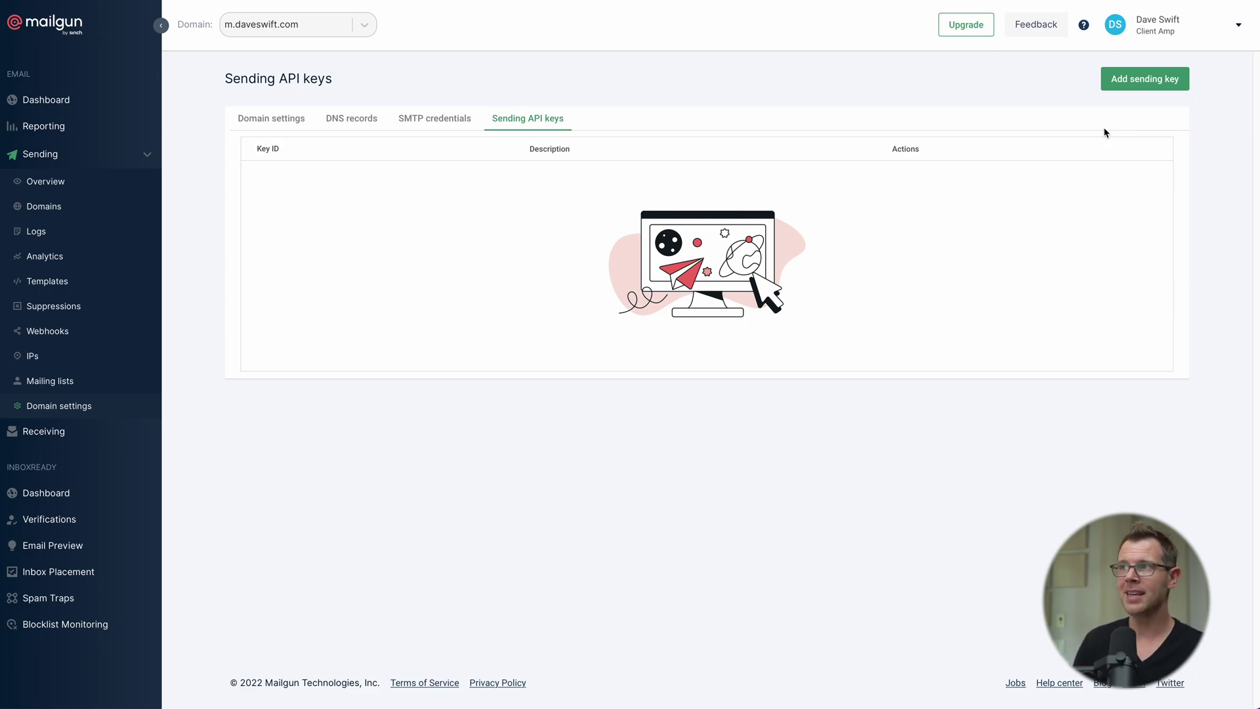
click(1160, 32)
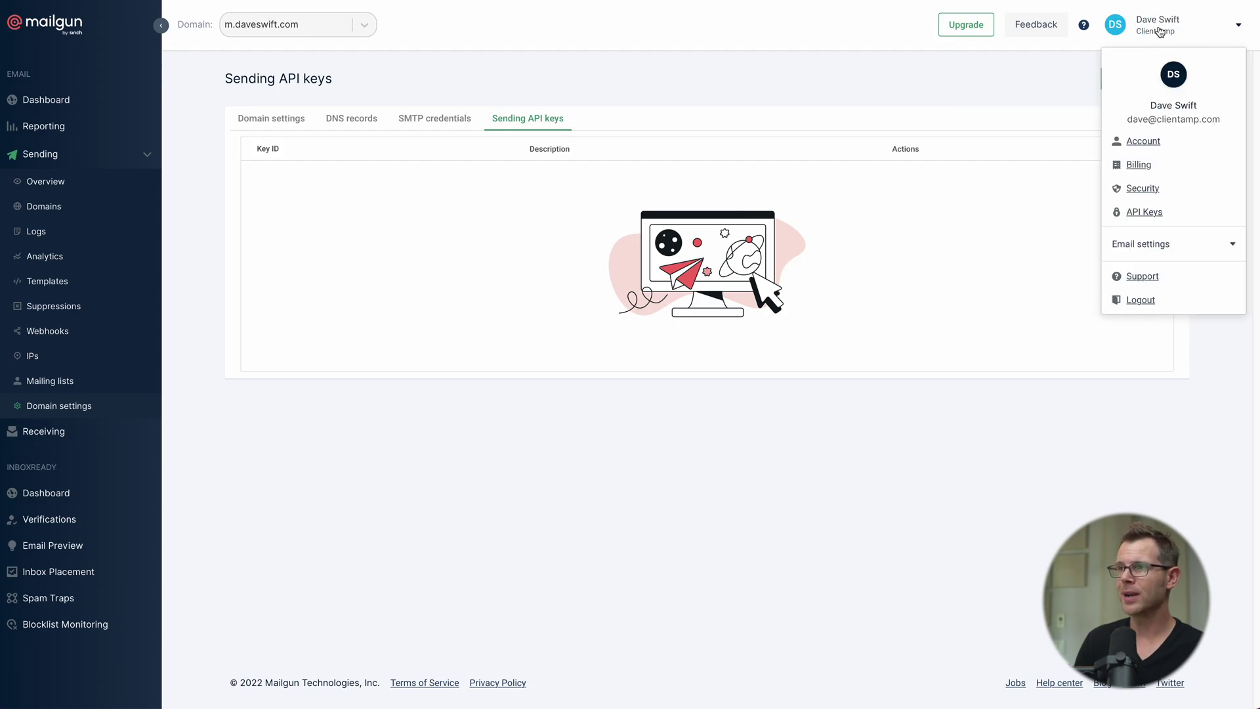
click(1143, 213)
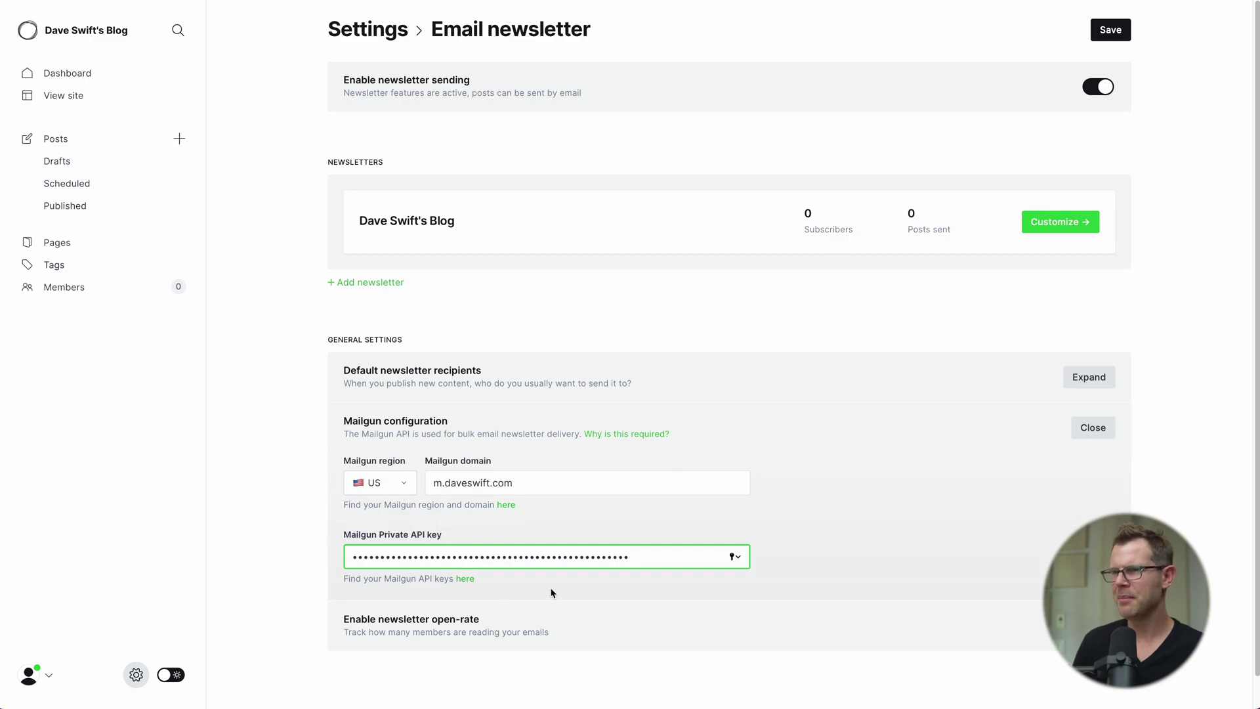
Step: Save Ghost's Mailgun configuration and go back to Mailgun's m.daveswift.com domain settings
click(1108, 33)
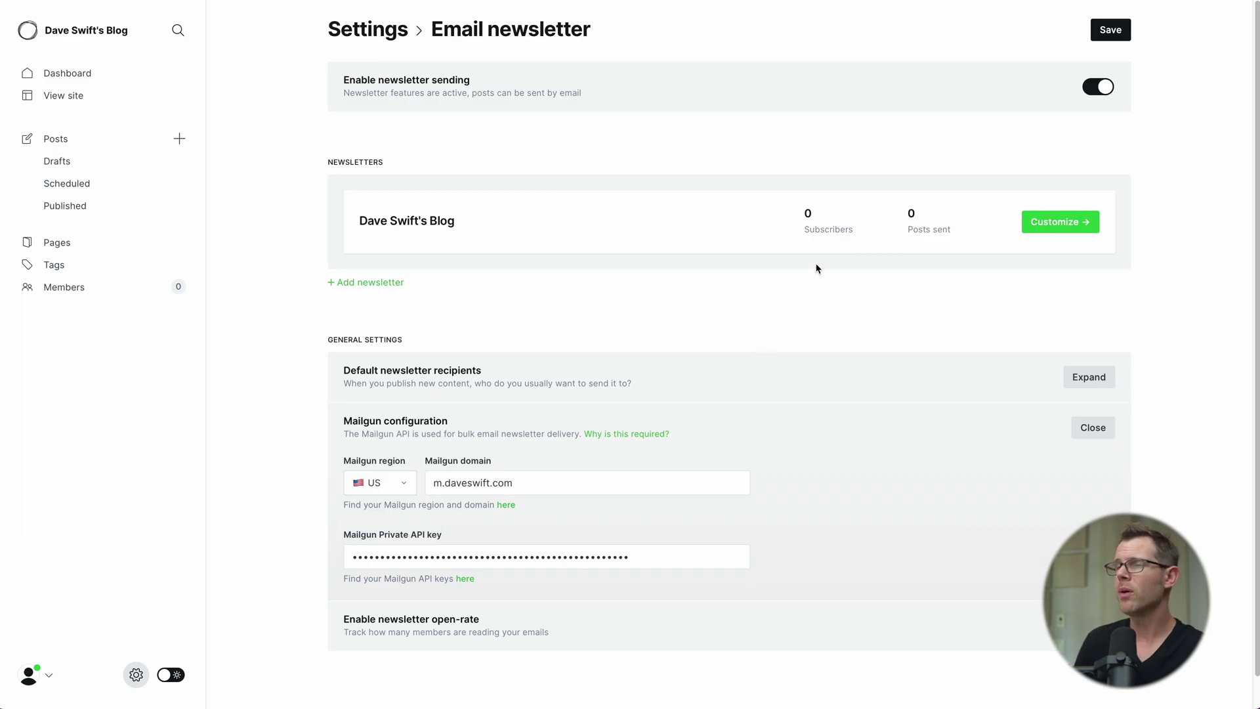
click(755, 2)
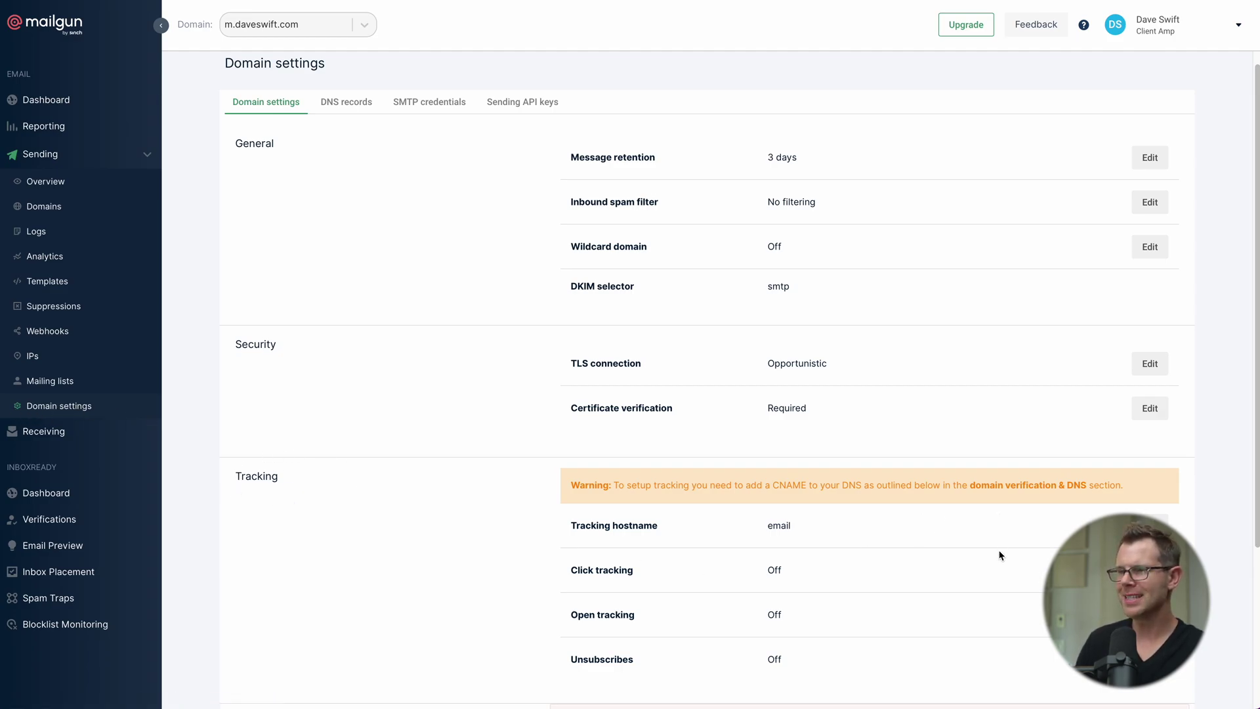
Step: Turn click and open tracking On for m.daveswift.com, then view its SMTP credentials
scroll(1000, 556, down, 3)
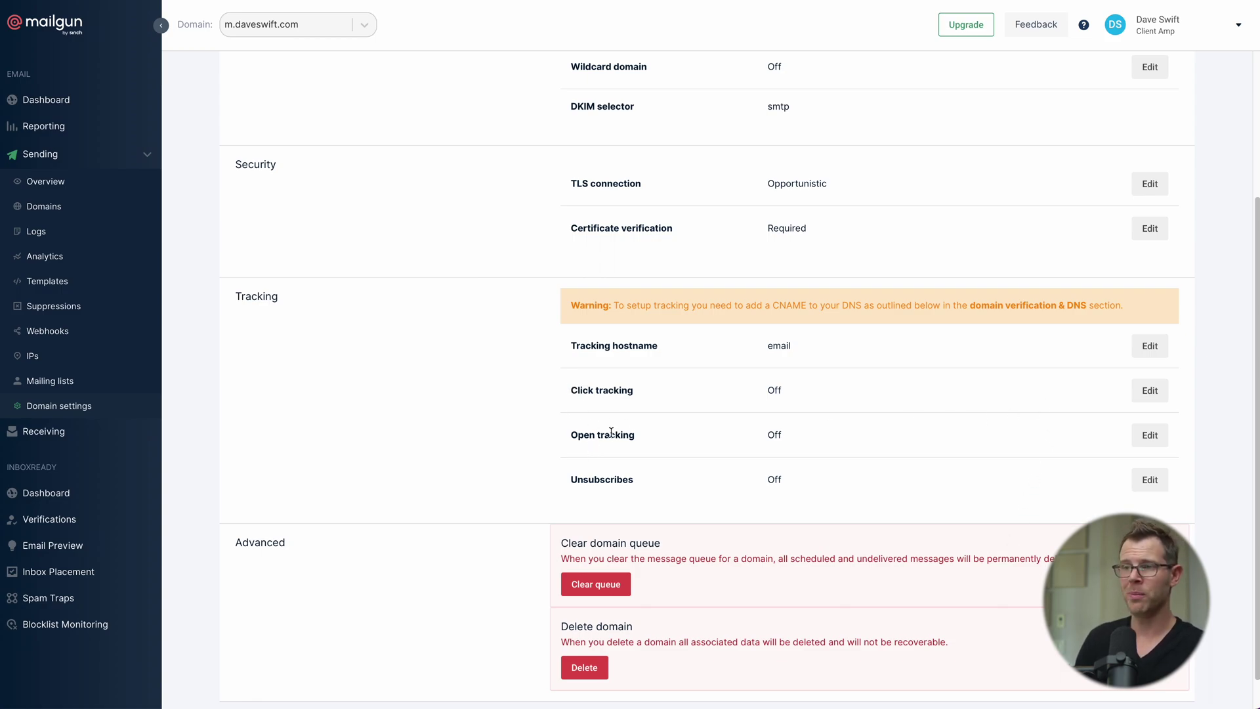
click(1151, 391)
click(459, 377)
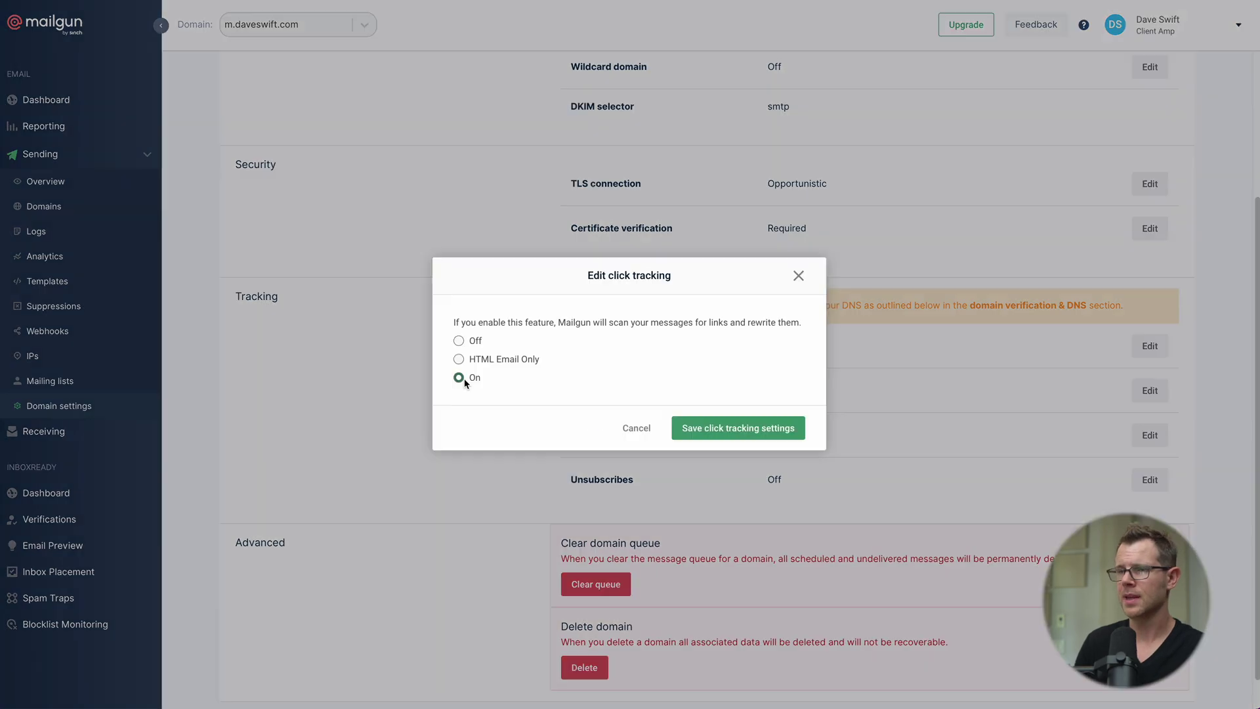
click(752, 429)
click(1150, 436)
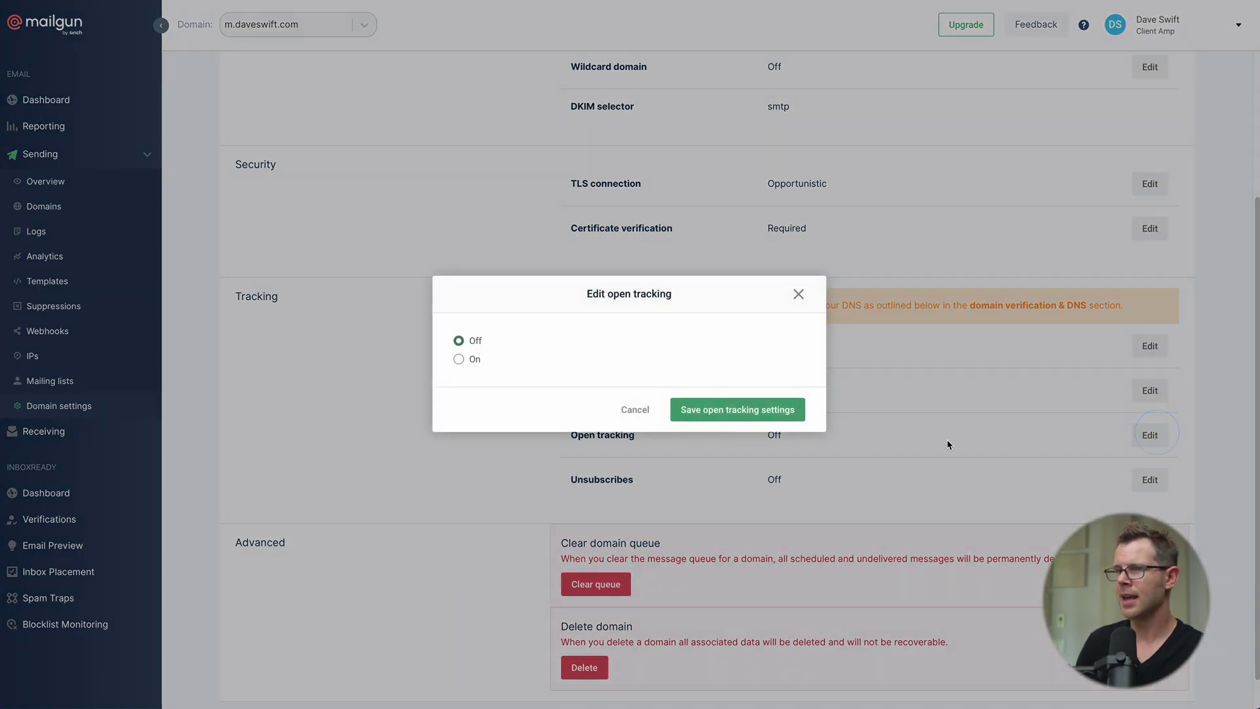
click(459, 359)
key(Return)
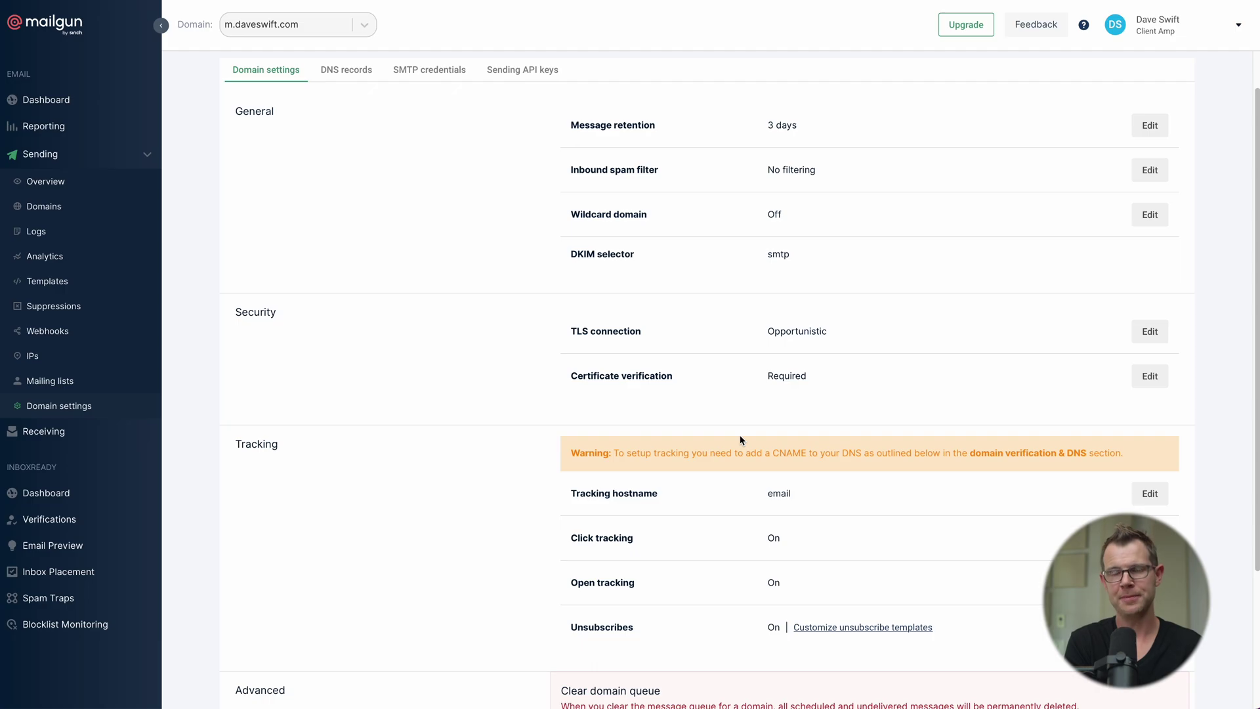
scroll(208, 294, up, 1)
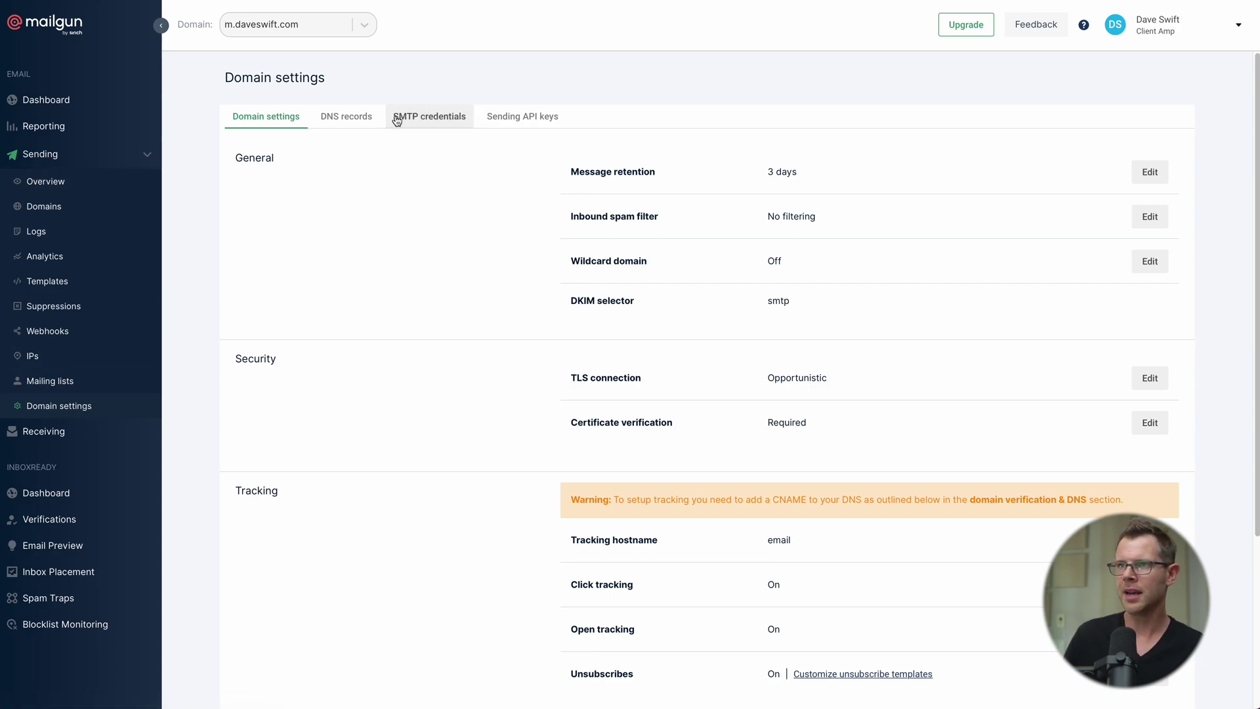
click(422, 117)
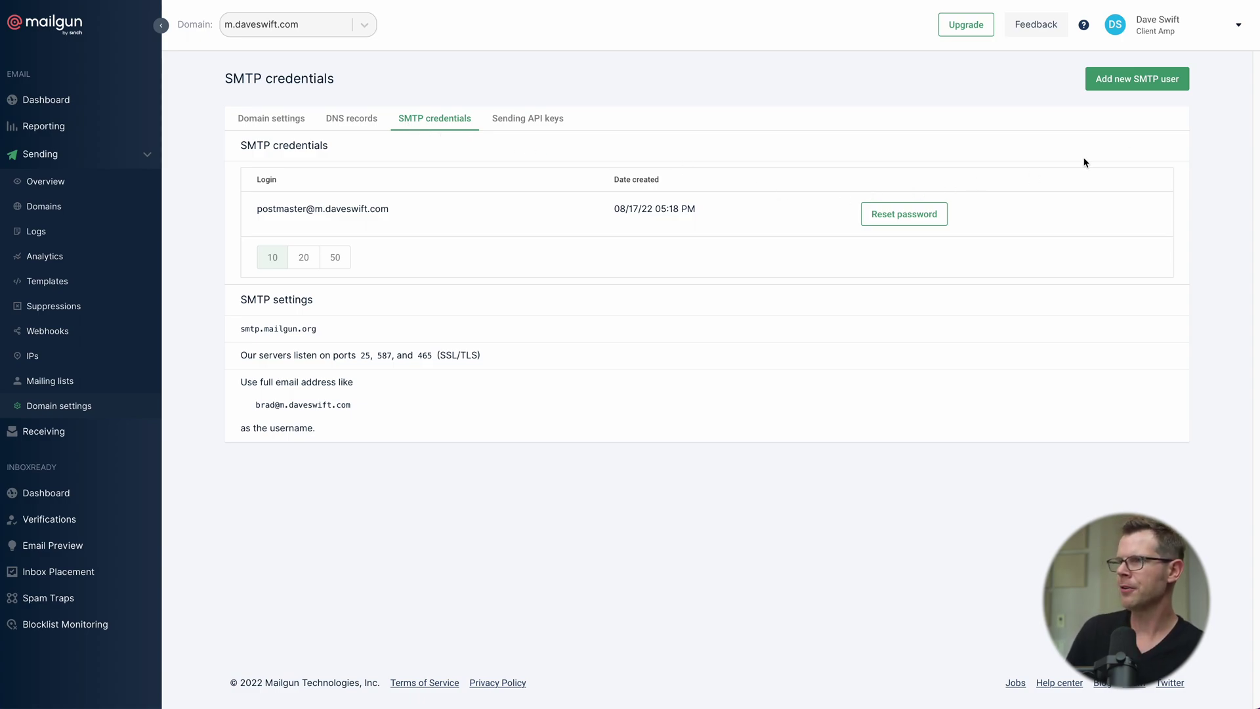
Step: Create a noreply SMTP login for m.daveswift.com and copy its generated password
click(1146, 86)
click(489, 356)
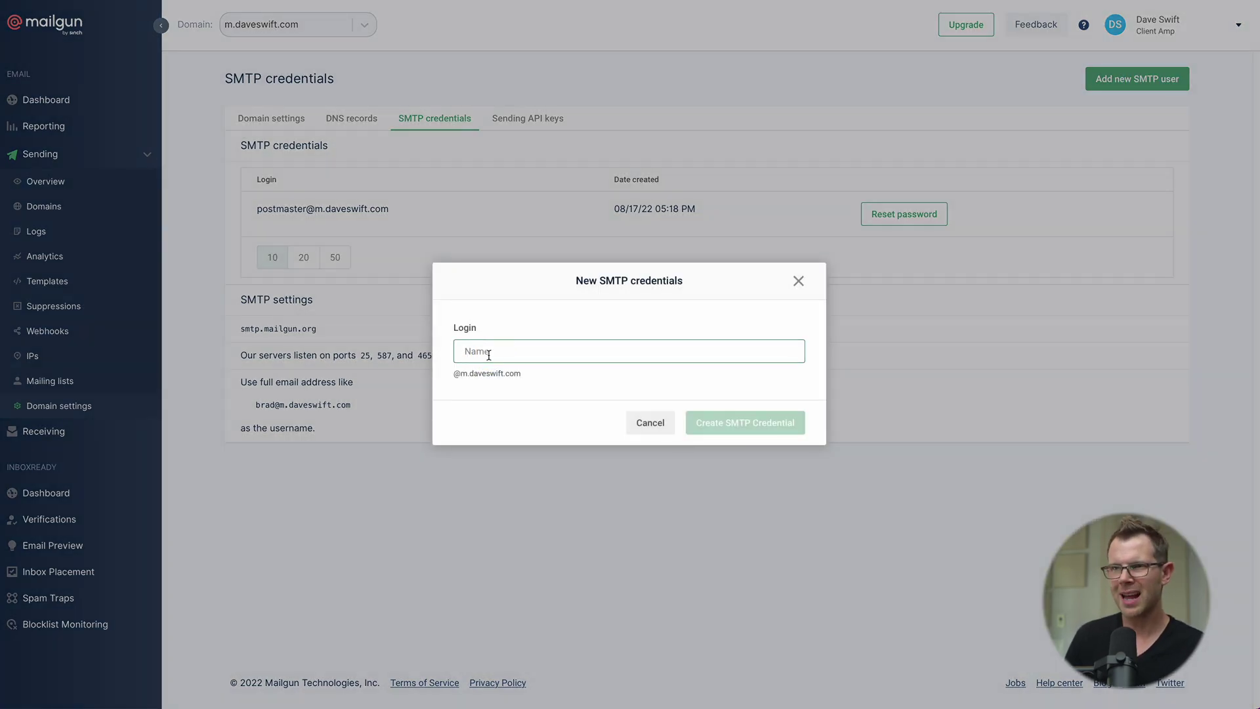
text(noreply)
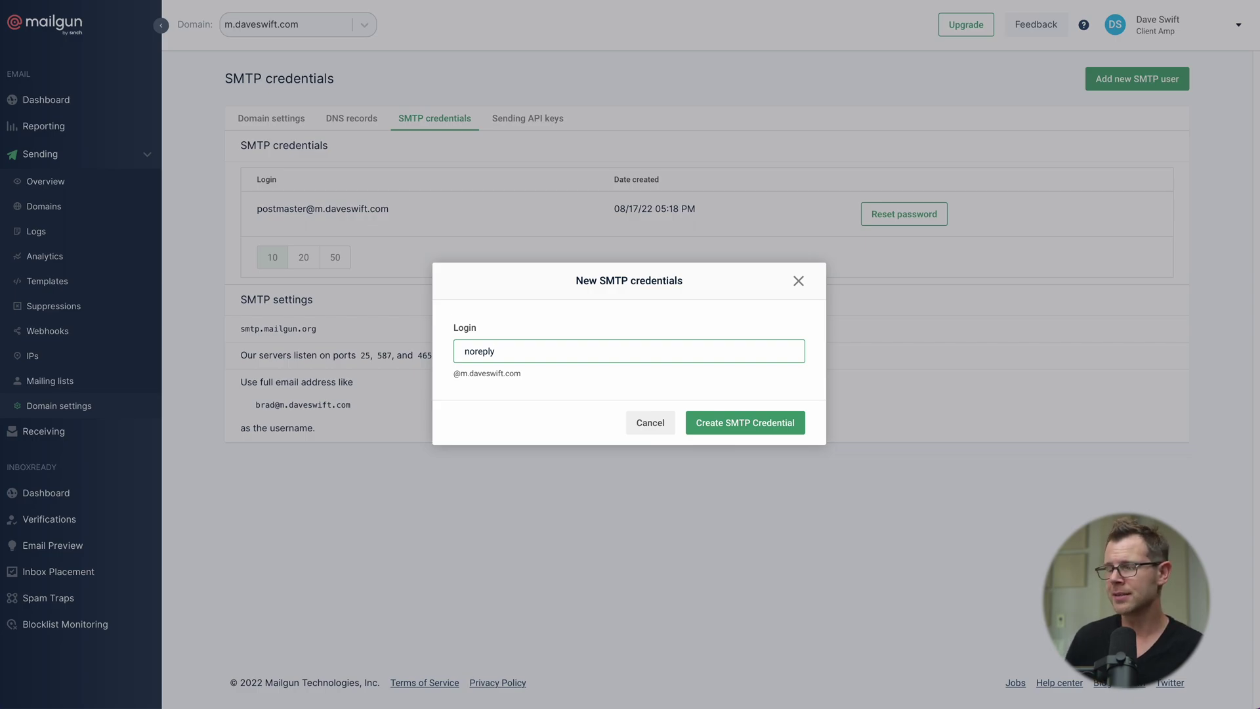
click(747, 423)
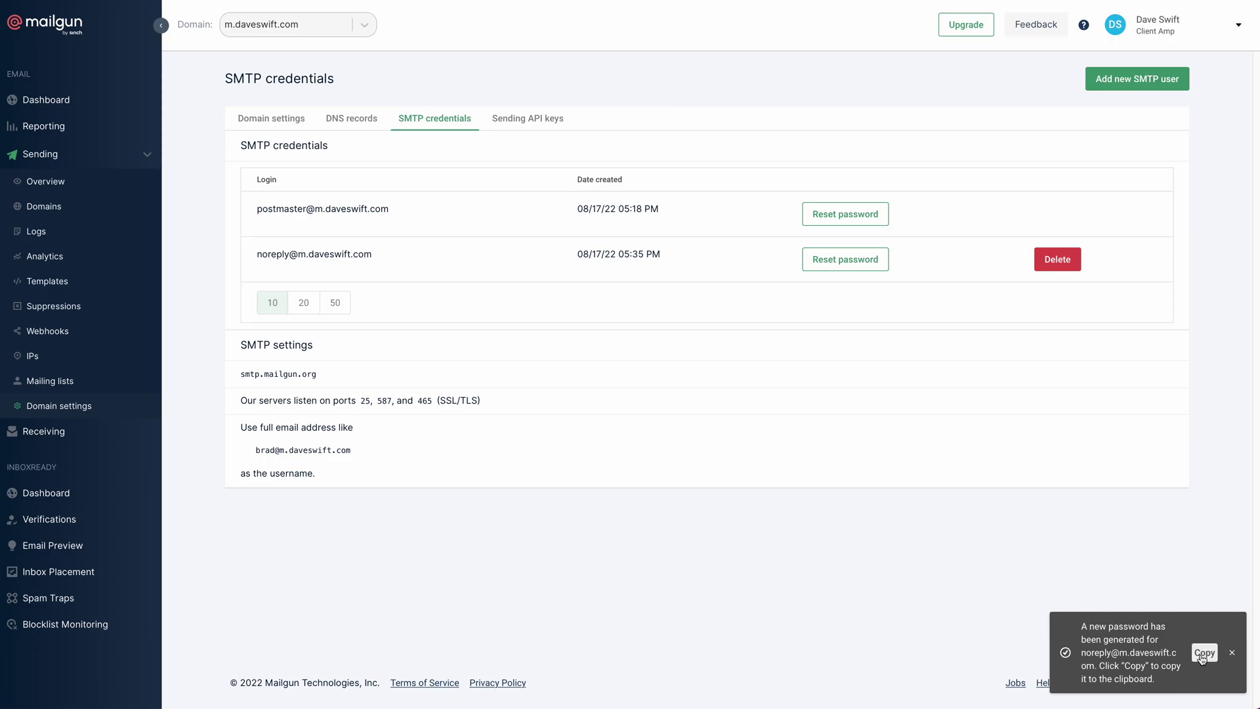
click(1204, 654)
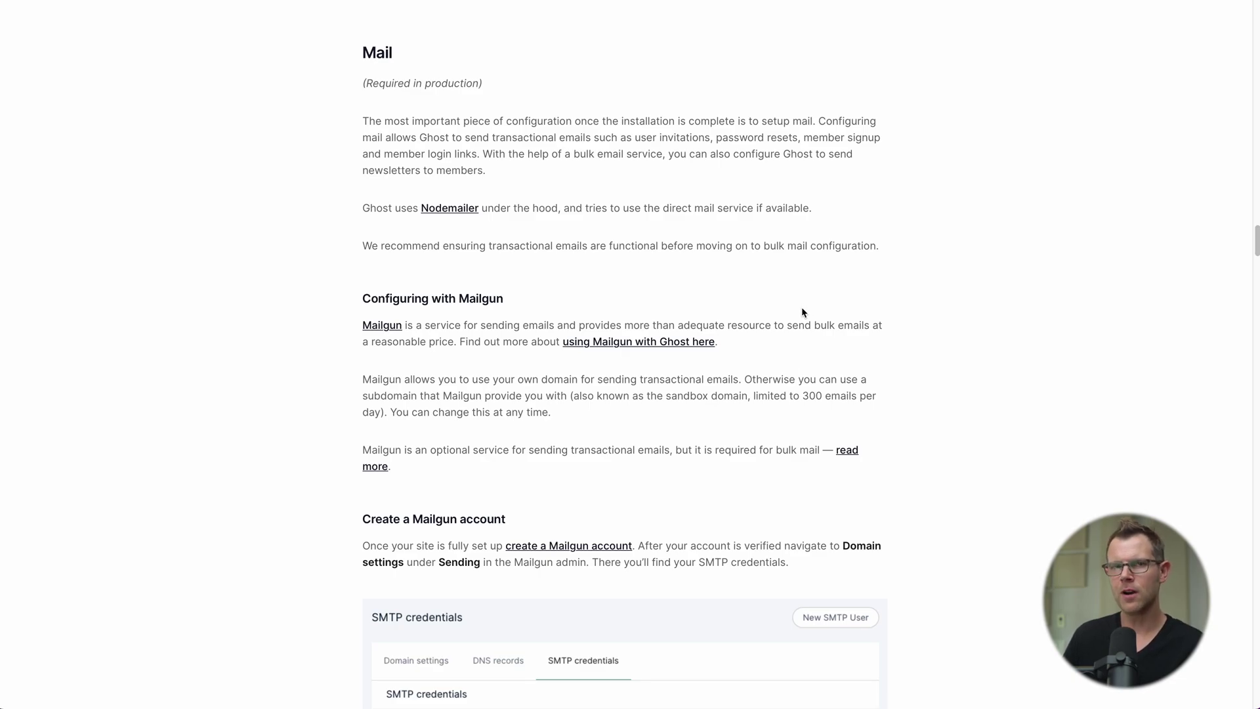
Step: Scroll the Ghost mail docs down to the config.production.json mail configuration example
scroll(801, 332, down, 4)
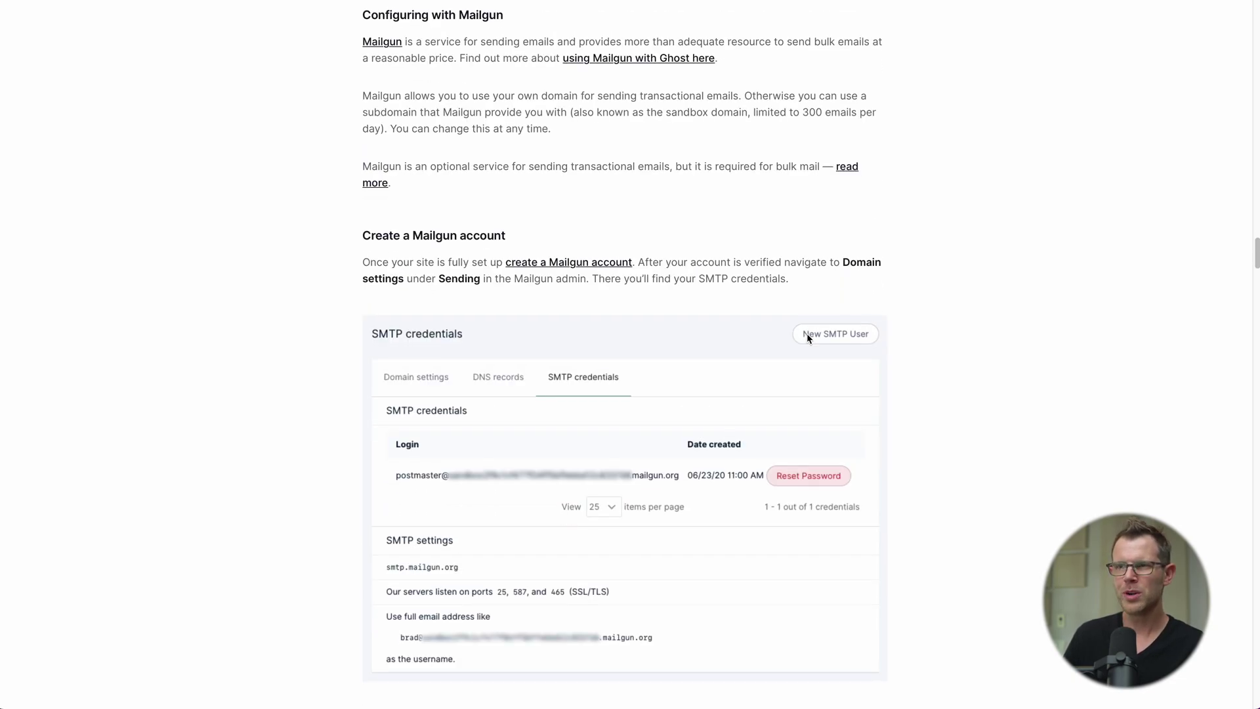
scroll(807, 335, down, 4)
scroll(807, 339, down, 6)
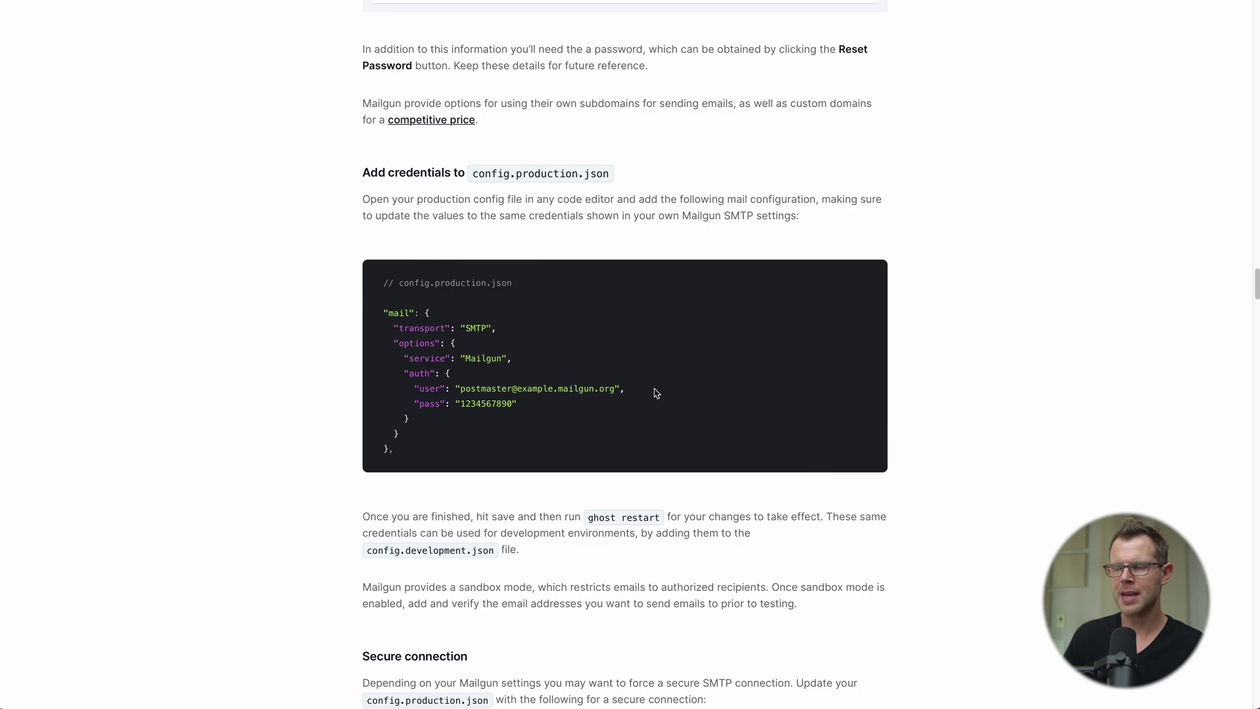
key(super+Tab)
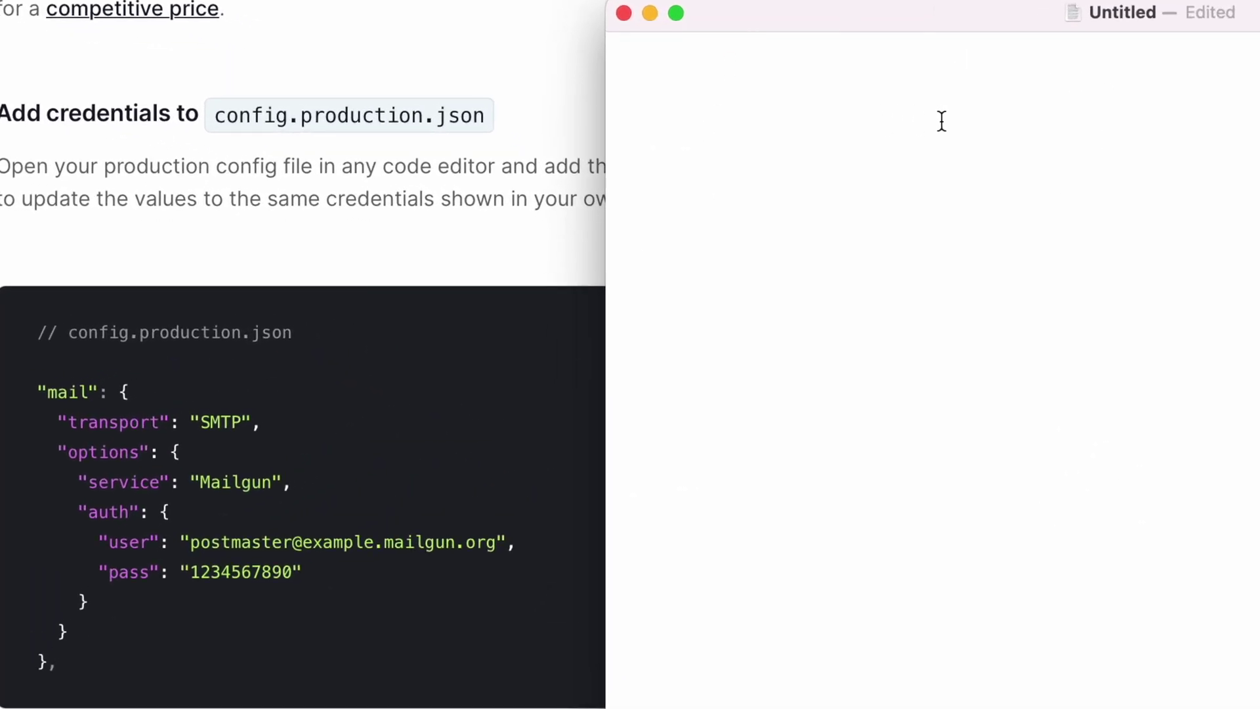
Step: Paste the new SMTP password and the docs' sample mail configuration block into a blank TextEdit document
click(779, 87)
key(super+v)
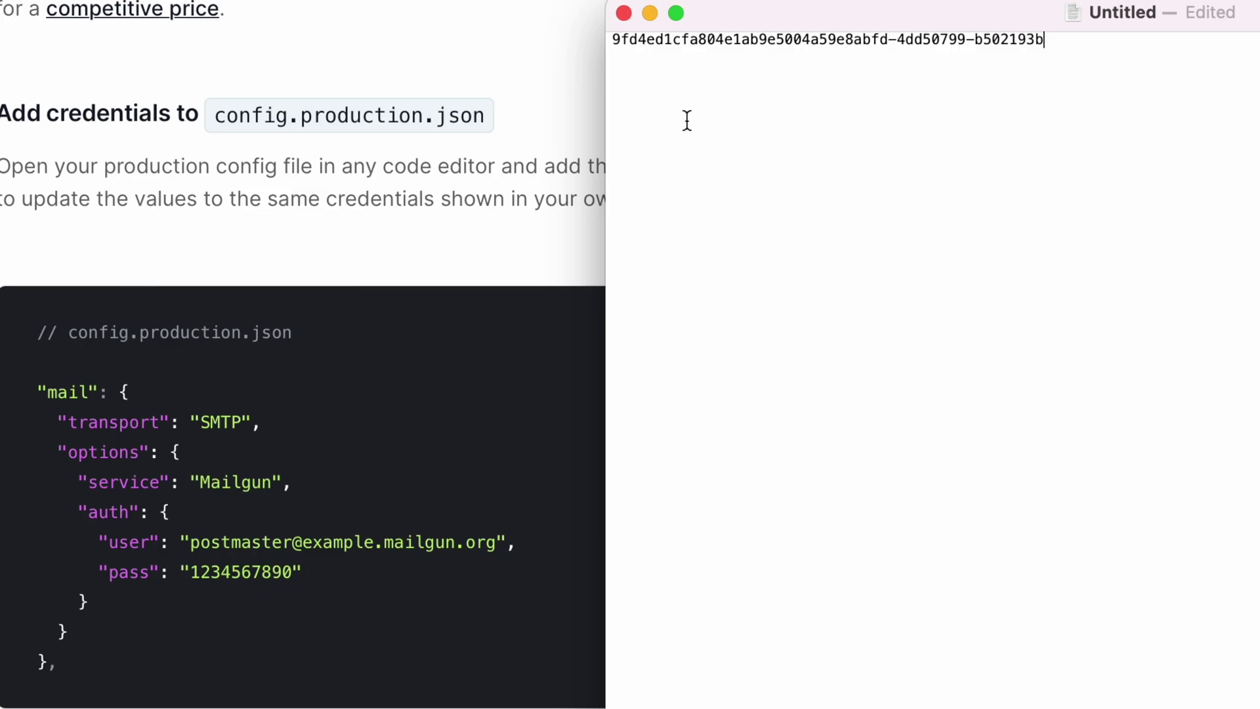
click(129, 355)
drag(38, 392, 228, 656)
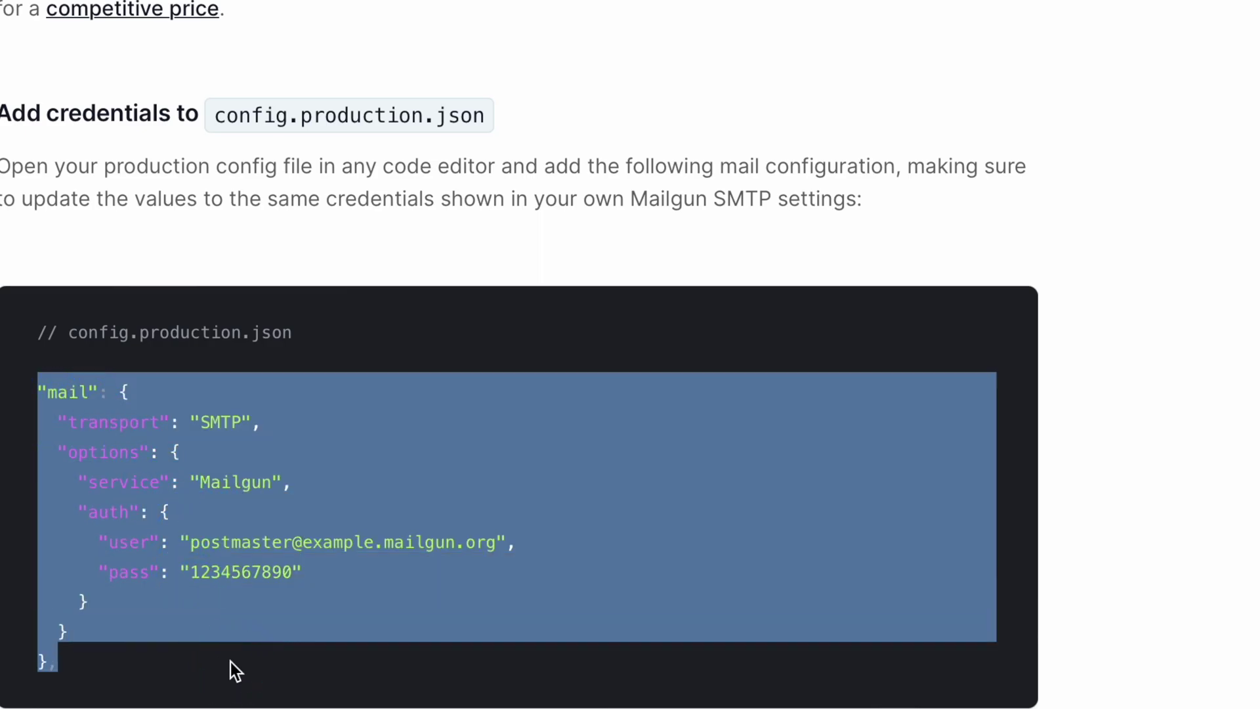
key(super+Tab)
click(784, 330)
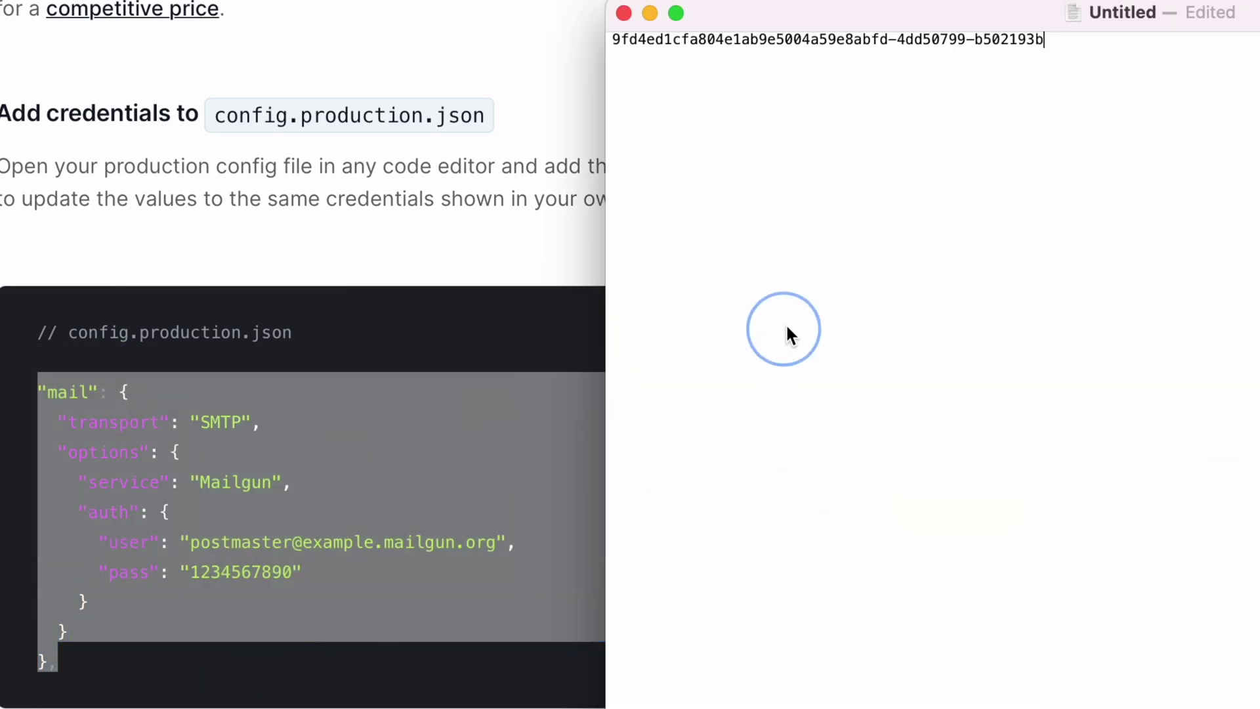
key(Return)
key(Return)
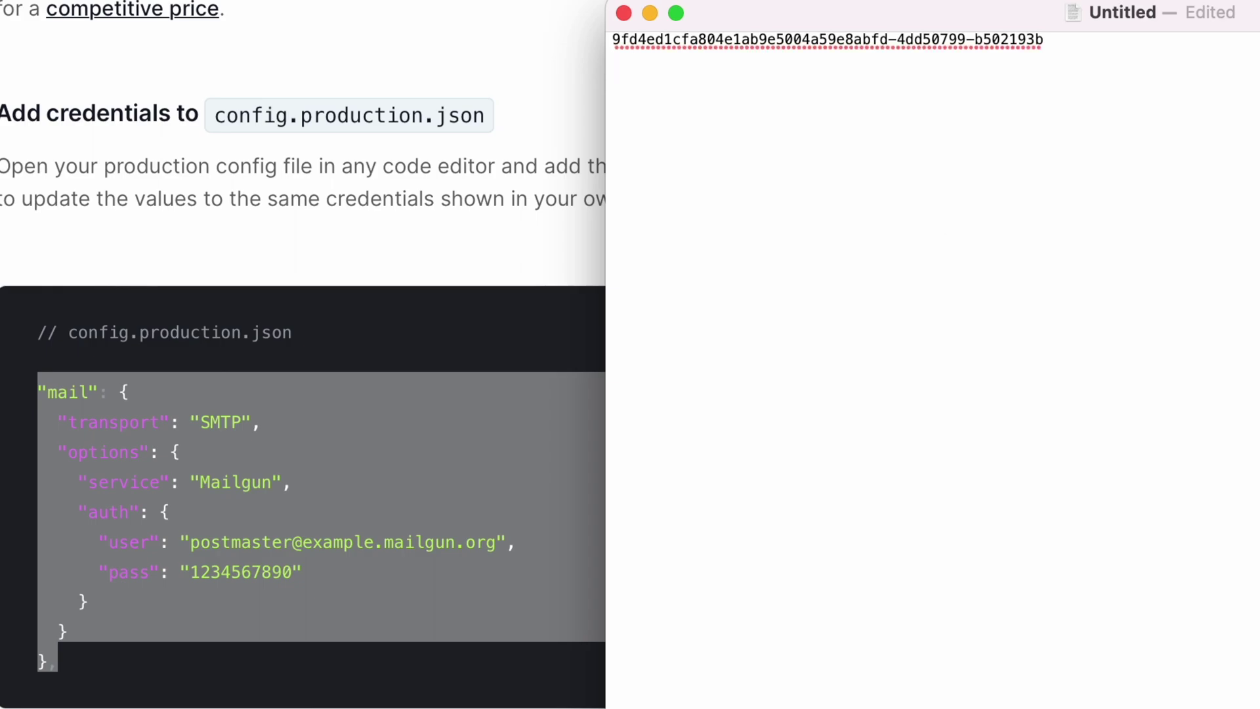
key(super+v)
triple_click(1110, 39)
key(BackSpace)
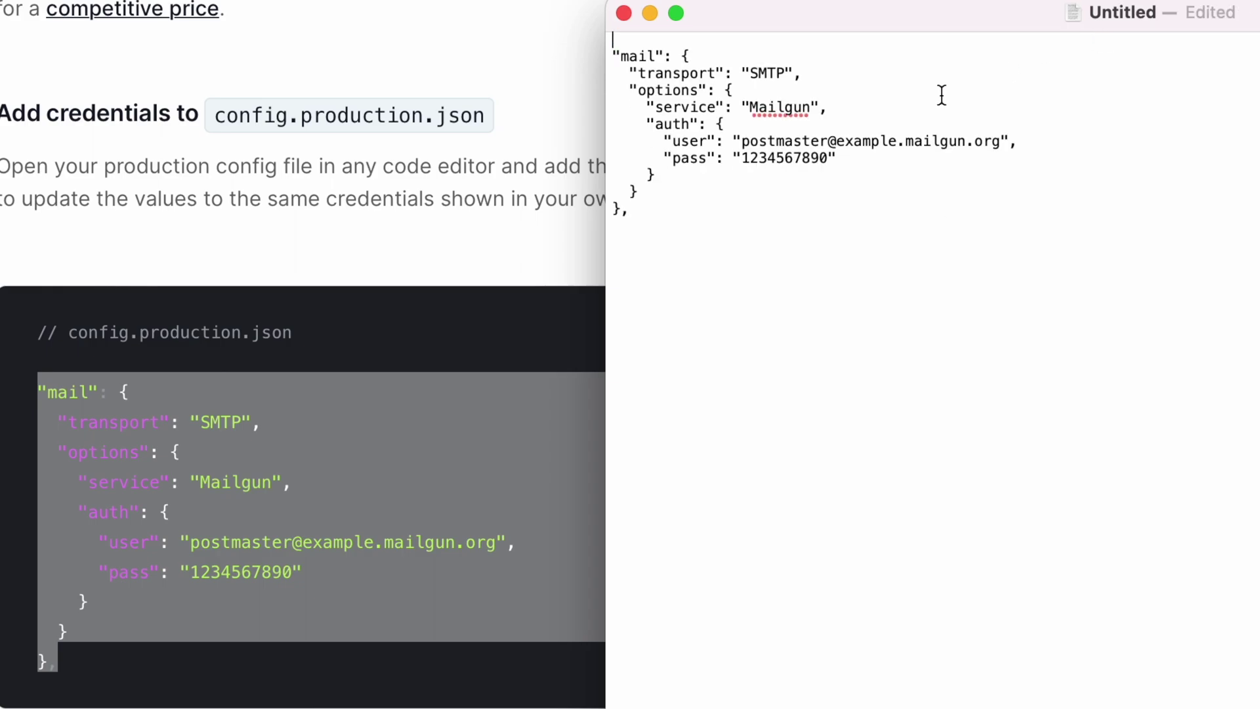
double_click(785, 157)
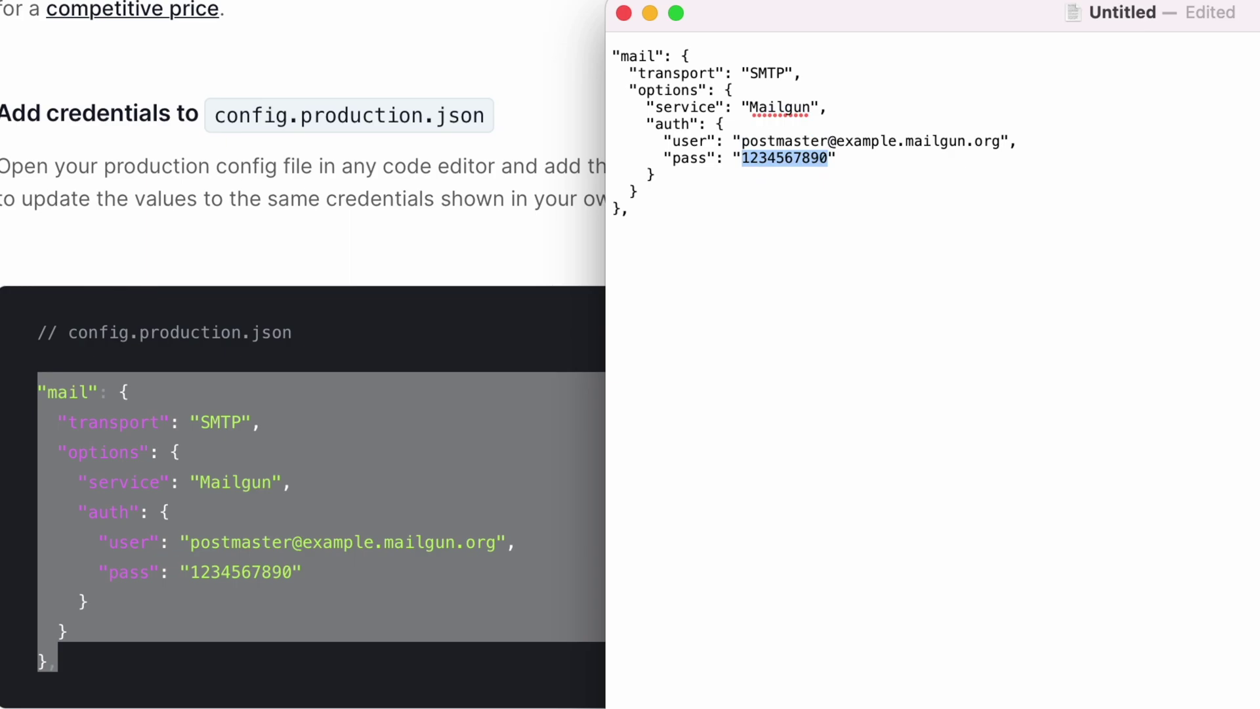
key(super+v)
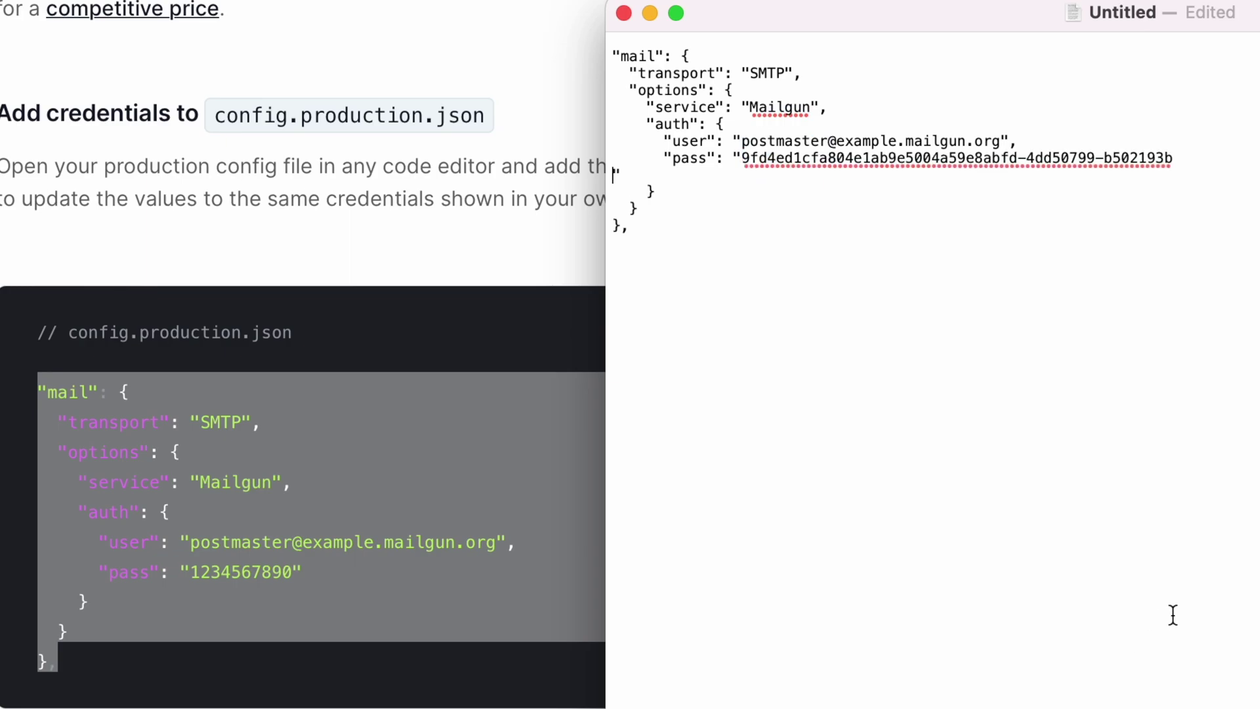
key(BackSpace)
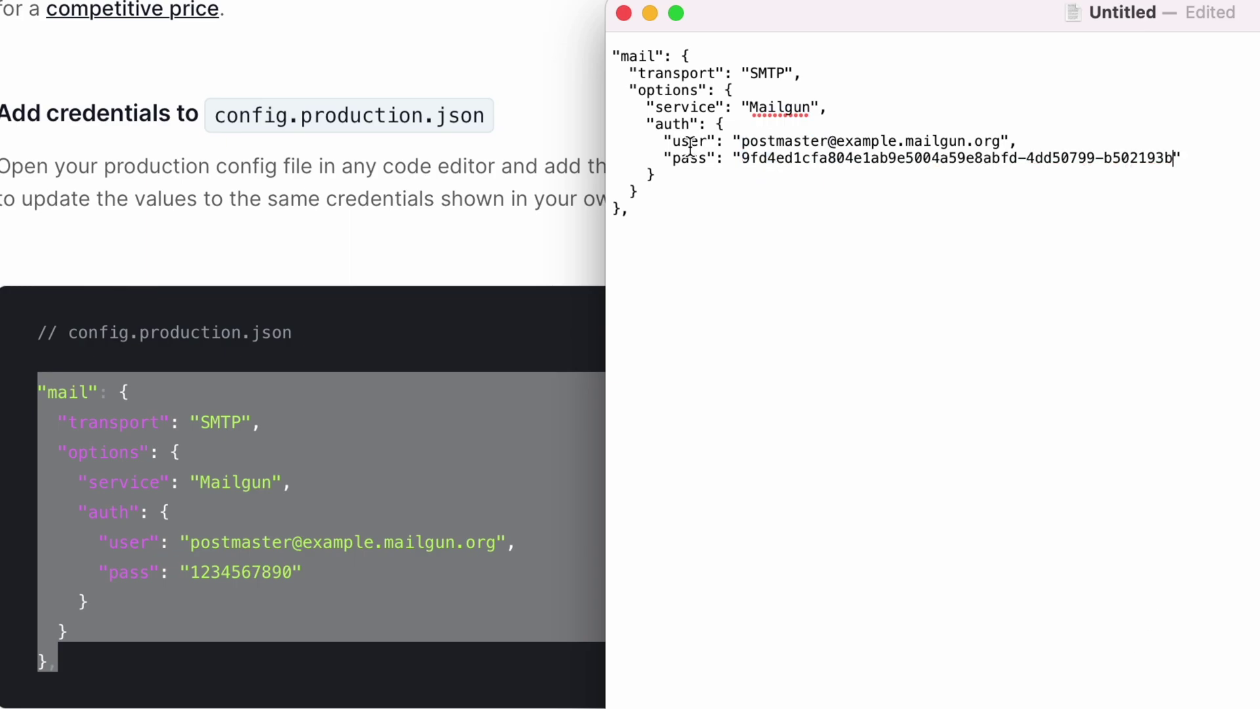
drag(741, 144, 1003, 141)
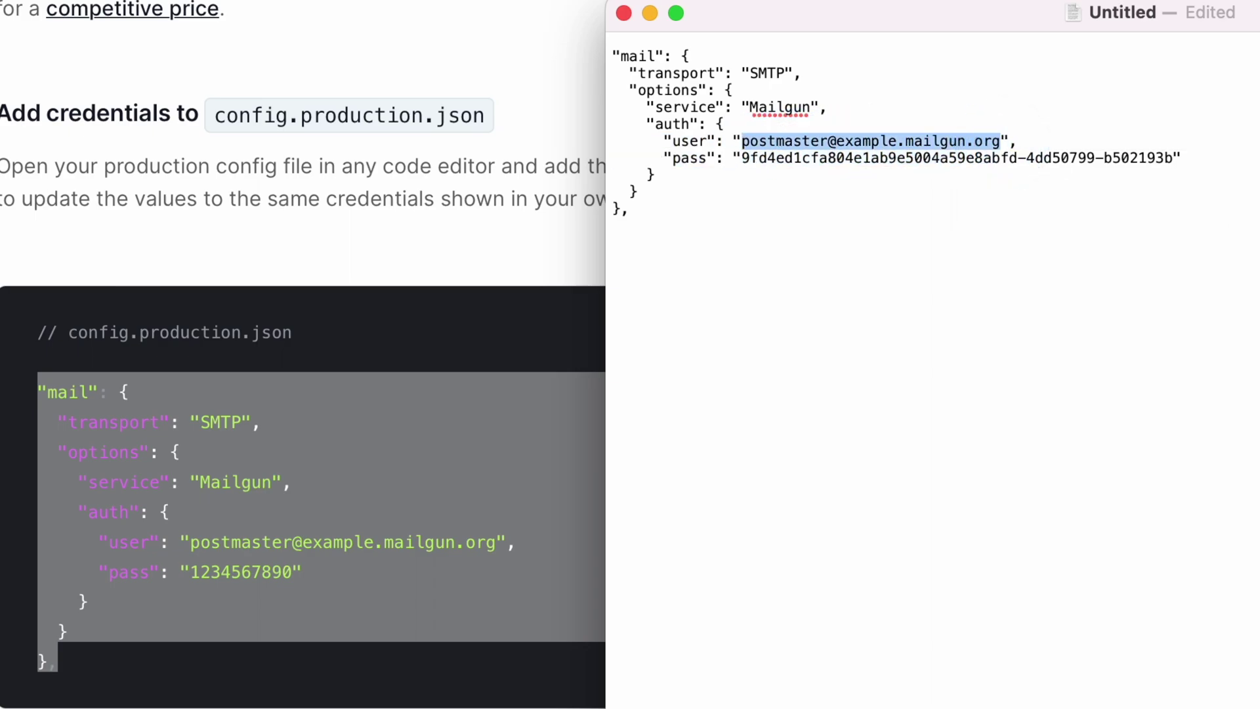
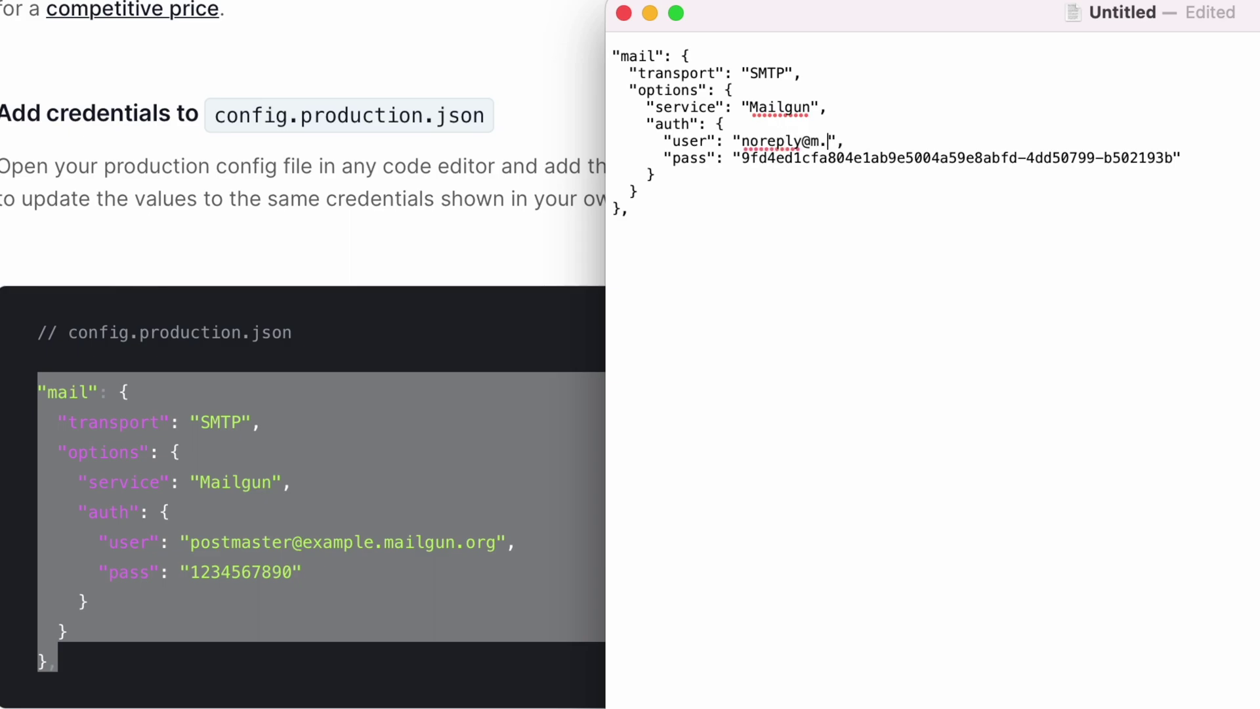
drag(711, 235, 621, 17)
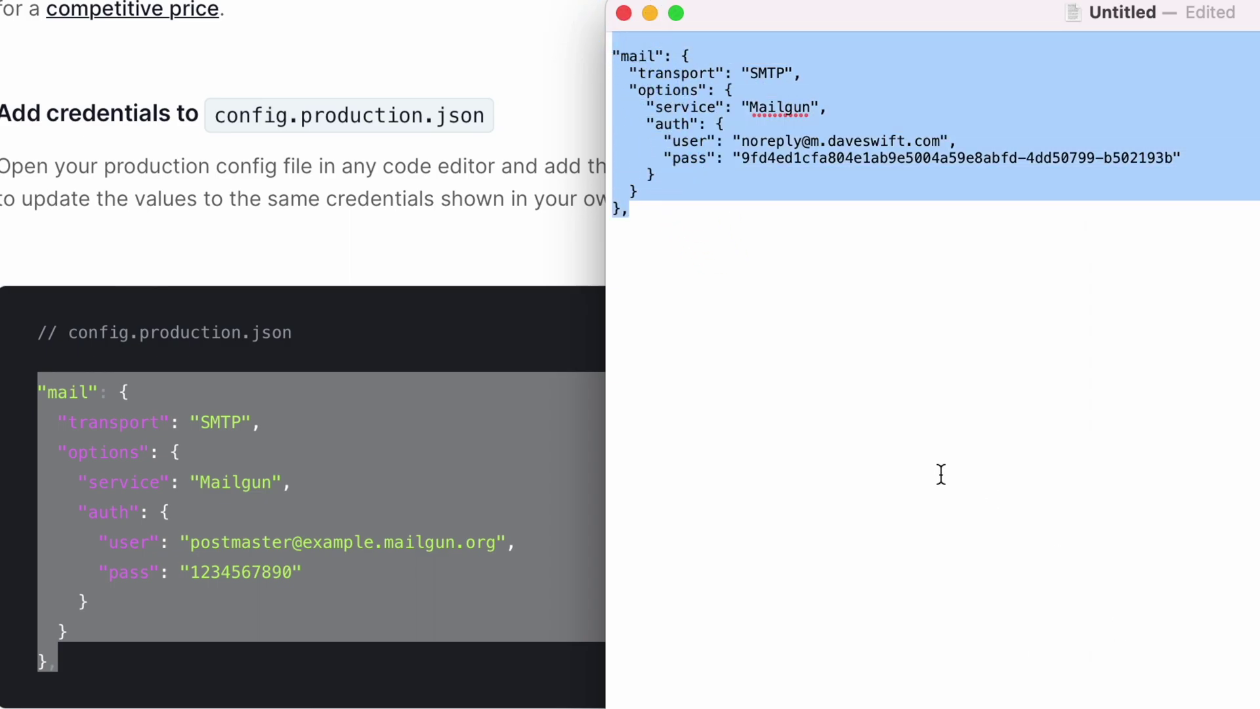
key(super+space)
Step: Launch Terminal and SSH into the Ghost server as root
text(terminal)
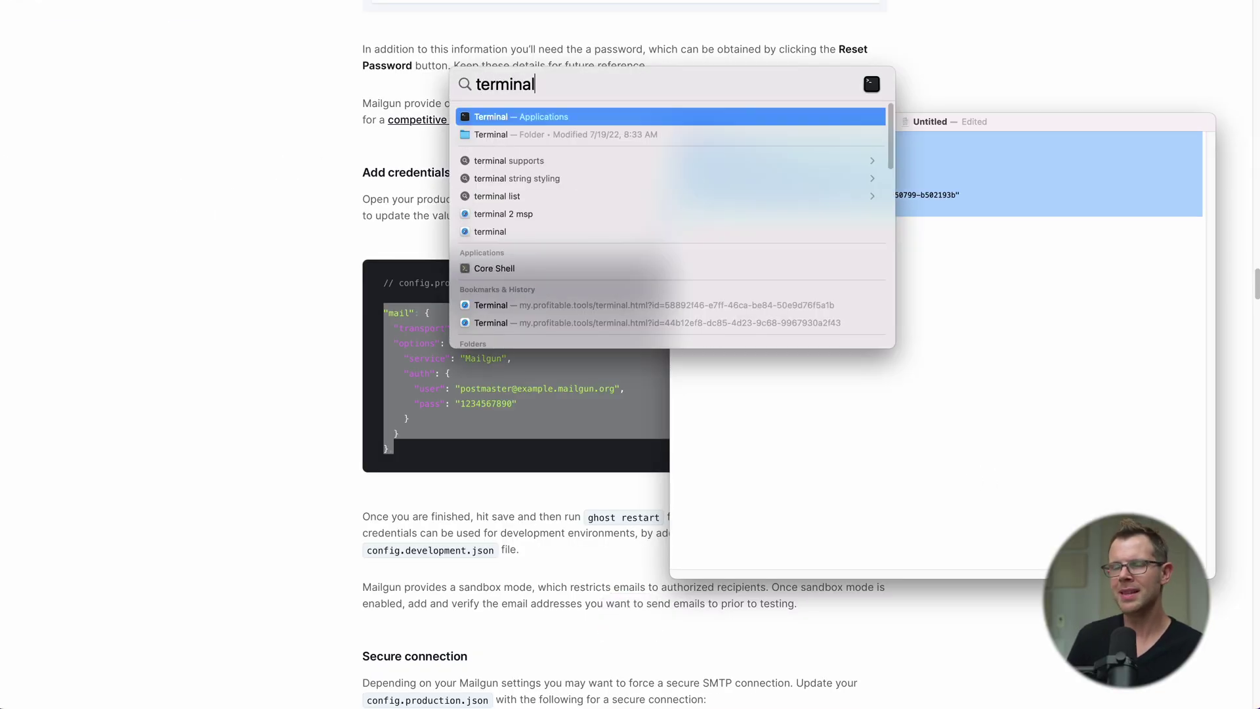
key(Return)
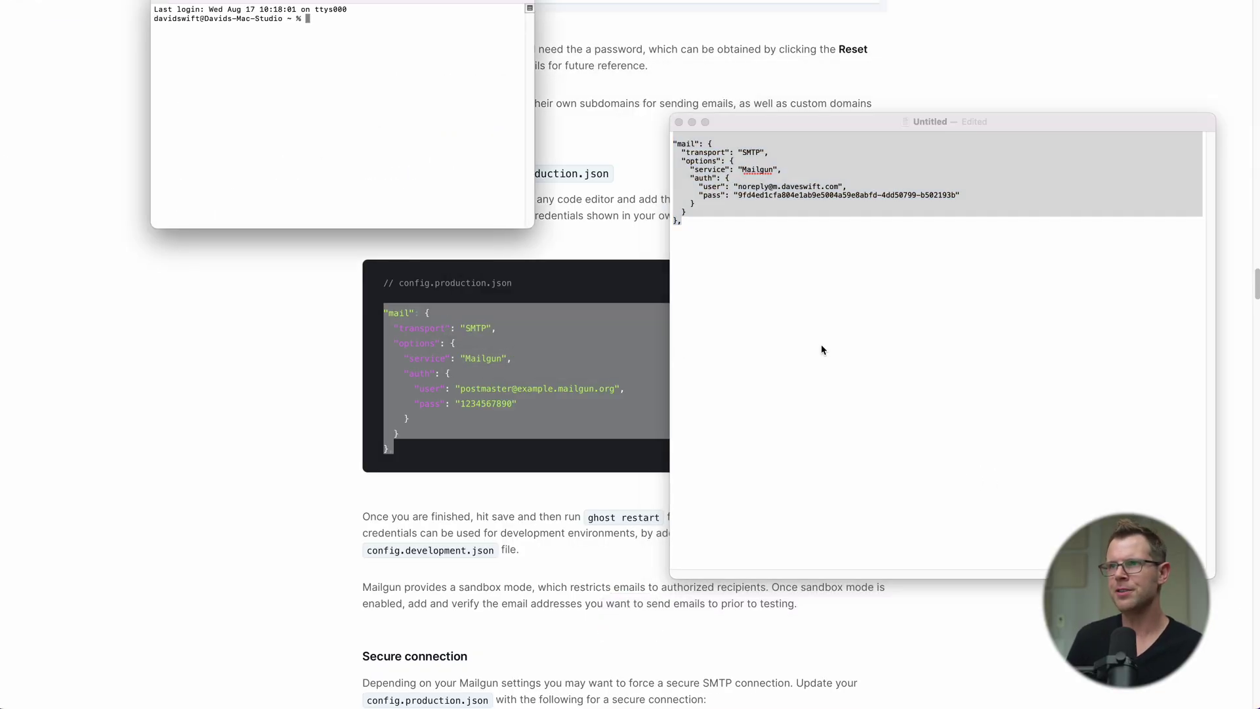
drag(595, 1, 595, 110)
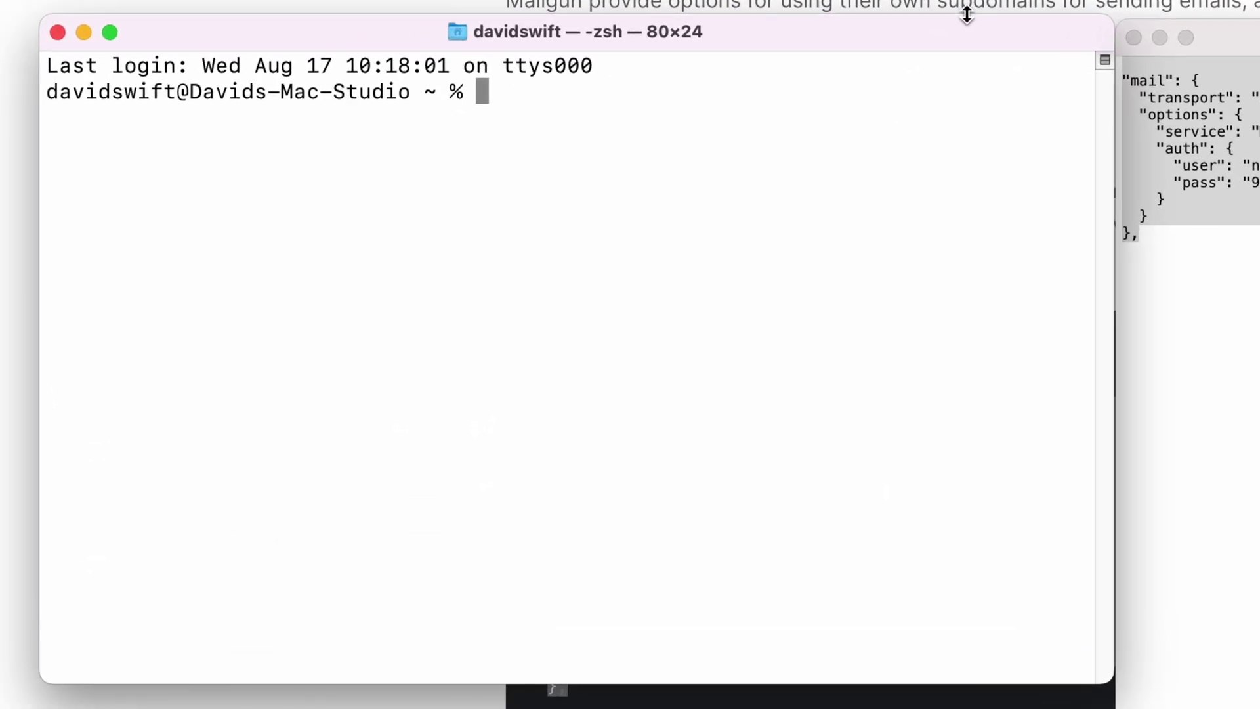
key(super+v)
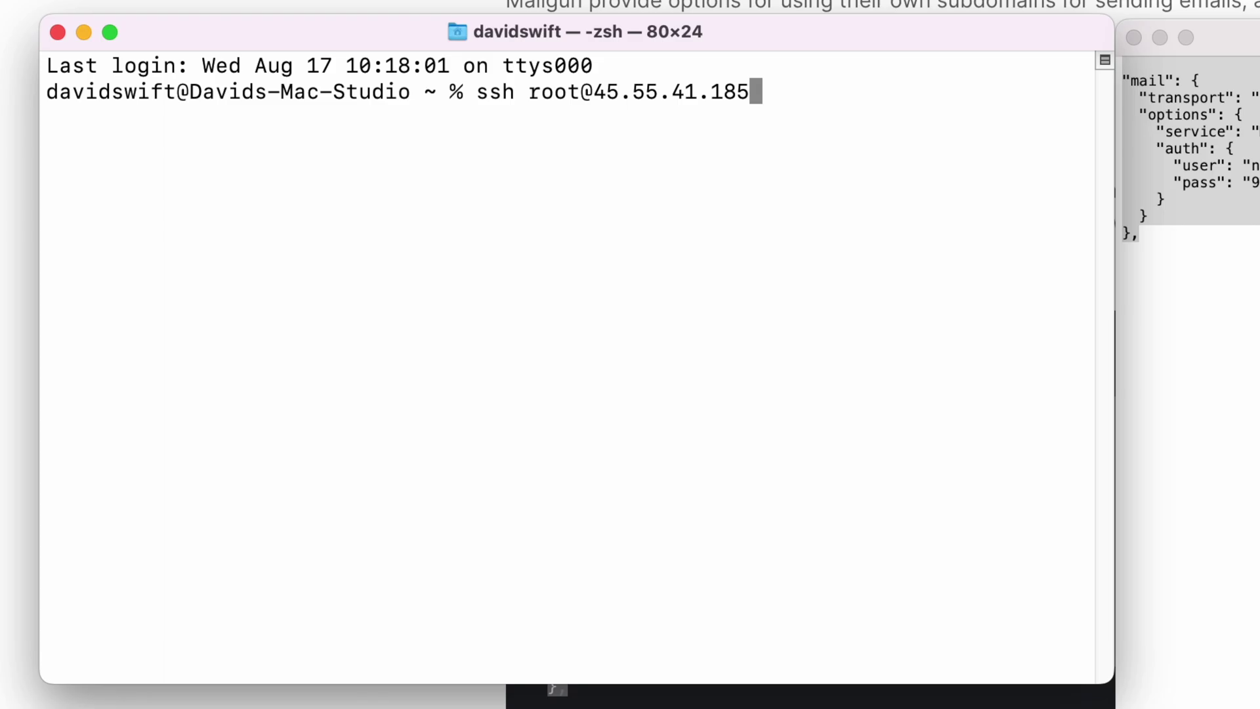
key(Return)
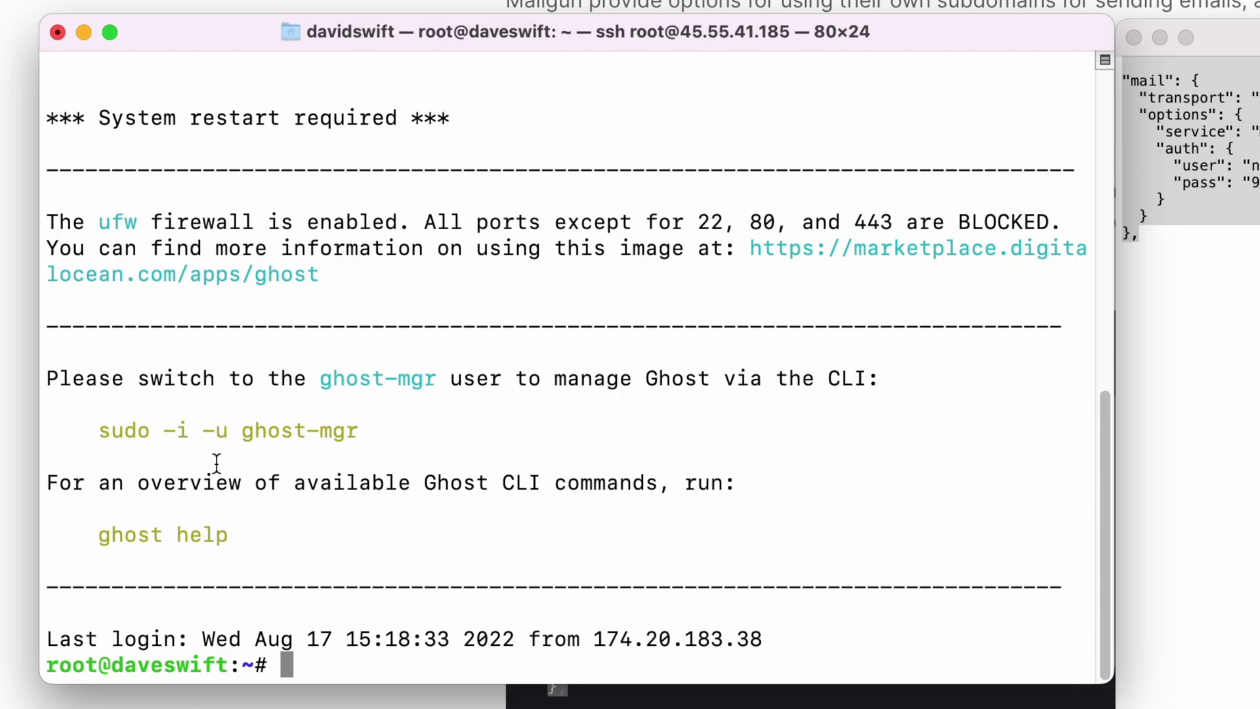
Step: Switch to the ghost-mgr user, change into /var/www/ghost, and list its contents
drag(100, 431, 371, 433)
key(super+c)
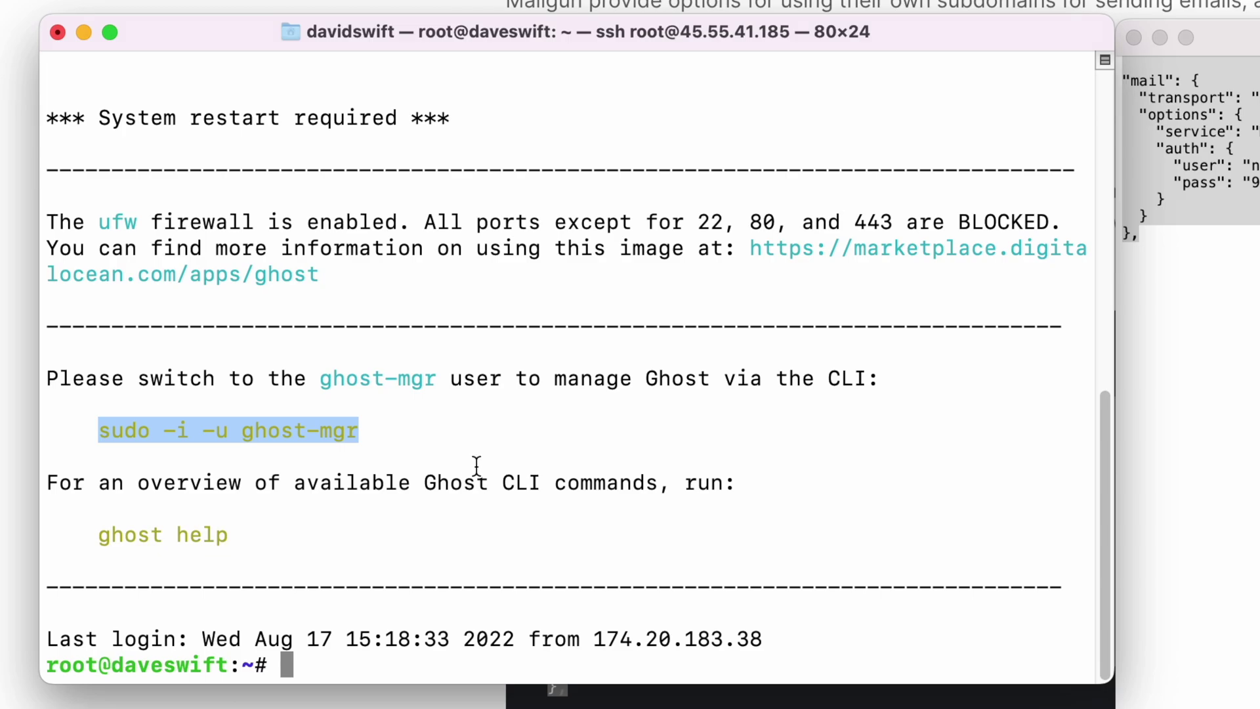
click(316, 663)
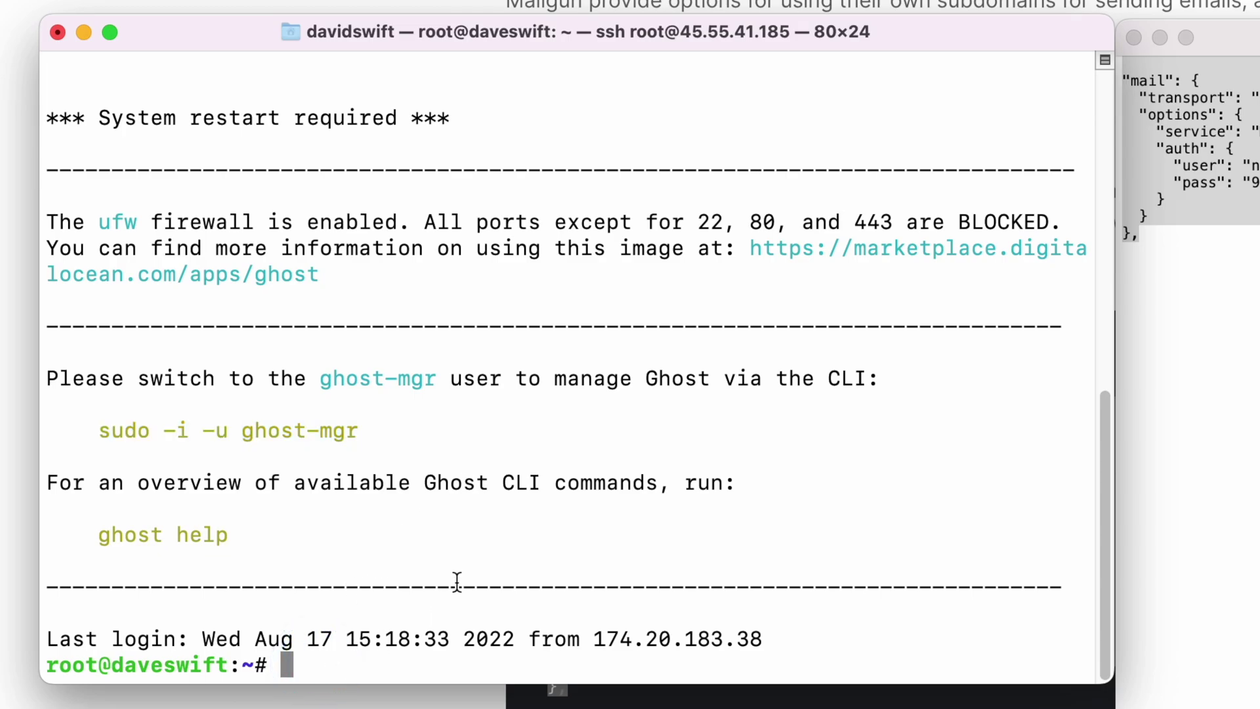
key(super+v)
key(Return)
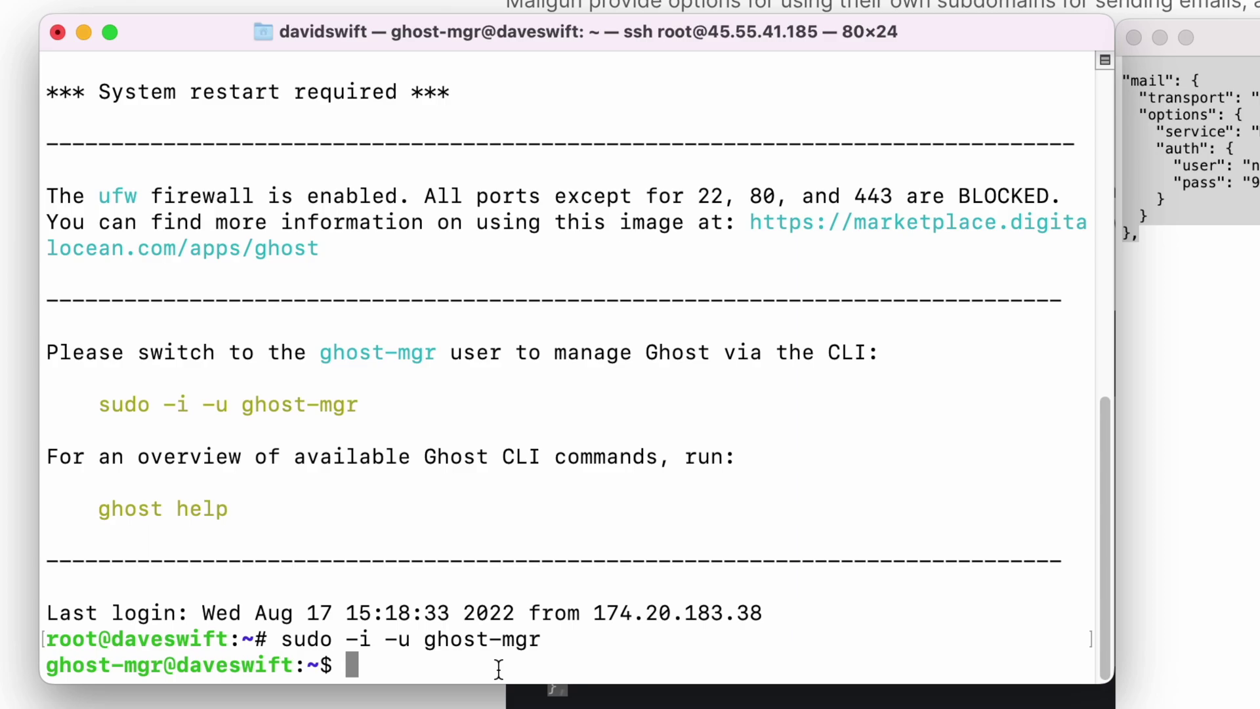
text(cd)
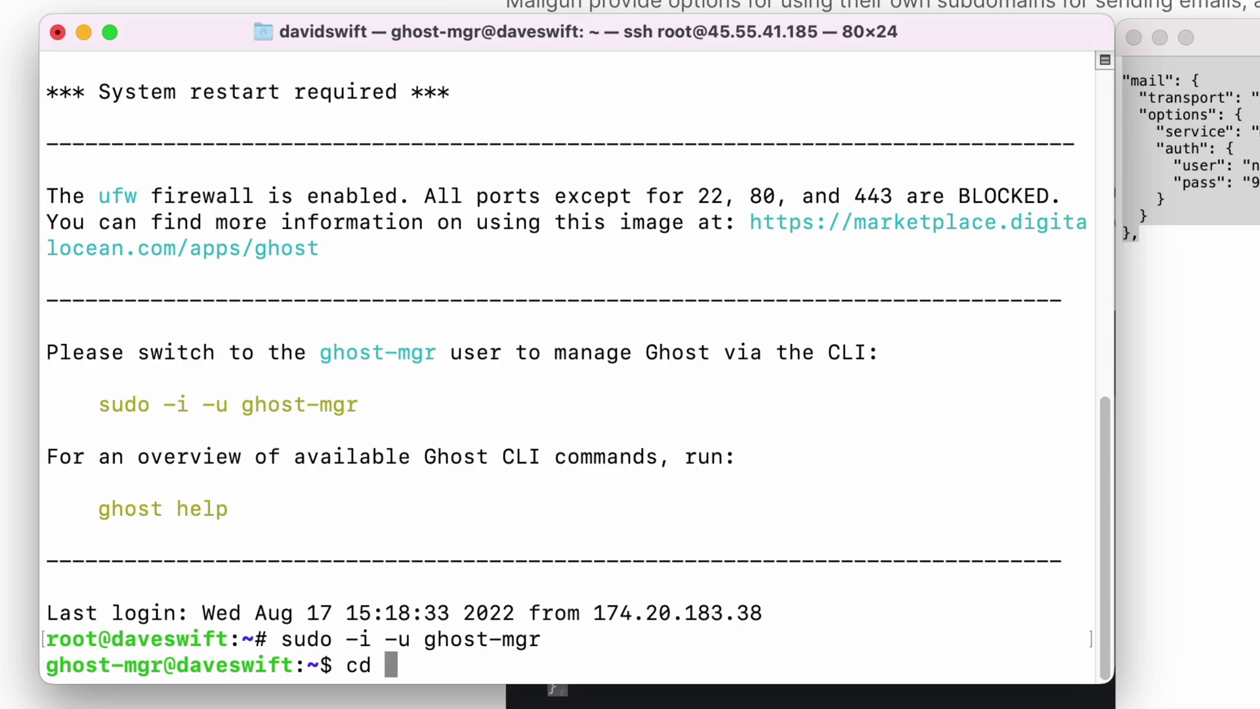
text( /var/www/ghost)
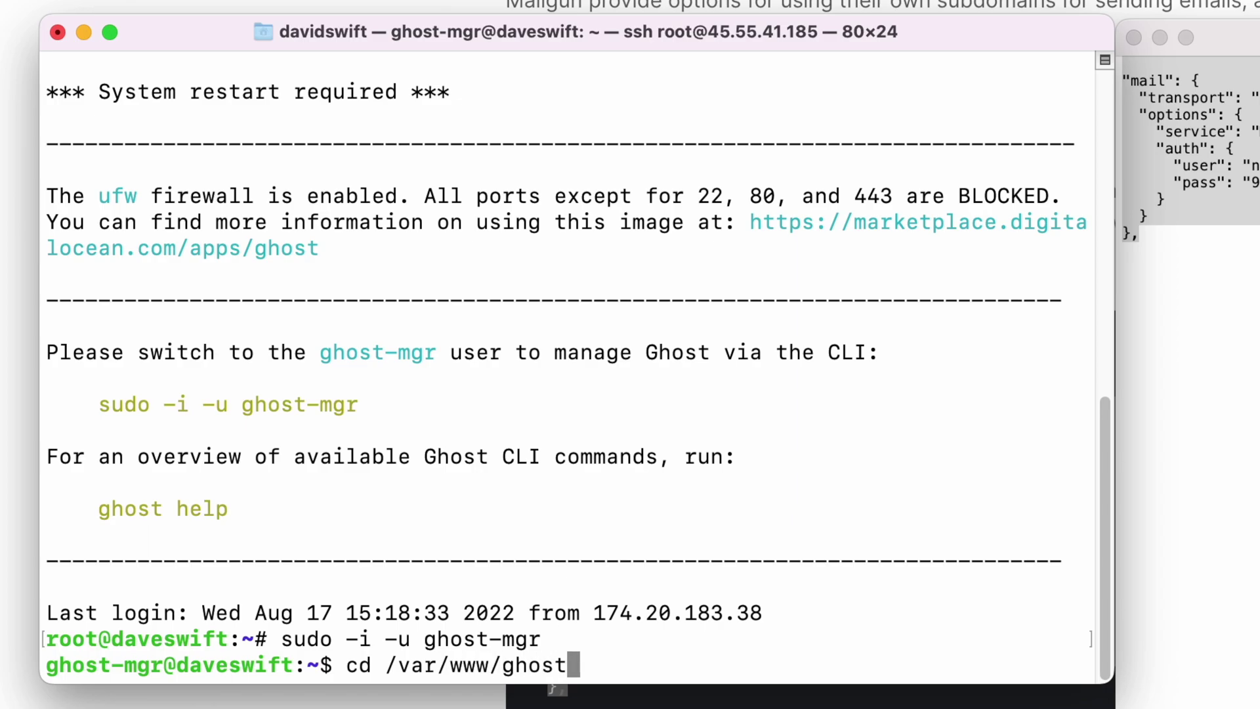
key(Return)
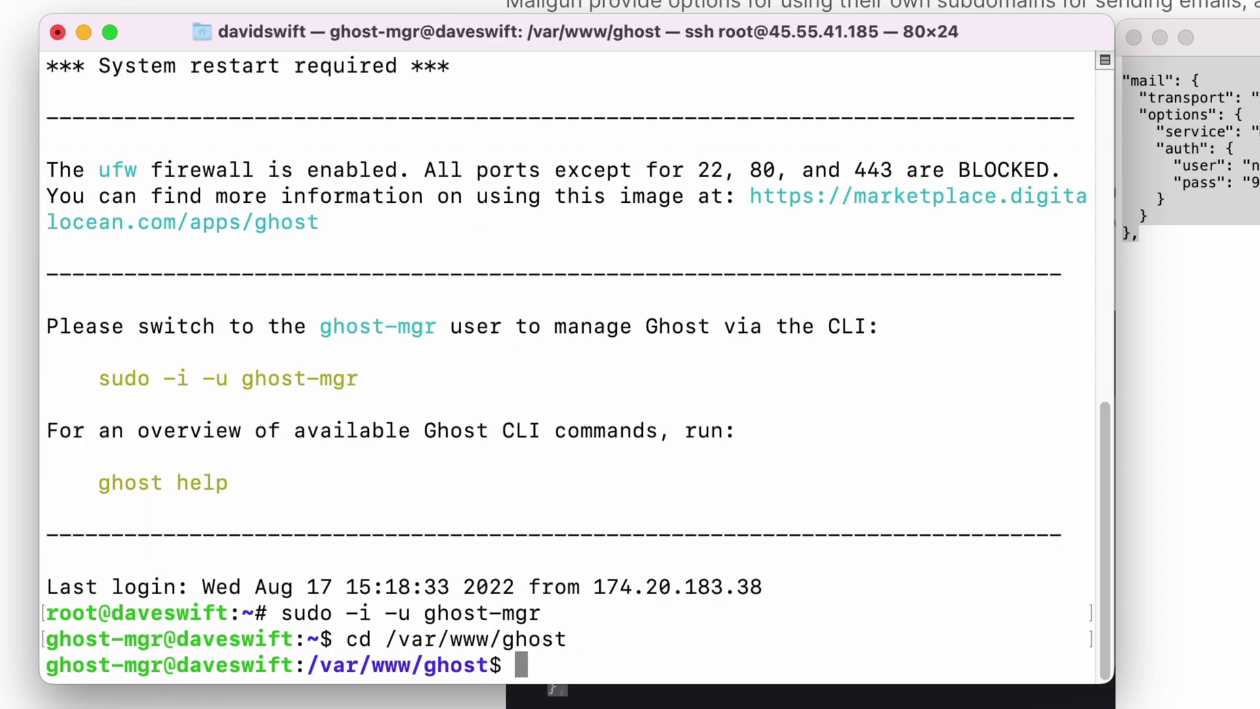
text(ls)
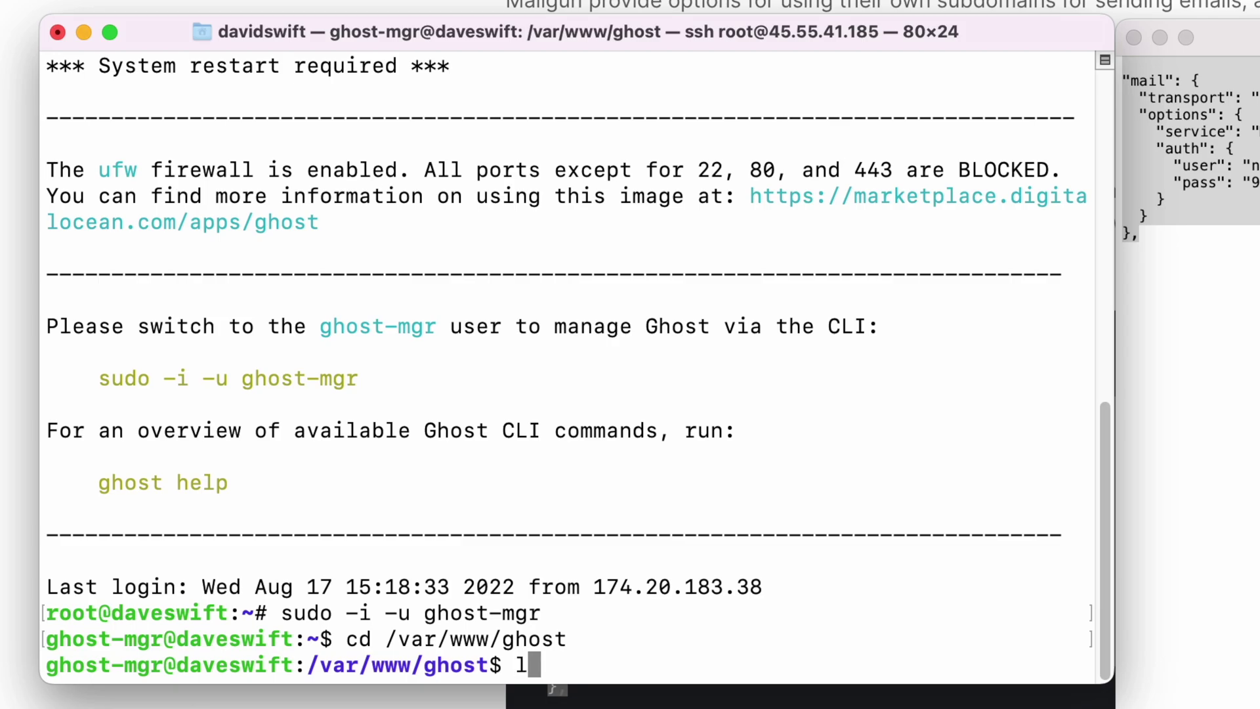
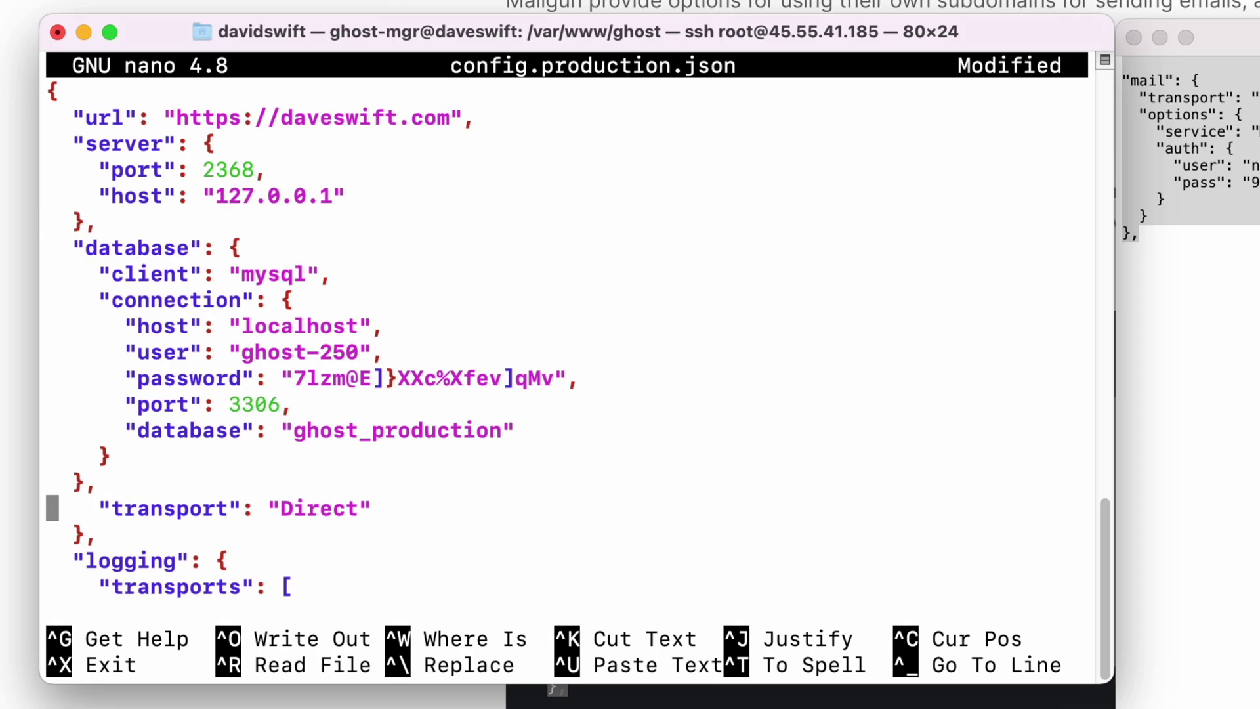
Step: Delete the leftover Direct transport line and stray closing brace, leaving a blank line before logging
key(ctrl+k)
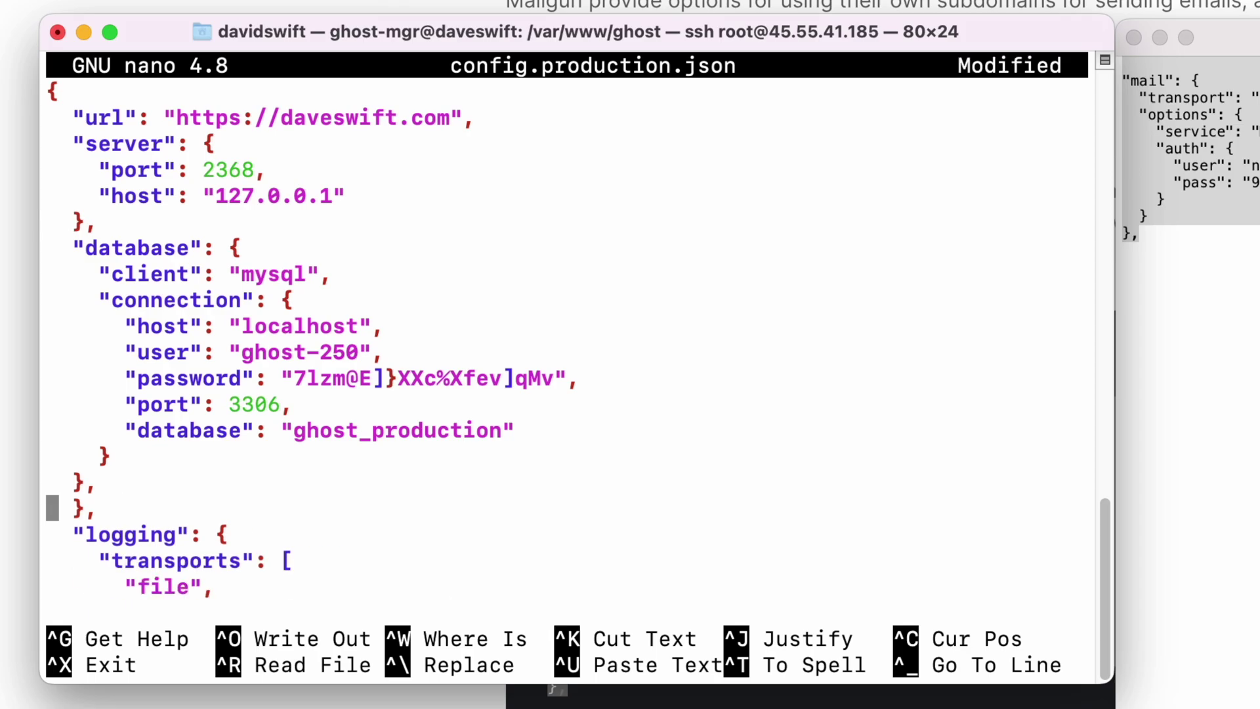
key(ctrl+k)
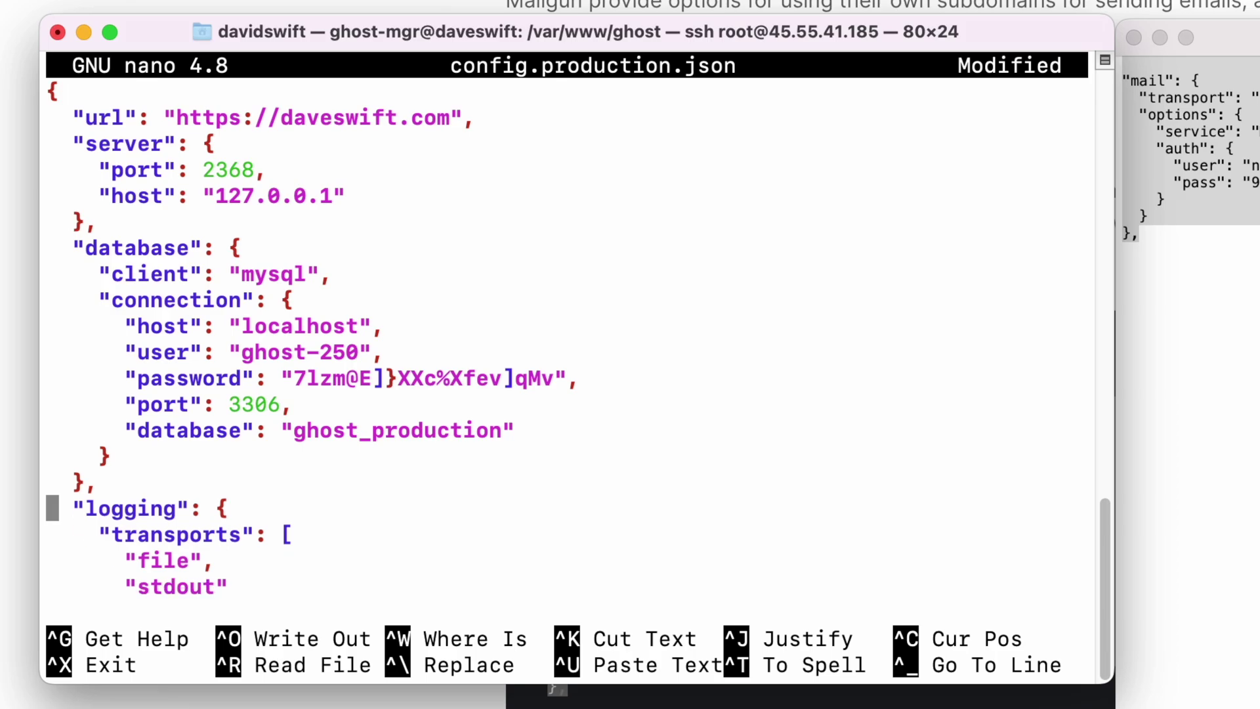
key(Return)
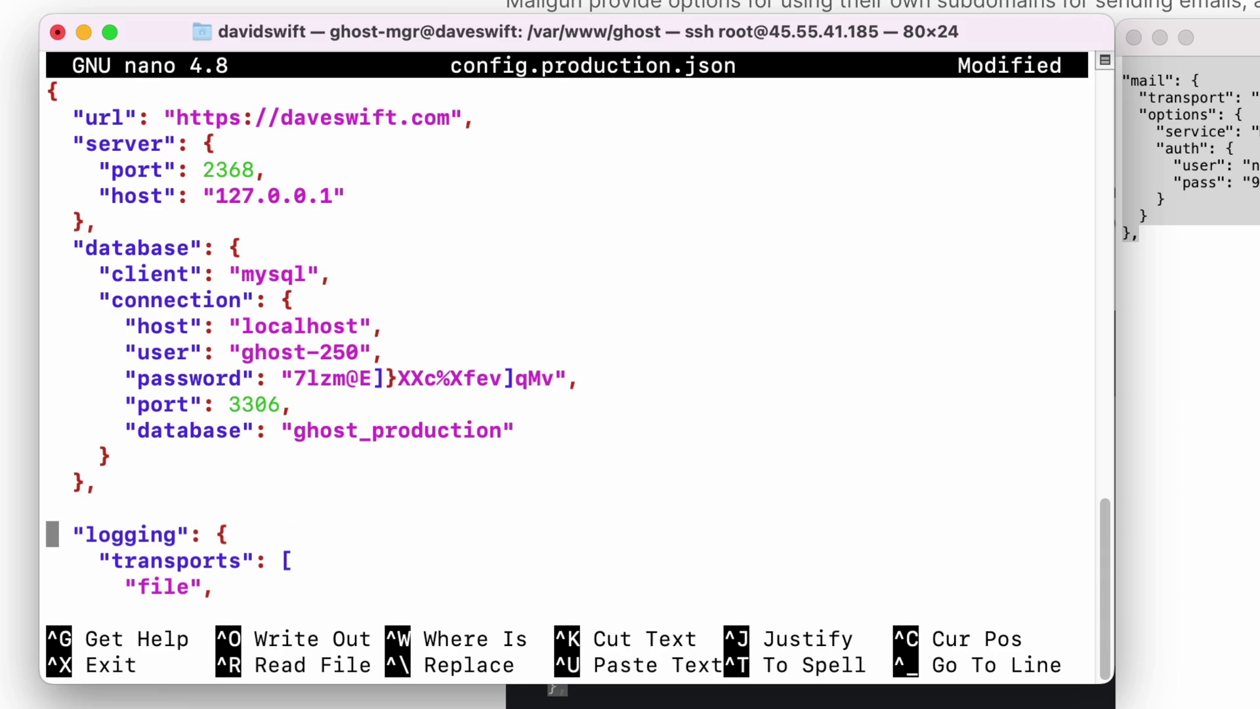
key(Up)
Step: Paste the Mailgun SMTP mail block after the database section and save config.production.json
key(super+Tab)
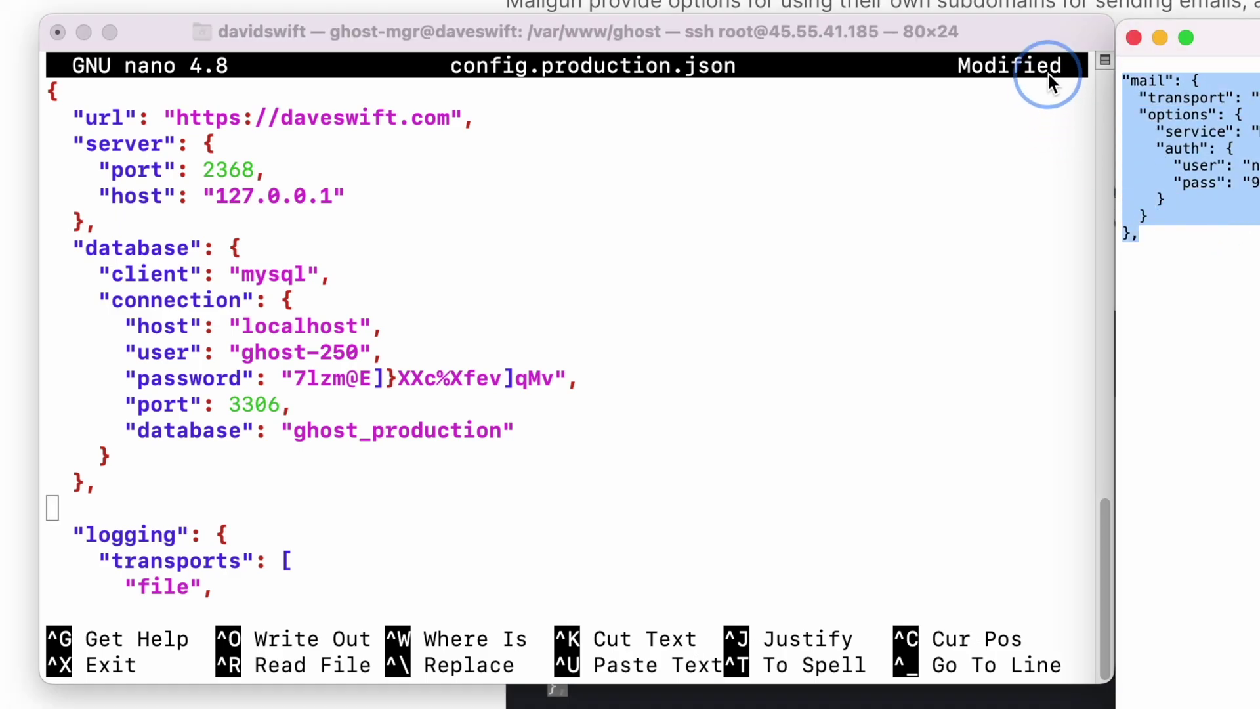
click(92, 499)
key(super+v)
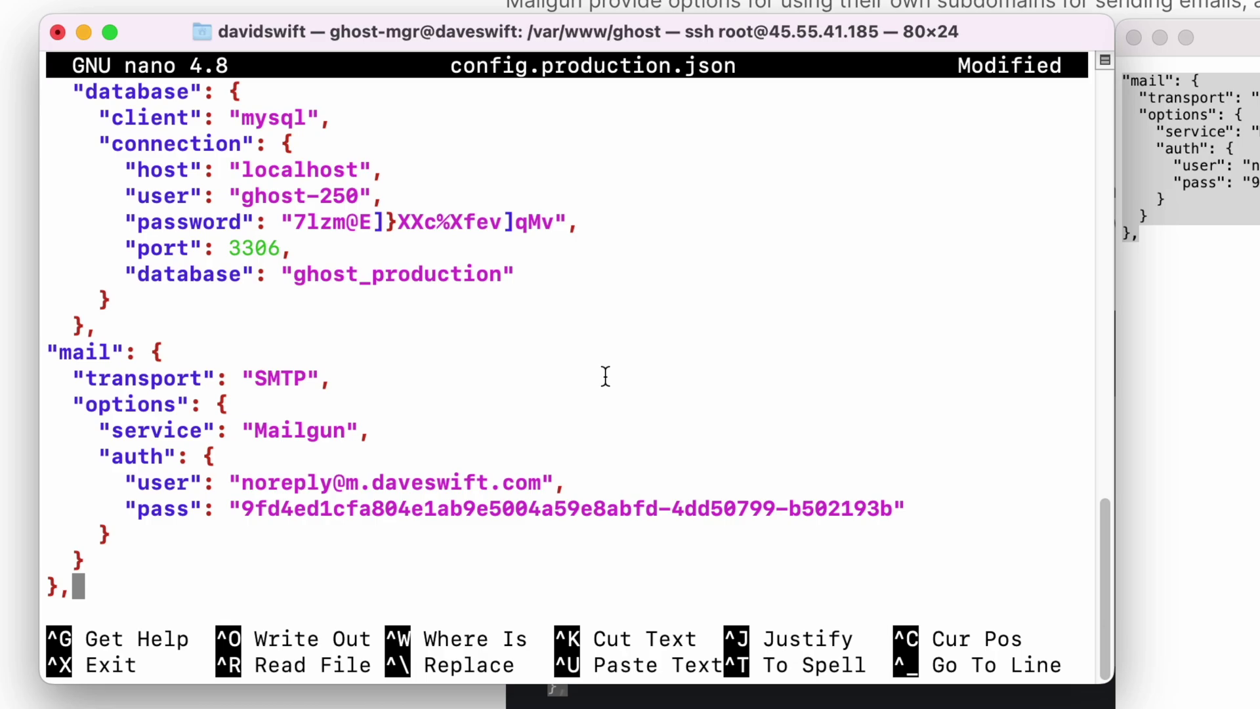
key(ctrl+x)
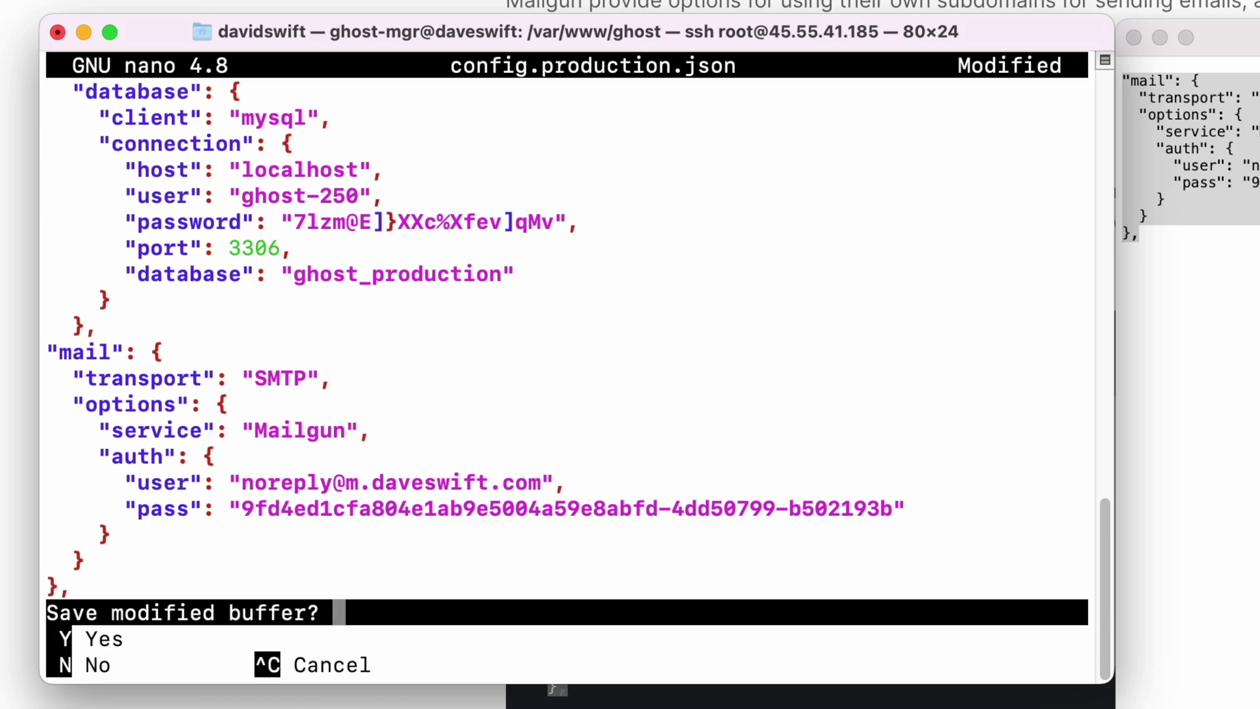
key(y)
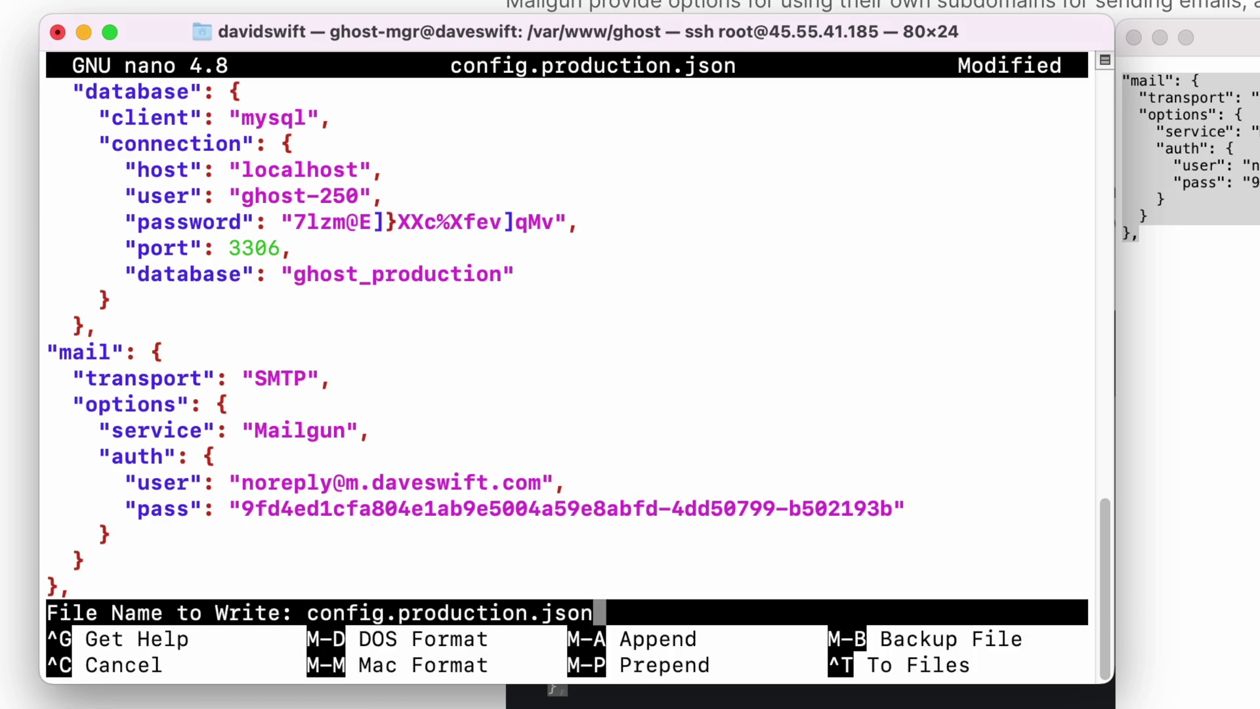
key(Return)
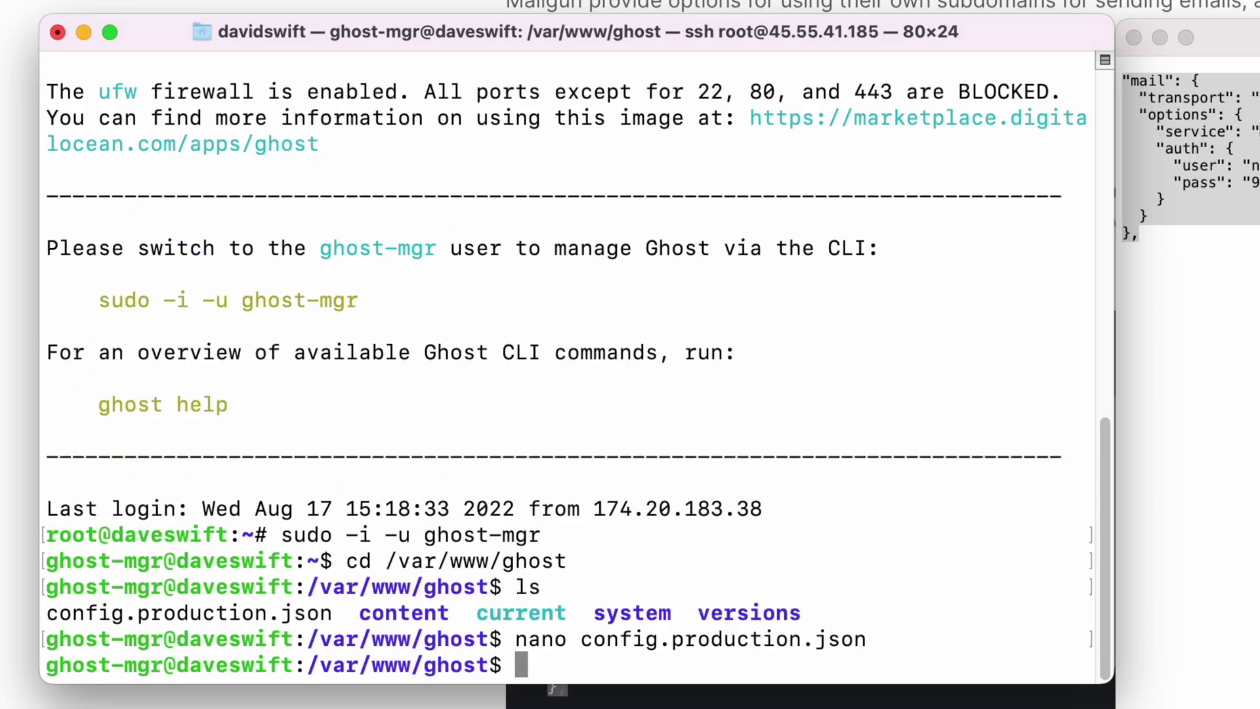
Step: Run ghost restart and let it finish restarting with the Mailgun mail config
text(ghost restart)
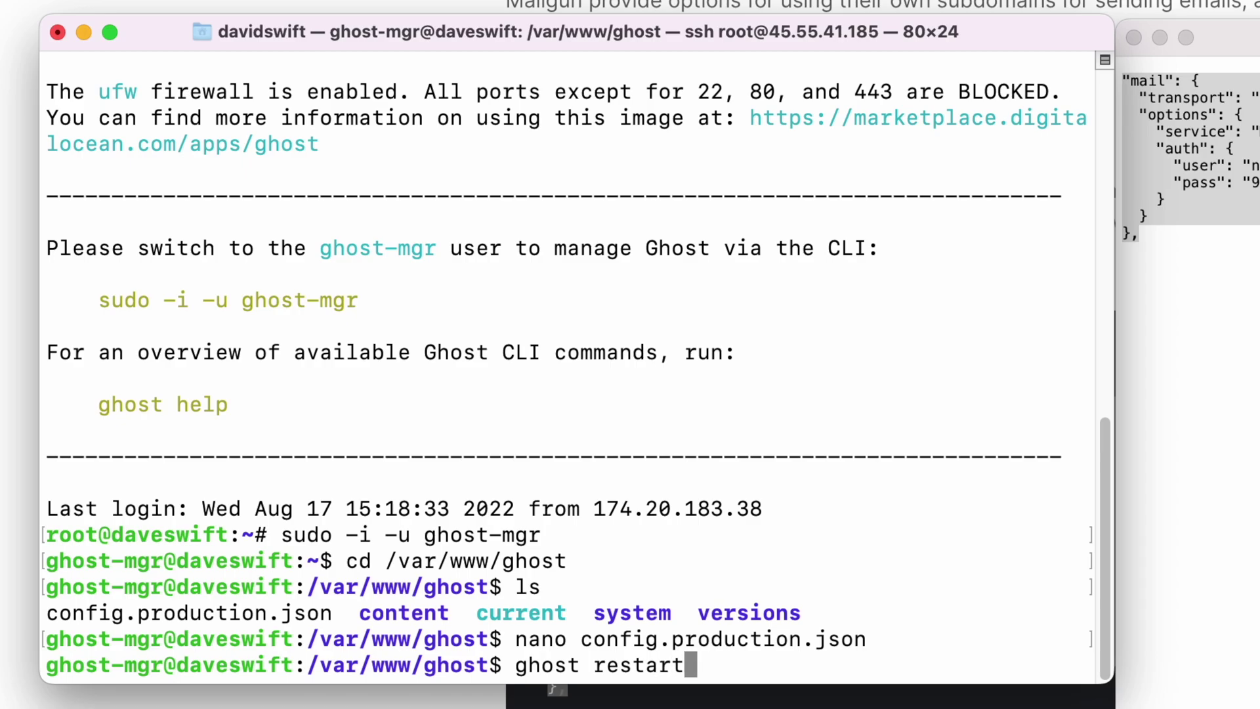
key(Return)
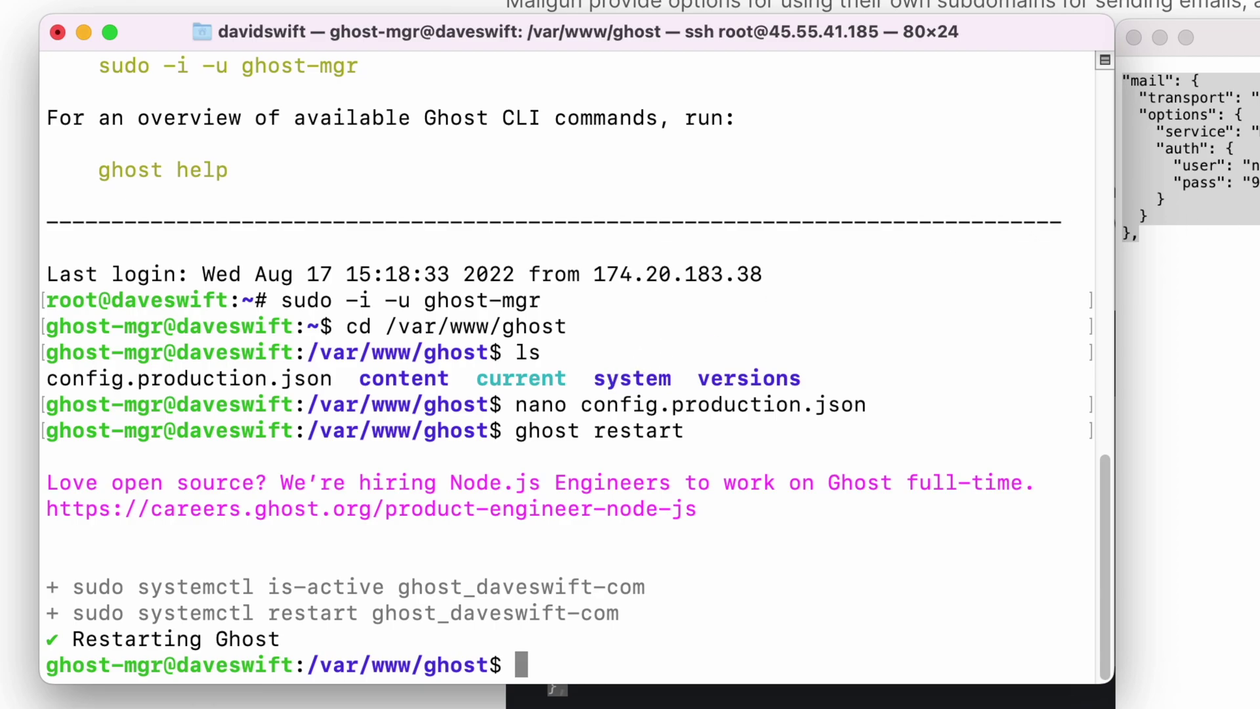
click(1198, 222)
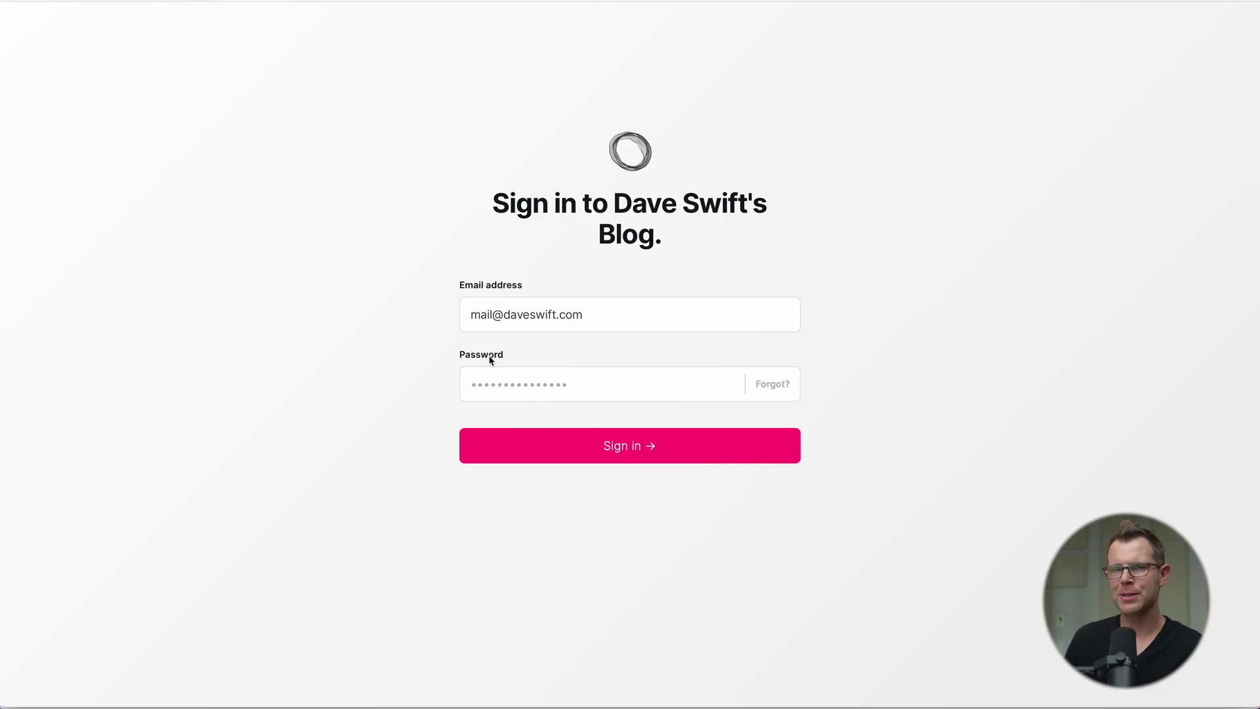
Step: Sign in to Ghost Admin and open the Email newsletter options of the Coming soon draft
click(777, 387)
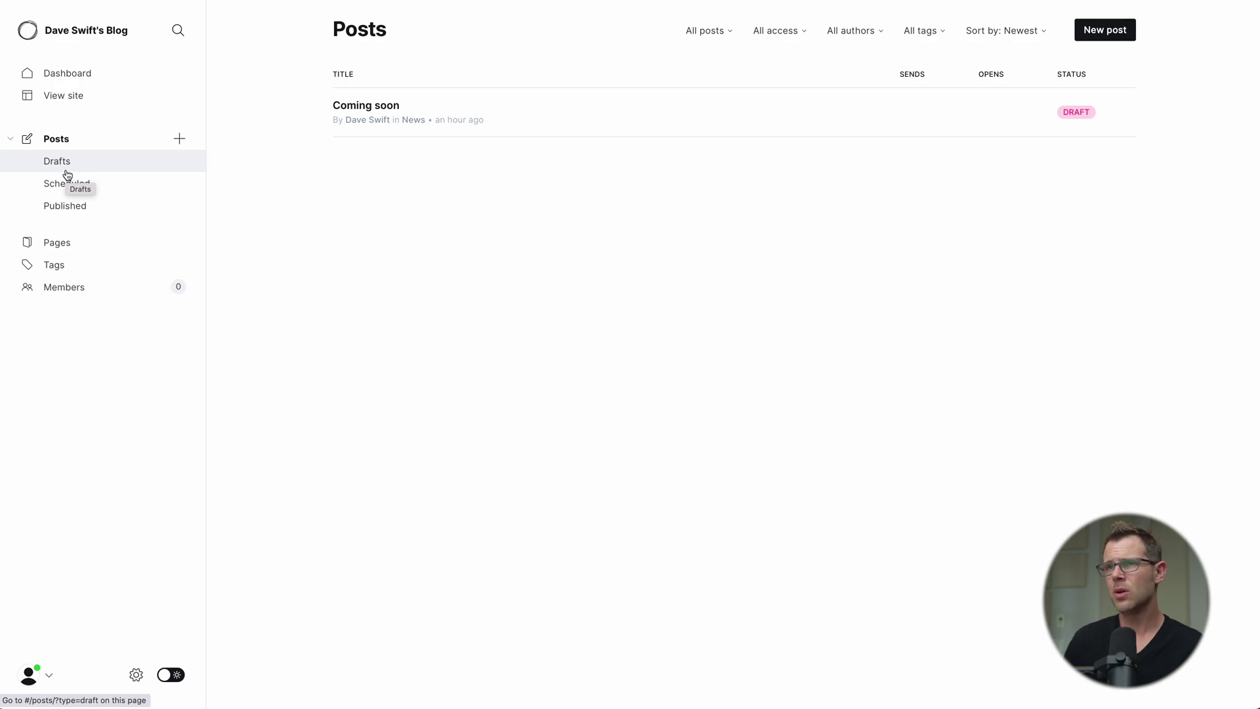
click(393, 117)
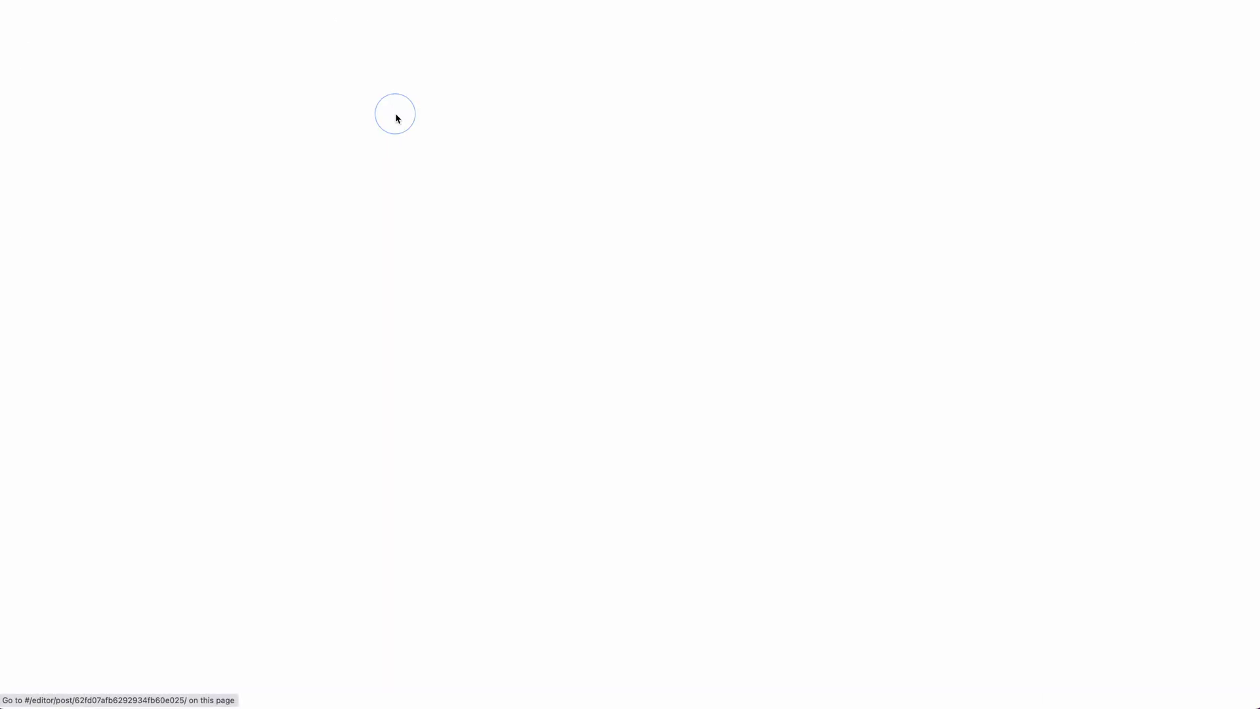
click(1230, 38)
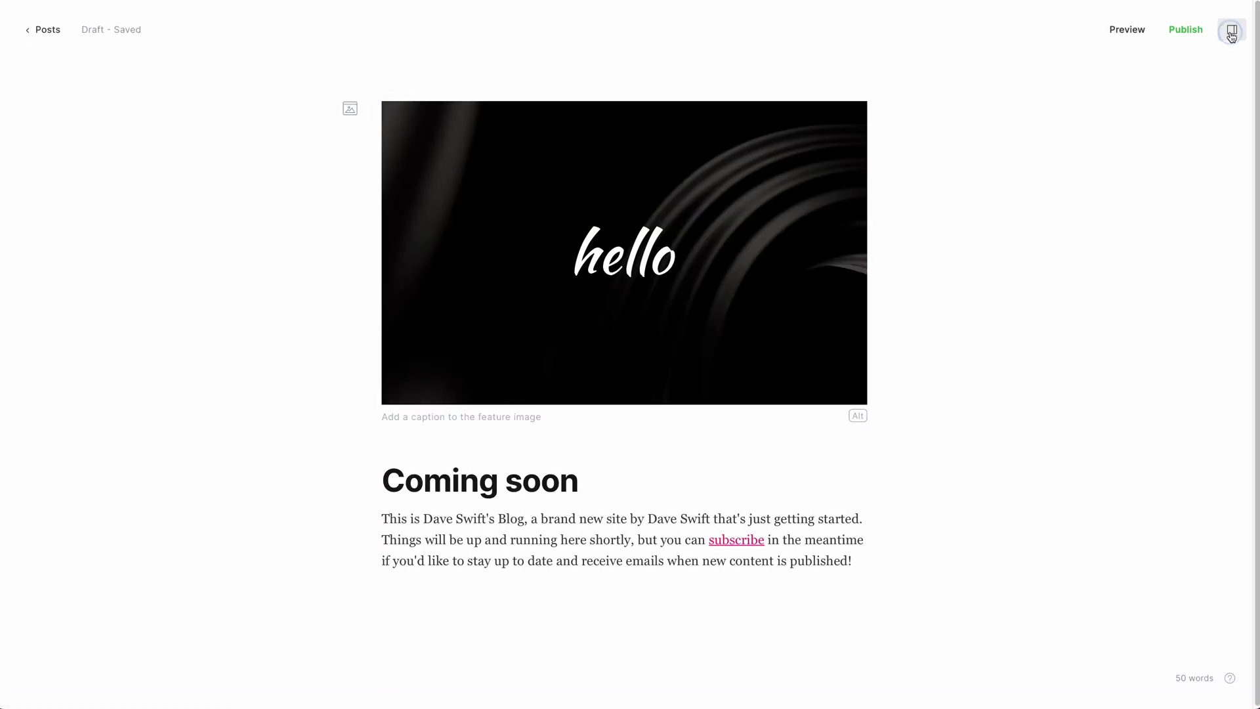
scroll(1139, 394, down, 1)
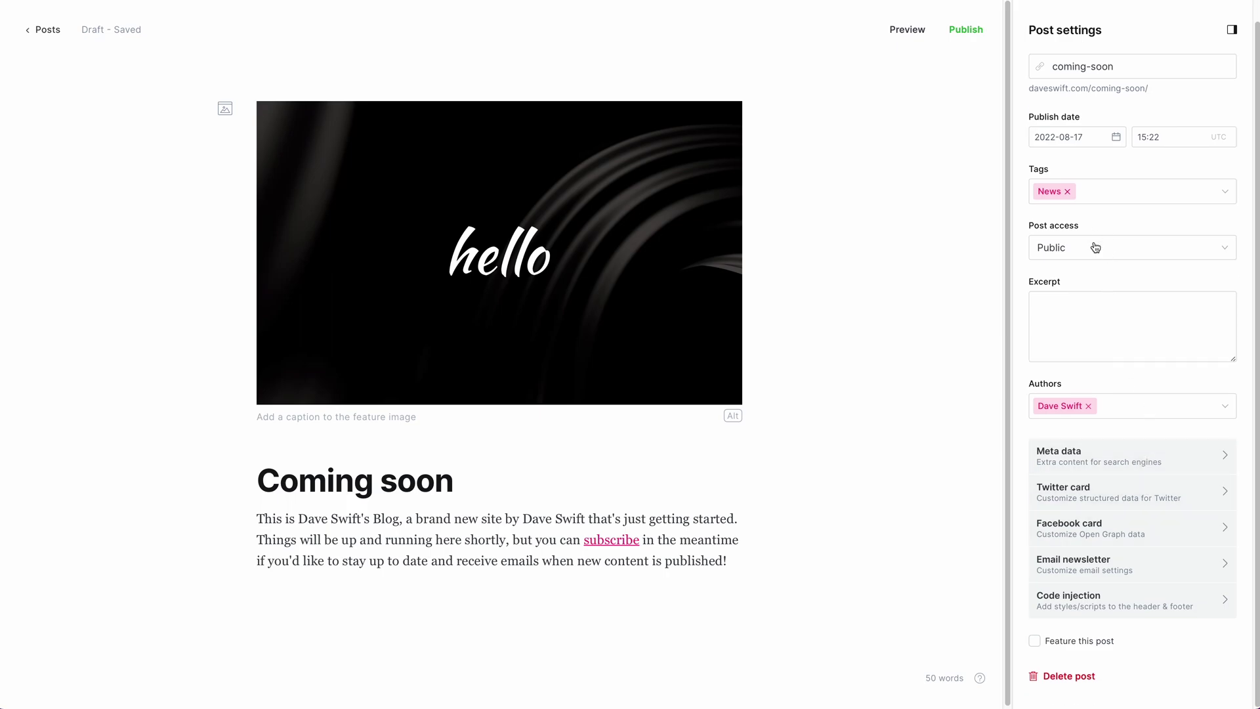
click(1057, 564)
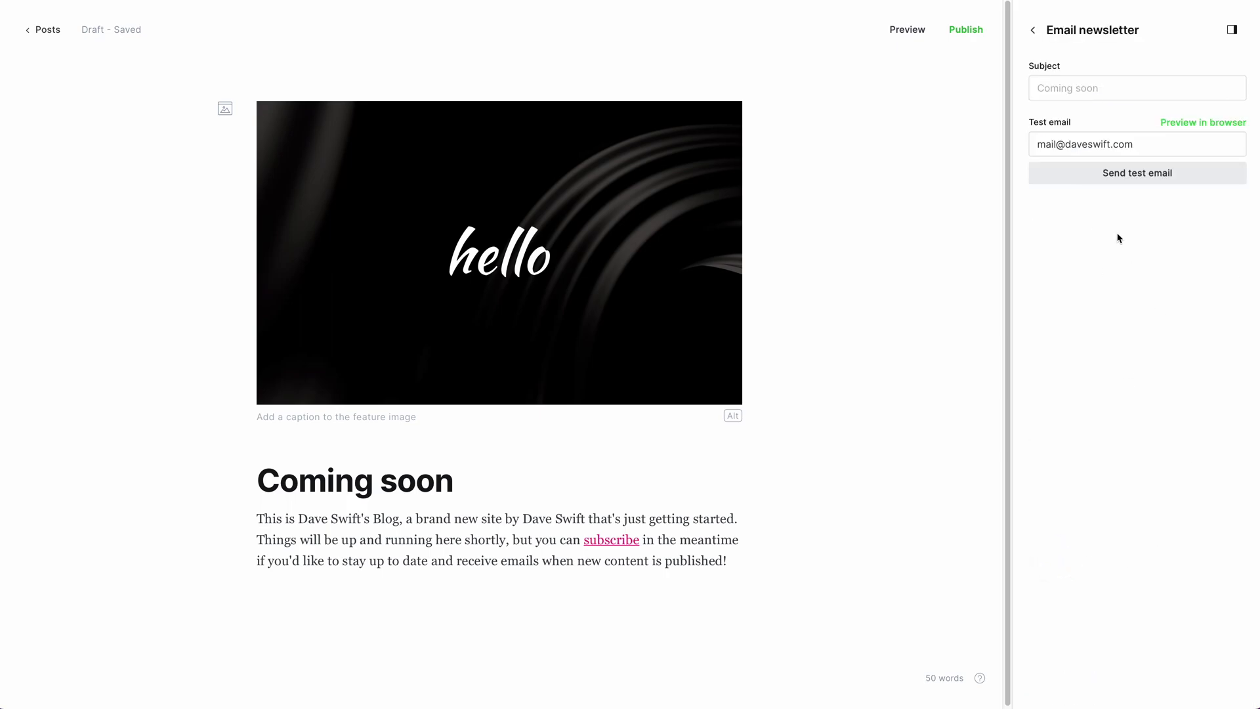
Step: Send a test email of Coming soon and confirm '[Test] Coming soon' arrives in Gmail
click(1152, 176)
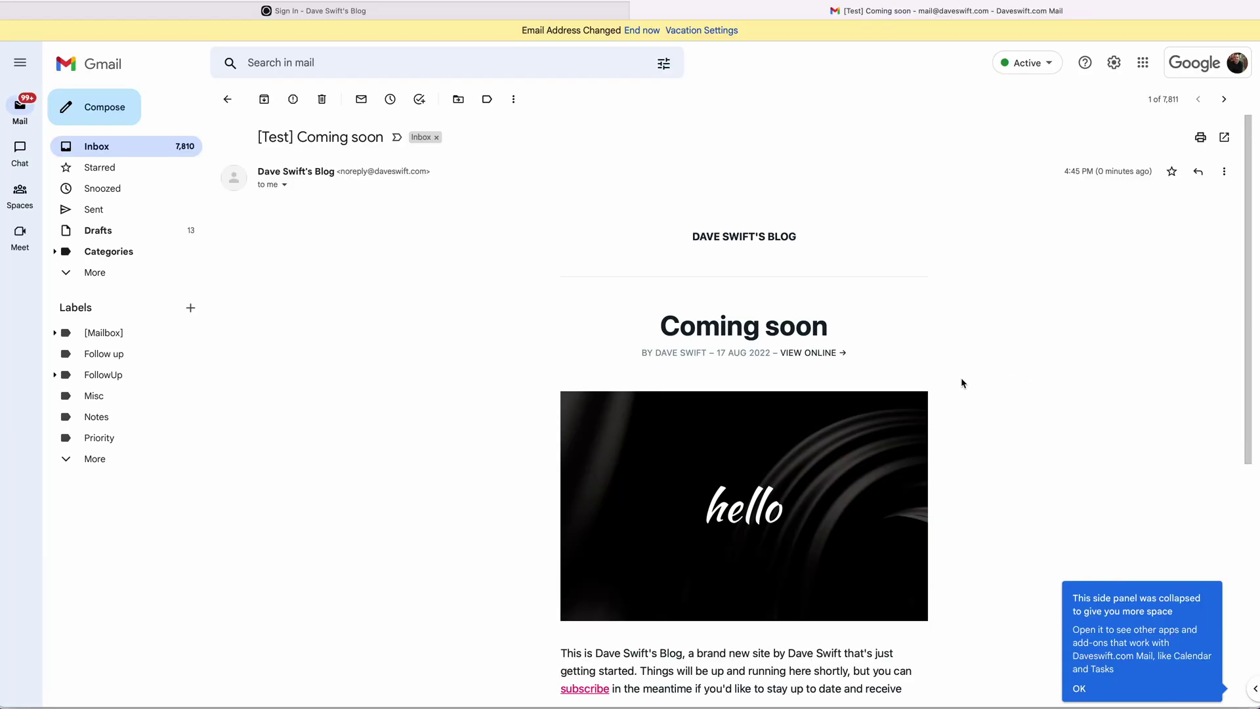
scroll(946, 377, down, 6)
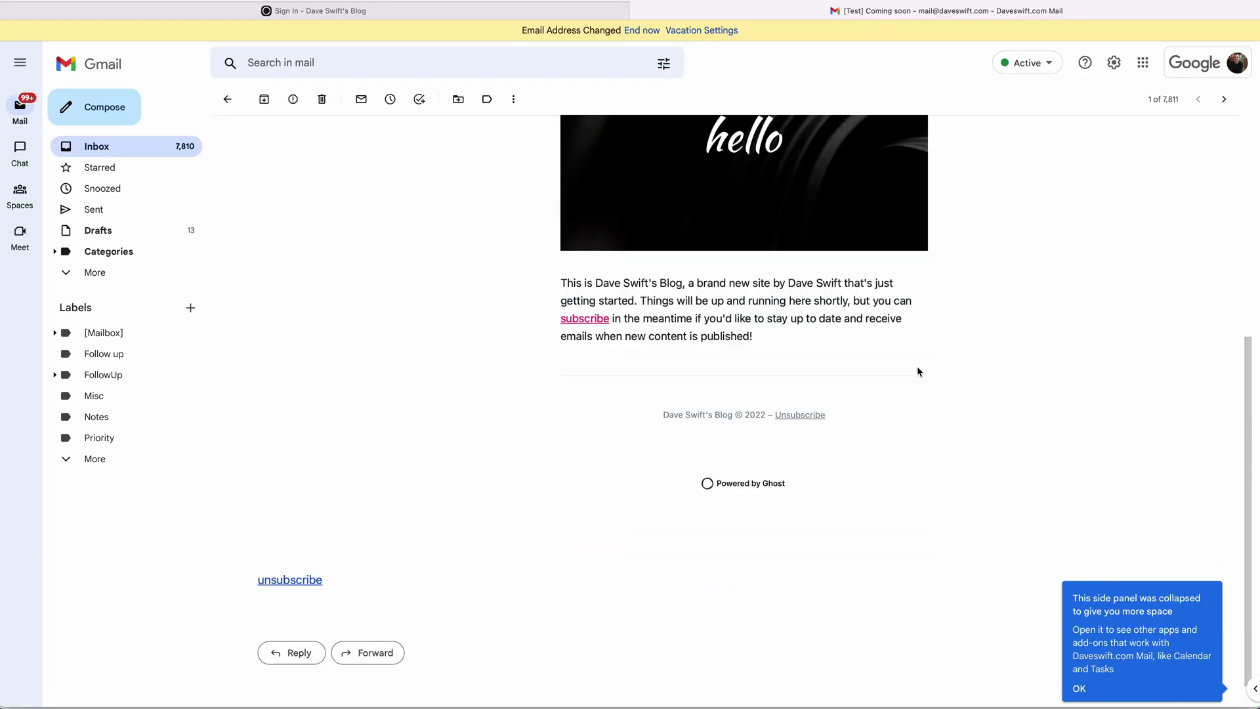
scroll(919, 374, up, 5)
scroll(926, 385, down, 5)
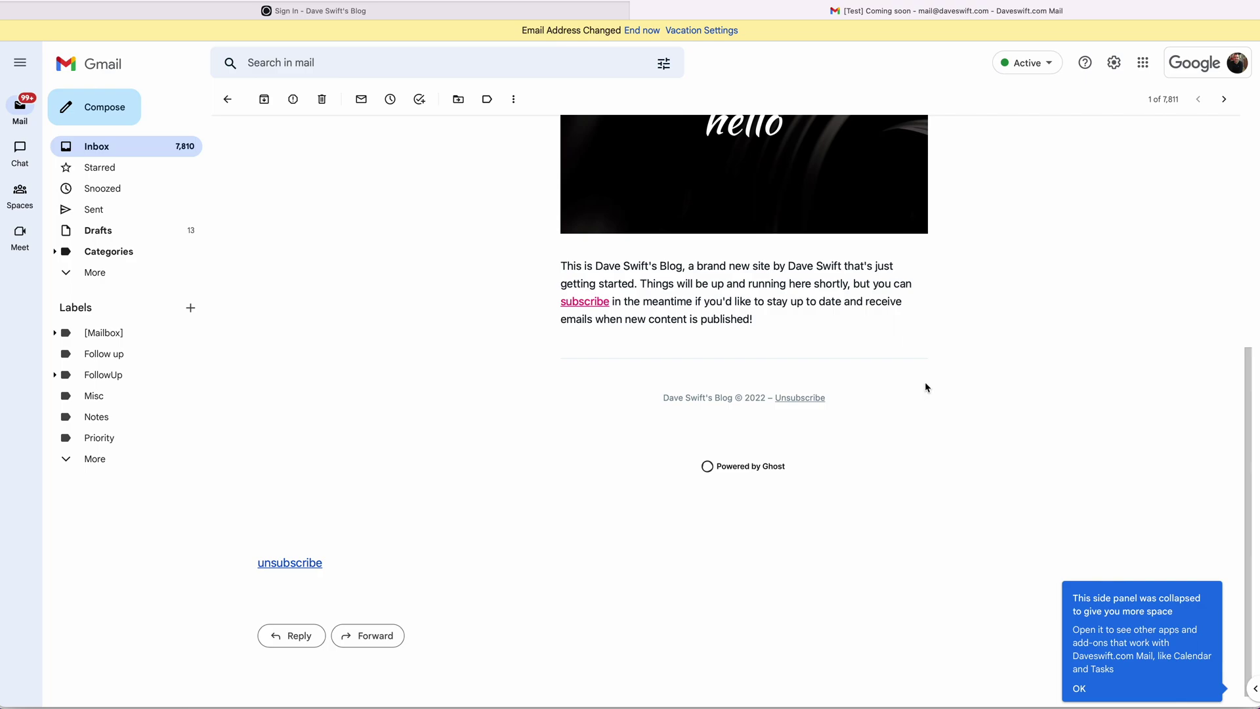